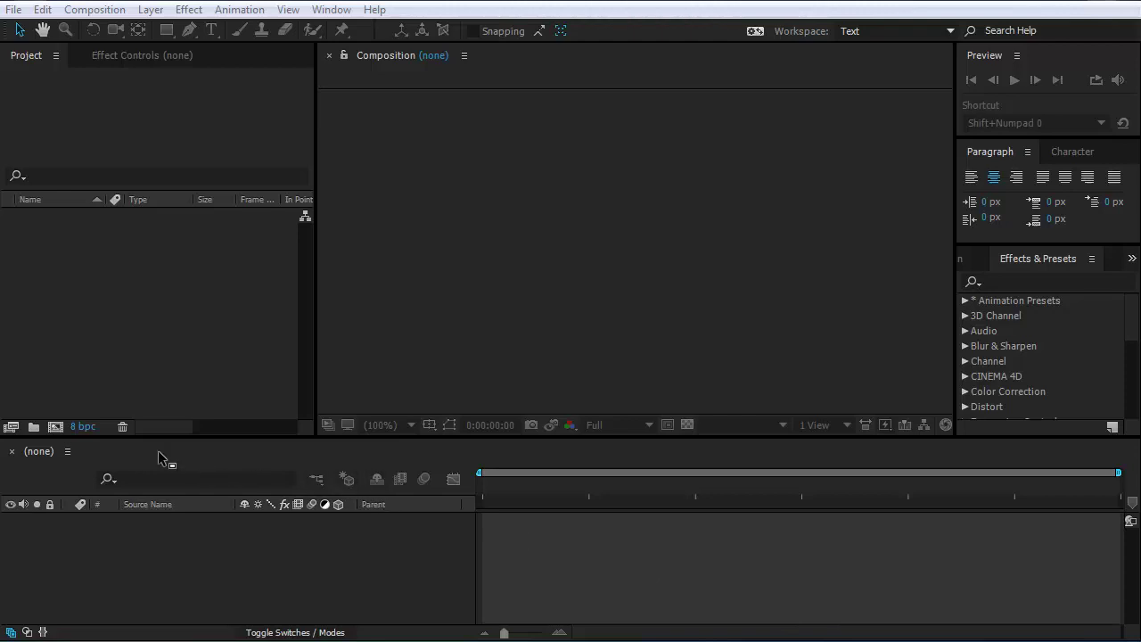
Step: Create Comp 1 at 1920×1080, 24 fps, 8 seconds, previewing at Half resolution
{"action": "left_click", "coordinate": [56, 427]}
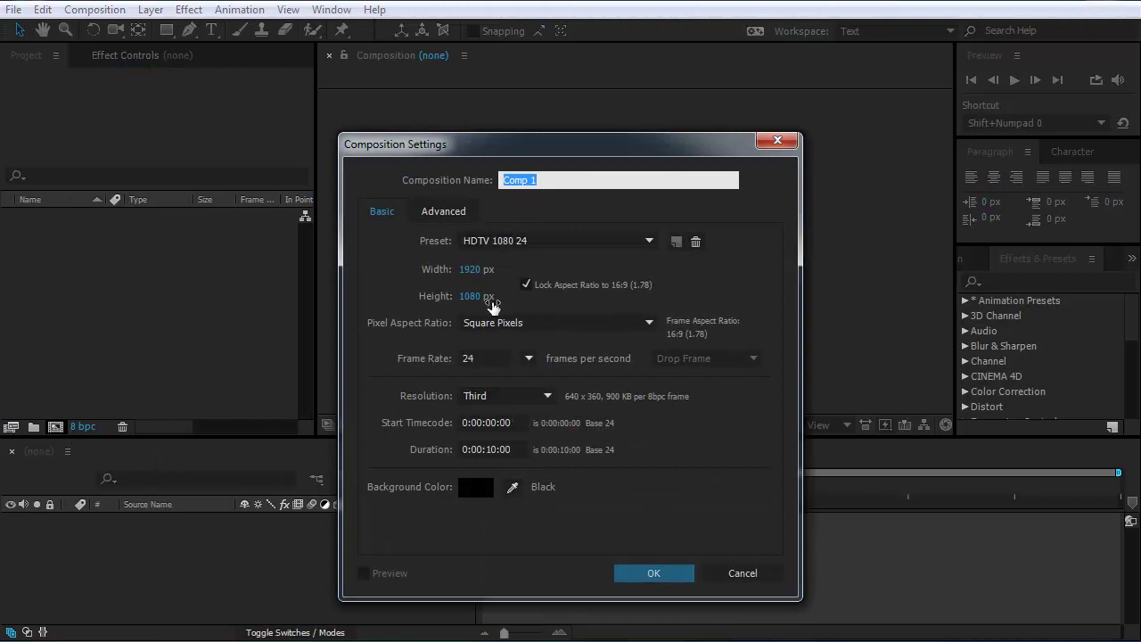
{"action": "left_click", "coordinate": [468, 357]}
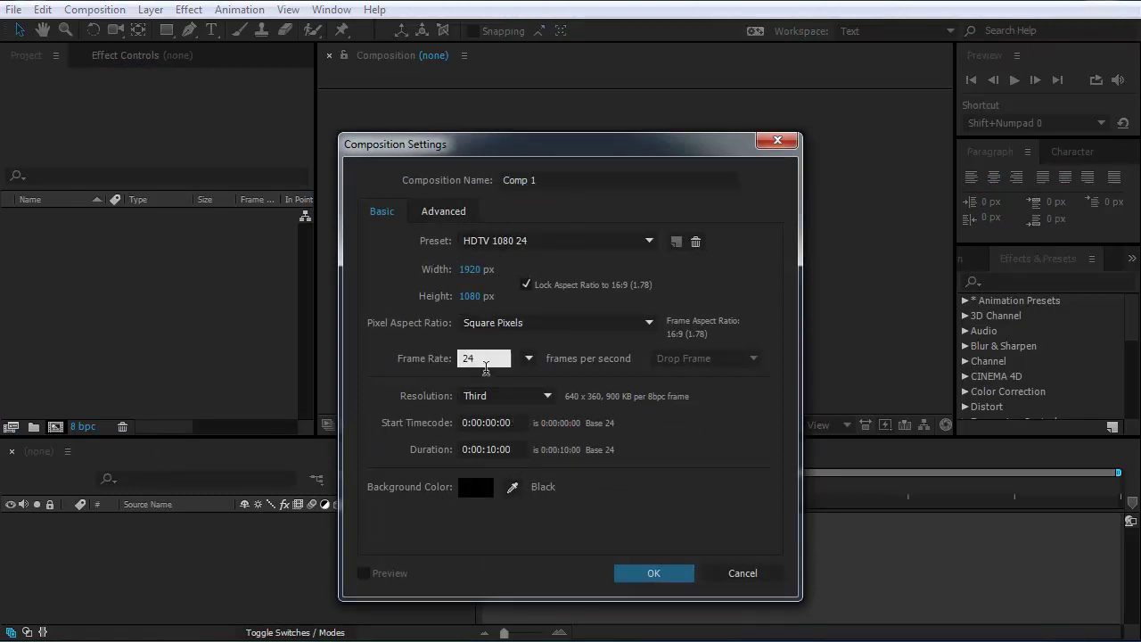
{"action": "left_click", "coordinate": [539, 406]}
{"action": "left_click", "coordinate": [517, 435]}
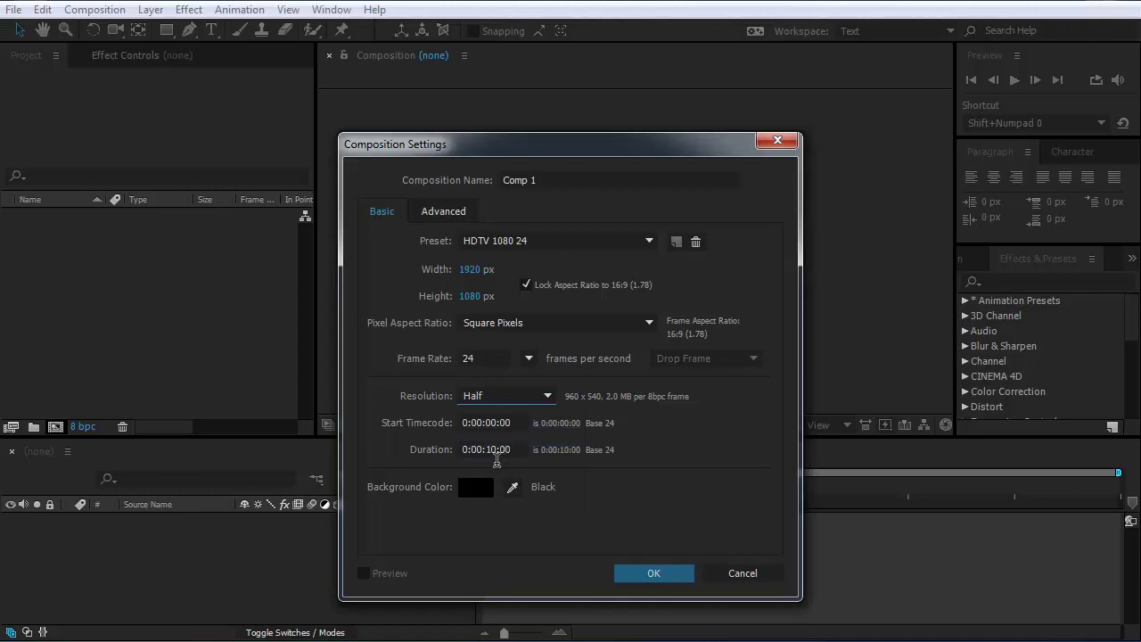
{"action": "double_click", "coordinate": [490, 455]}
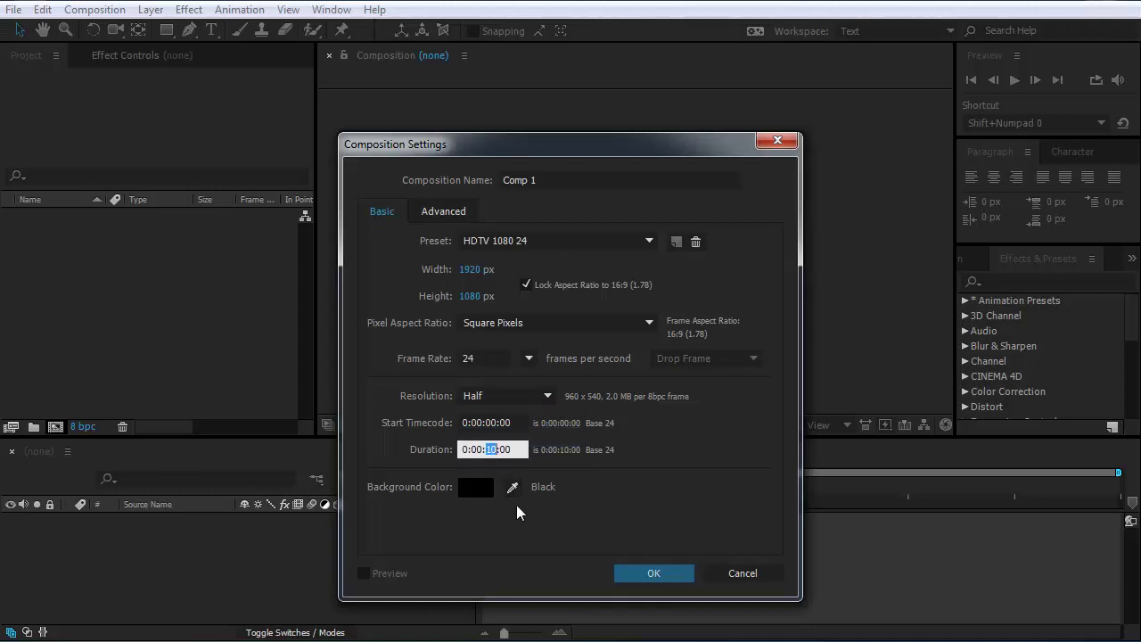
{"action": "type", "text": "08"}
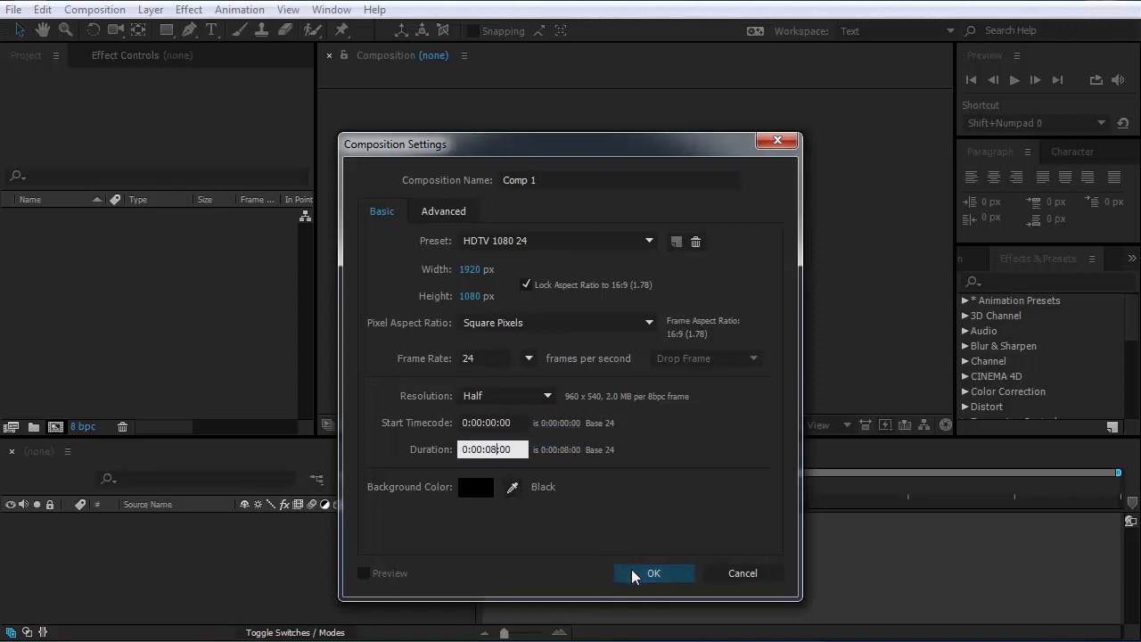
{"action": "left_click", "coordinate": [631, 568]}
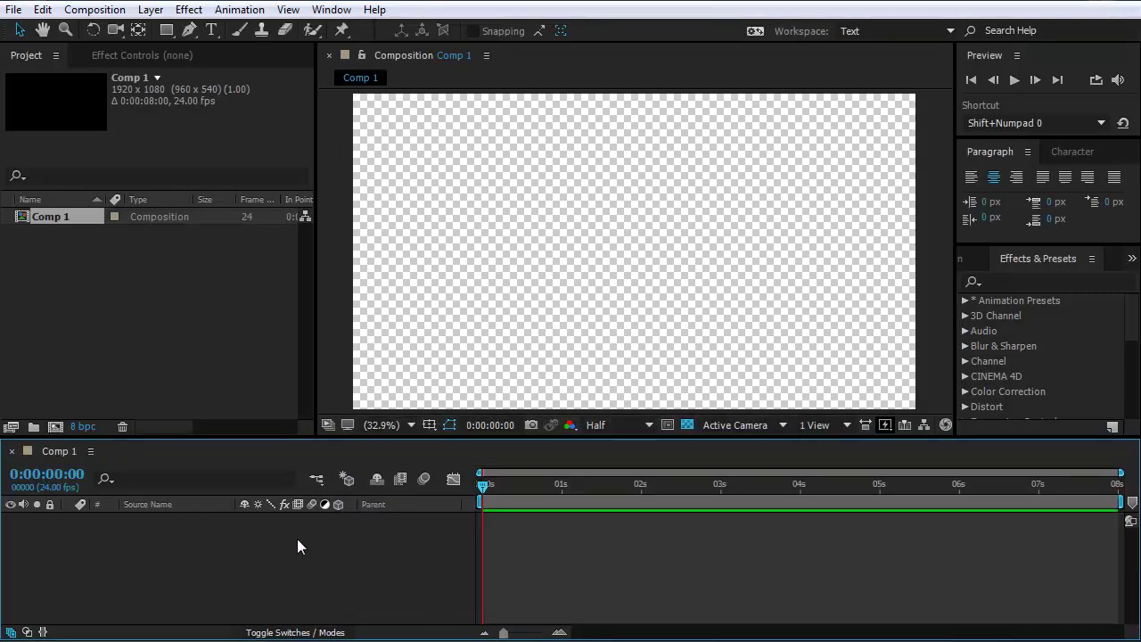
Step: Add a white, comp-sized solid layer named BG
{"action": "left_click", "coordinate": [151, 9]}
{"action": "mouse_move", "coordinate": [267, 30]}
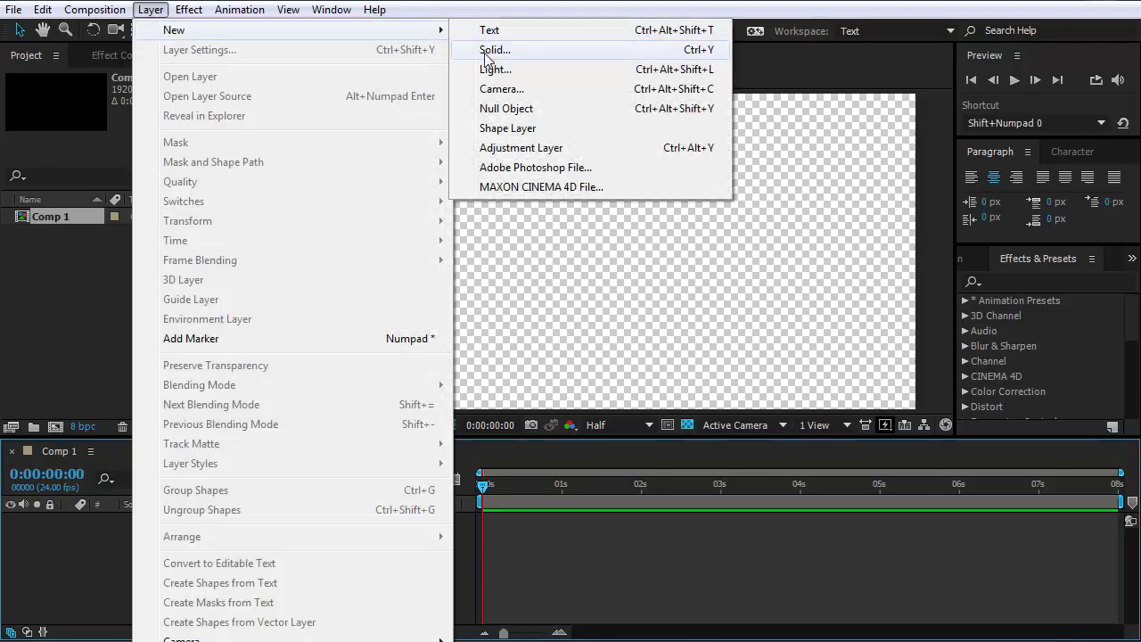
{"action": "left_click", "coordinate": [490, 51]}
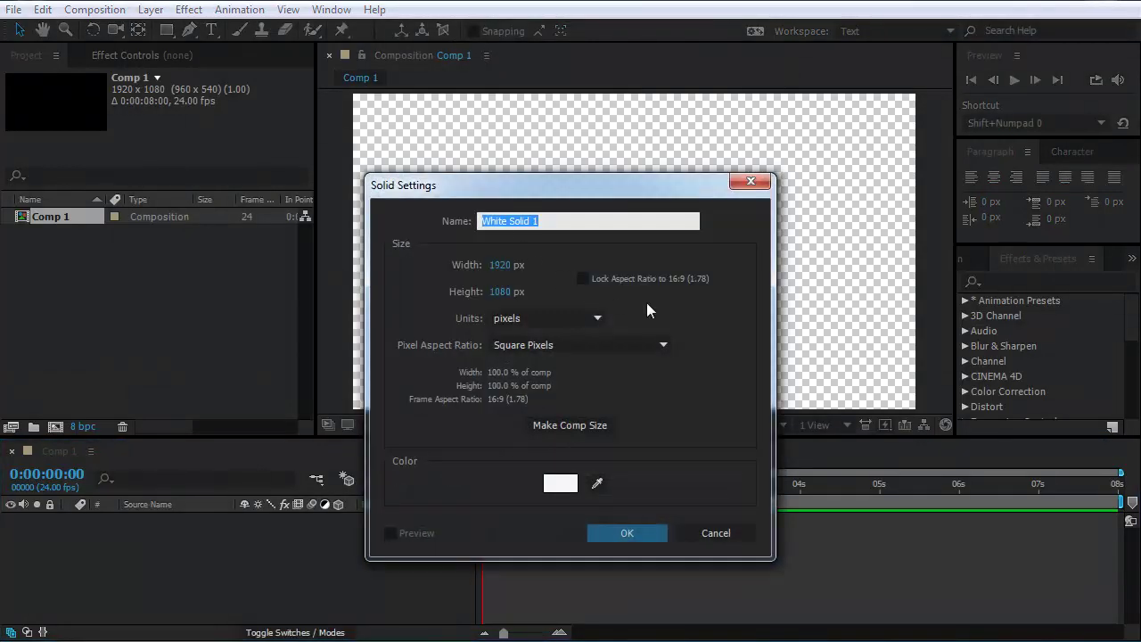
{"action": "type", "text": "BG"}
{"action": "left_click", "coordinate": [624, 533]}
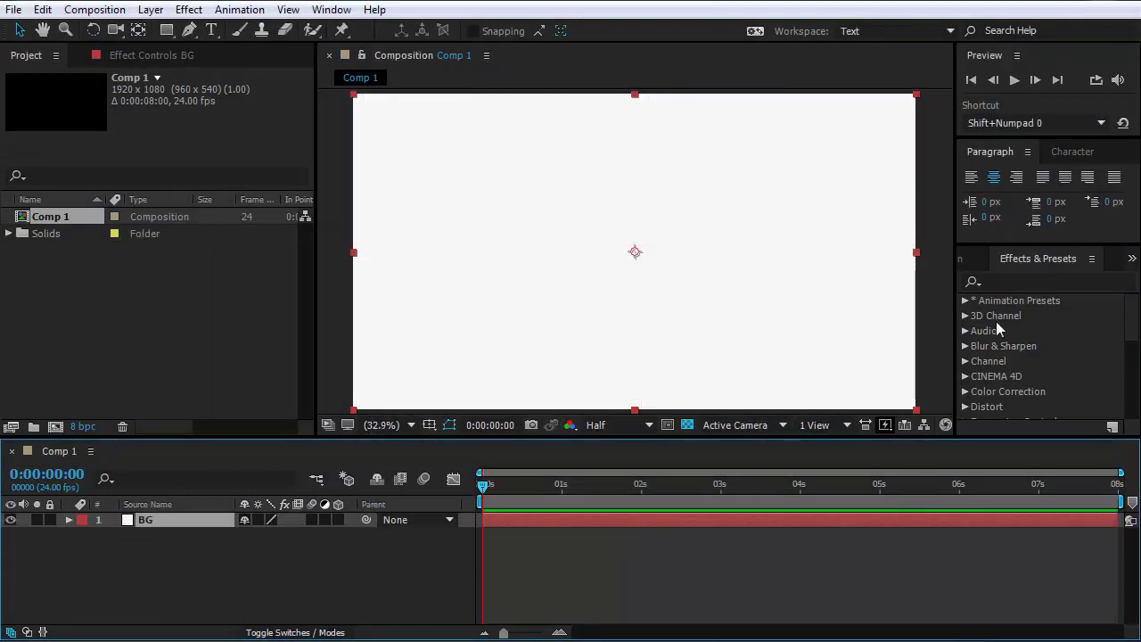
Step: Apply Gradient Ramp to BG as a radial ramp with swapped colours
{"action": "left_click", "coordinate": [1024, 285]}
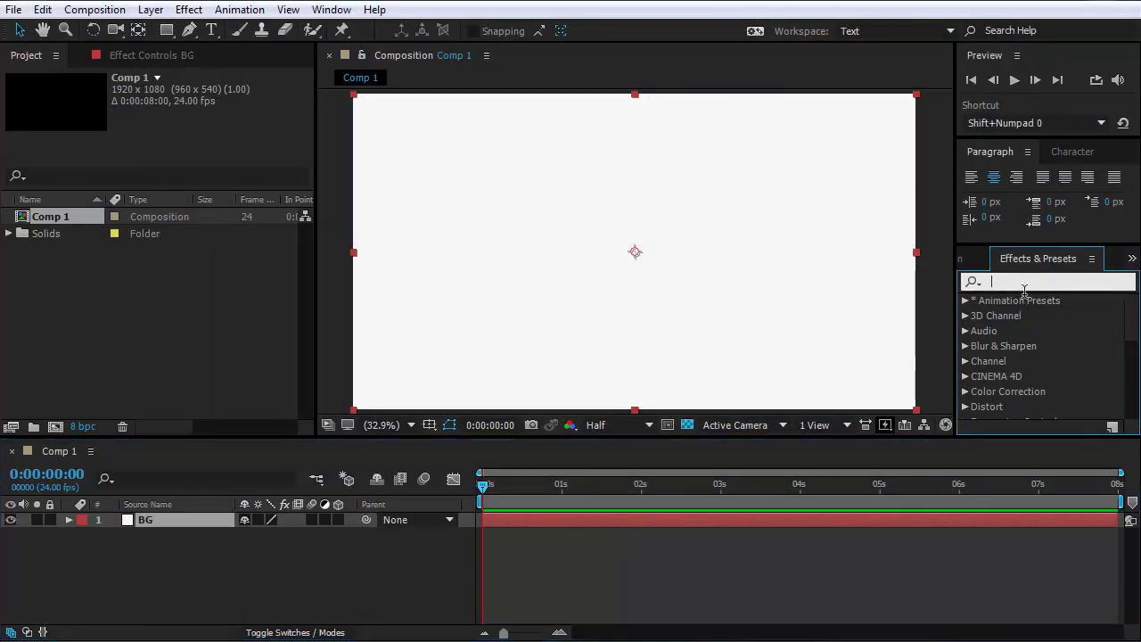
{"action": "type", "text": "ram"}
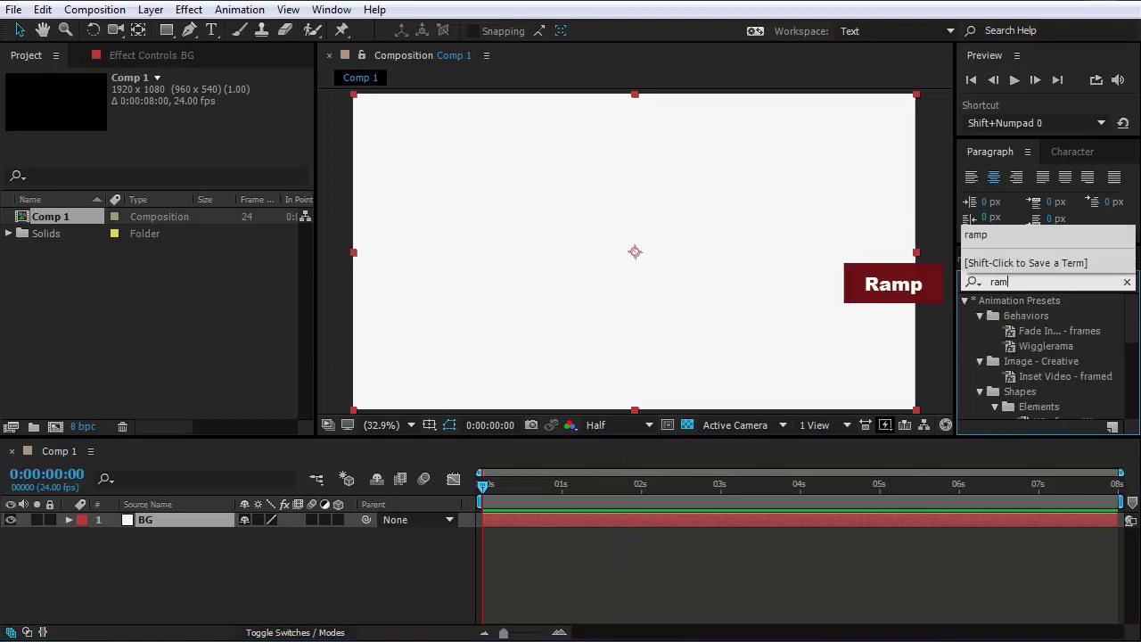
{"action": "type", "text": "p"}
{"action": "left_click_drag", "start_coordinate": [1033, 315], "coordinate": [682, 278]}
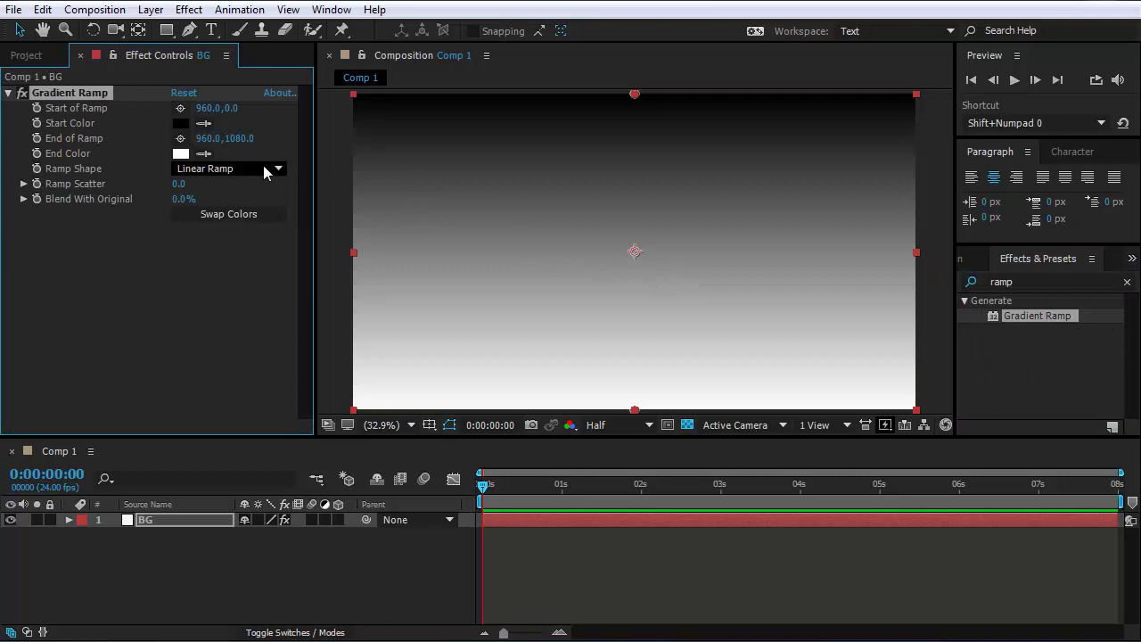
{"action": "left_click", "coordinate": [259, 169]}
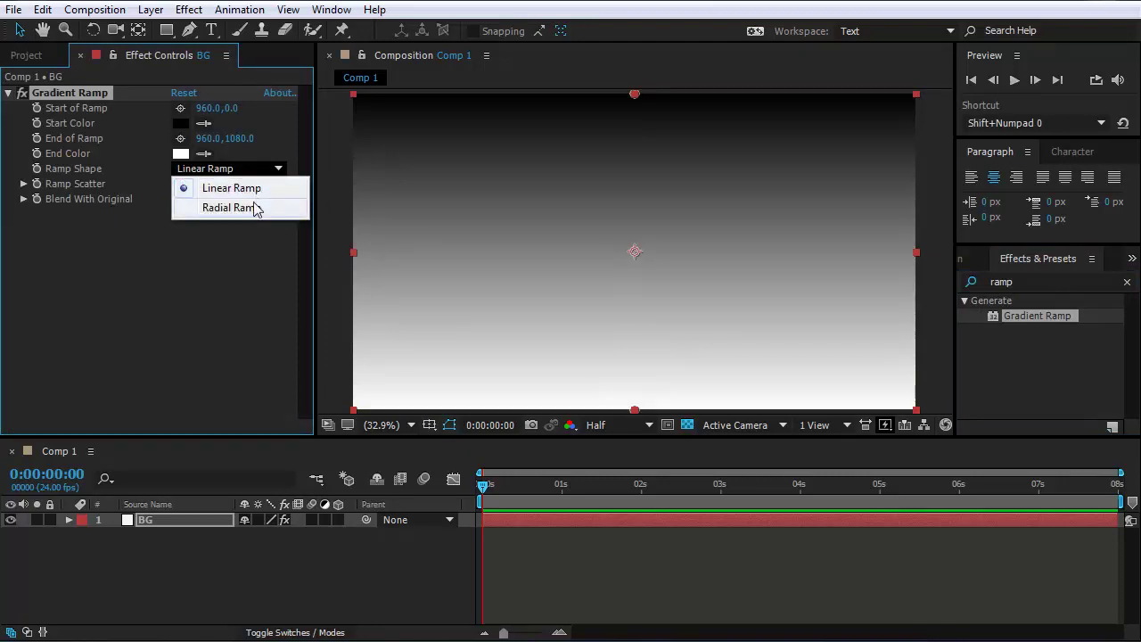
{"action": "left_click", "coordinate": [254, 207]}
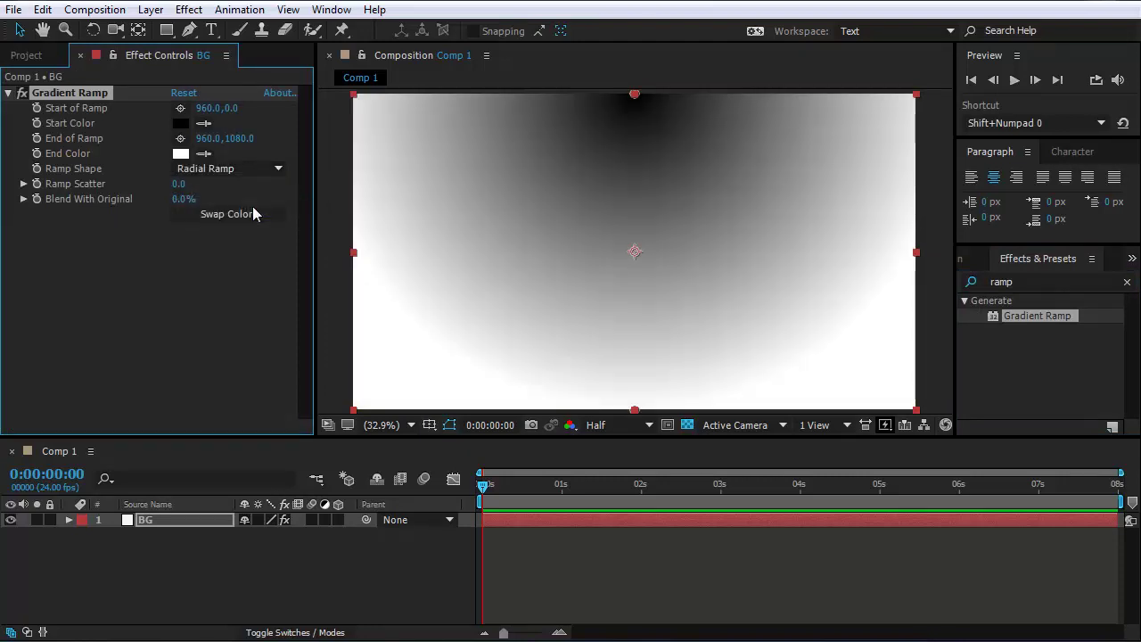
{"action": "left_click", "coordinate": [235, 214]}
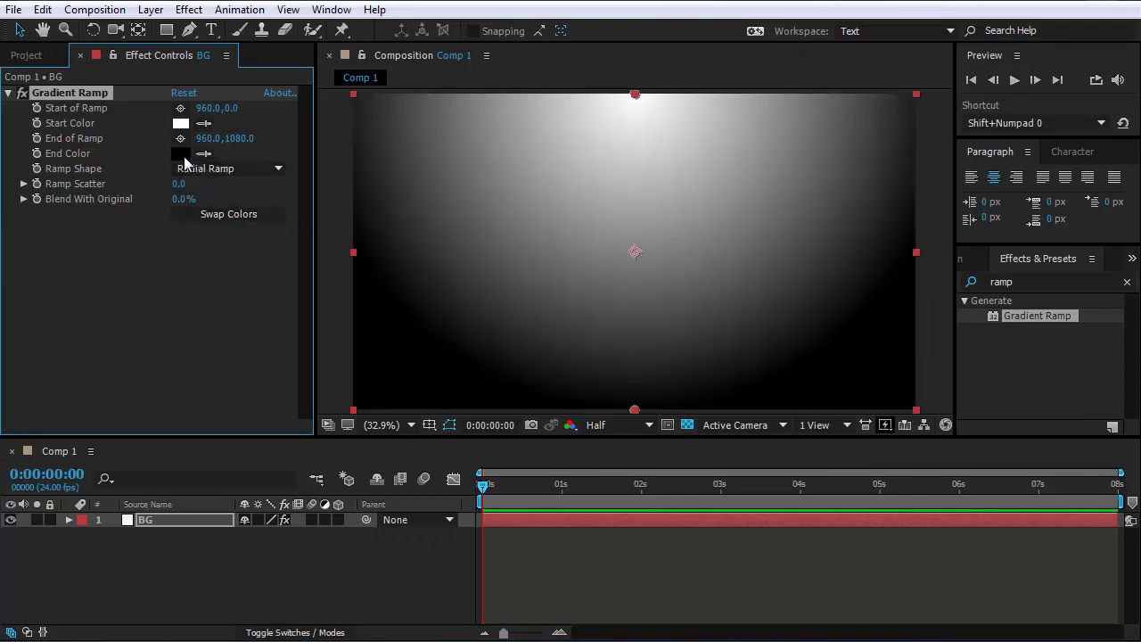
Step: Set the ramp End Color to bright cyan and Blend With Original to 20%
{"action": "left_click", "coordinate": [183, 155]}
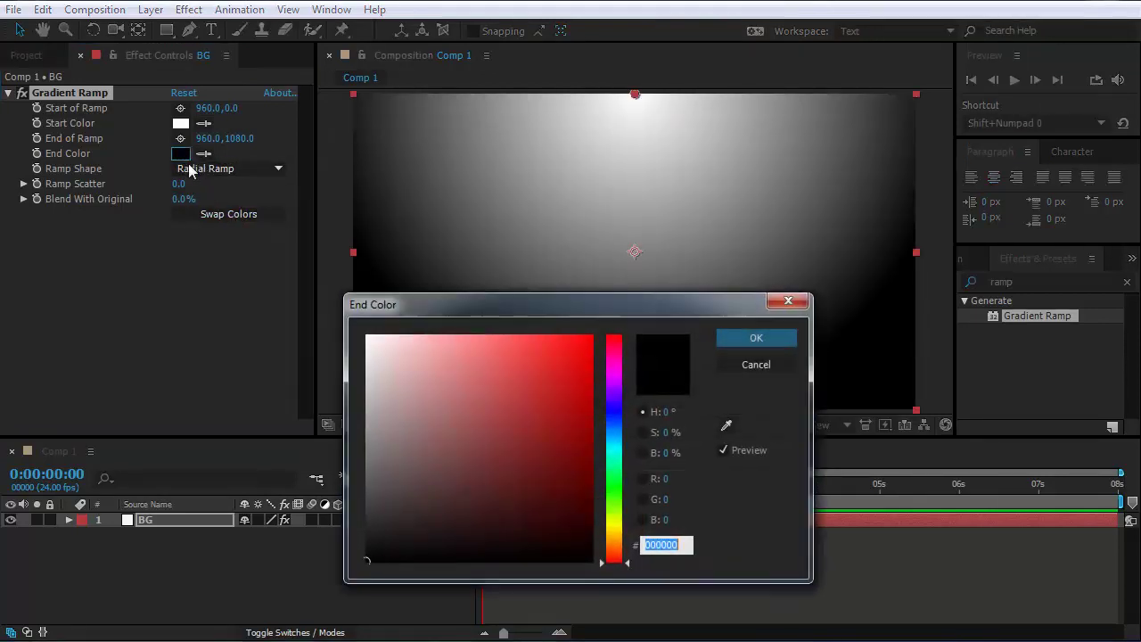
{"action": "left_click", "coordinate": [614, 450]}
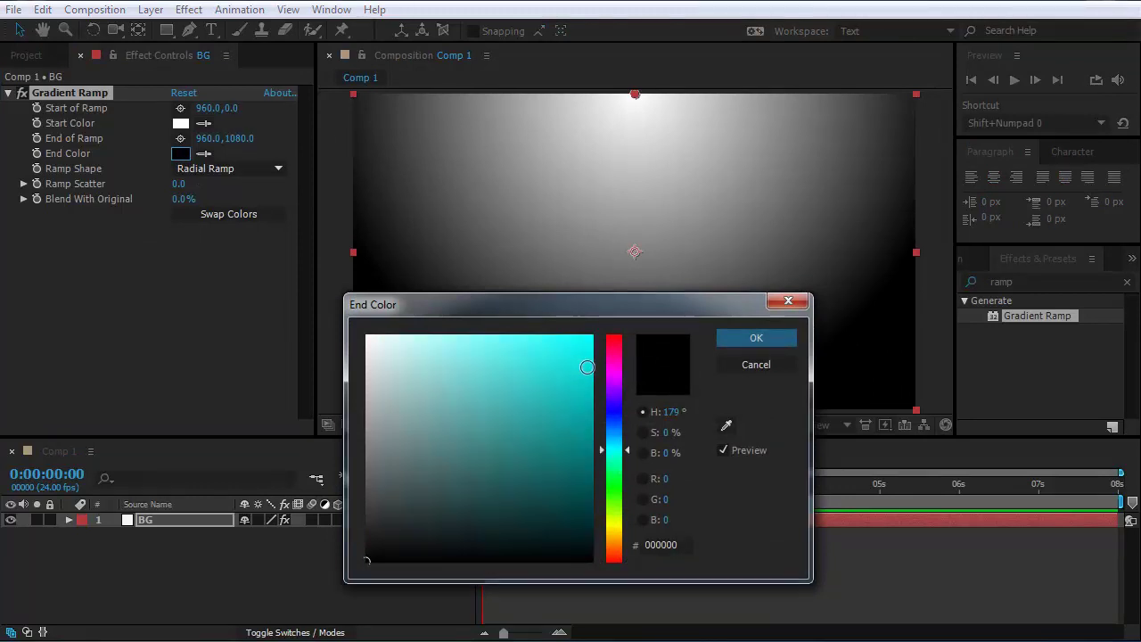
{"action": "mouse_move", "coordinate": [586, 366]}
{"action": "left_mouse_down"}
{"action": "mouse_move", "coordinate": [578, 359]}
{"action": "mouse_move", "coordinate": [580, 392]}
{"action": "mouse_move", "coordinate": [556, 334]}
{"action": "mouse_move", "coordinate": [498, 346]}
{"action": "left_mouse_up"}
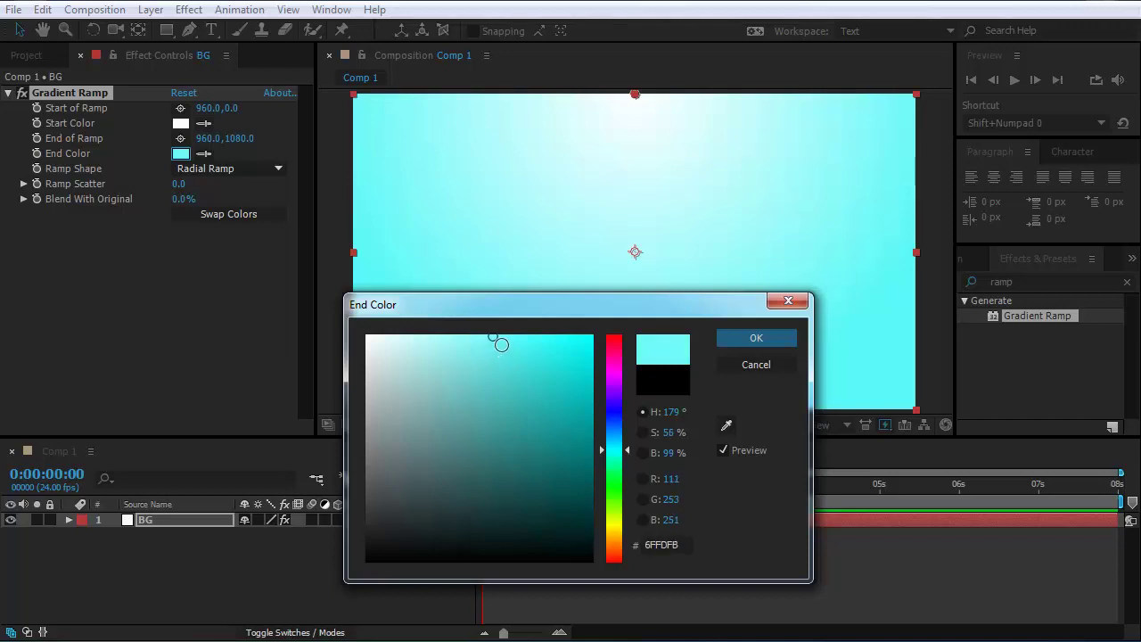
{"action": "left_click", "coordinate": [756, 338]}
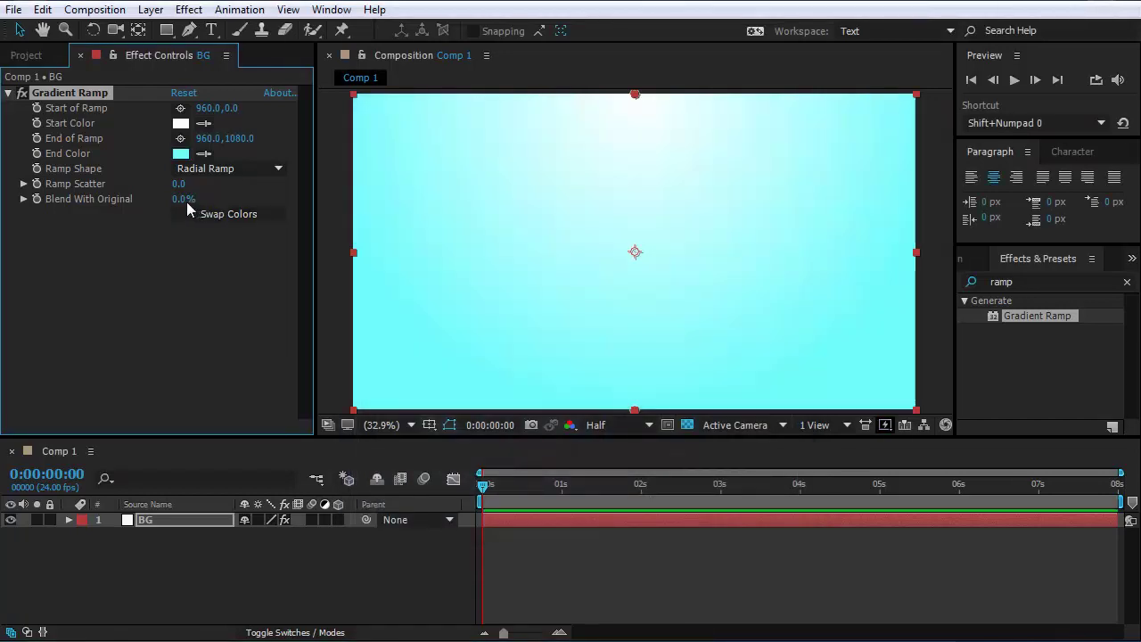
{"action": "left_click", "coordinate": [186, 201]}
{"action": "type", "text": "20"}
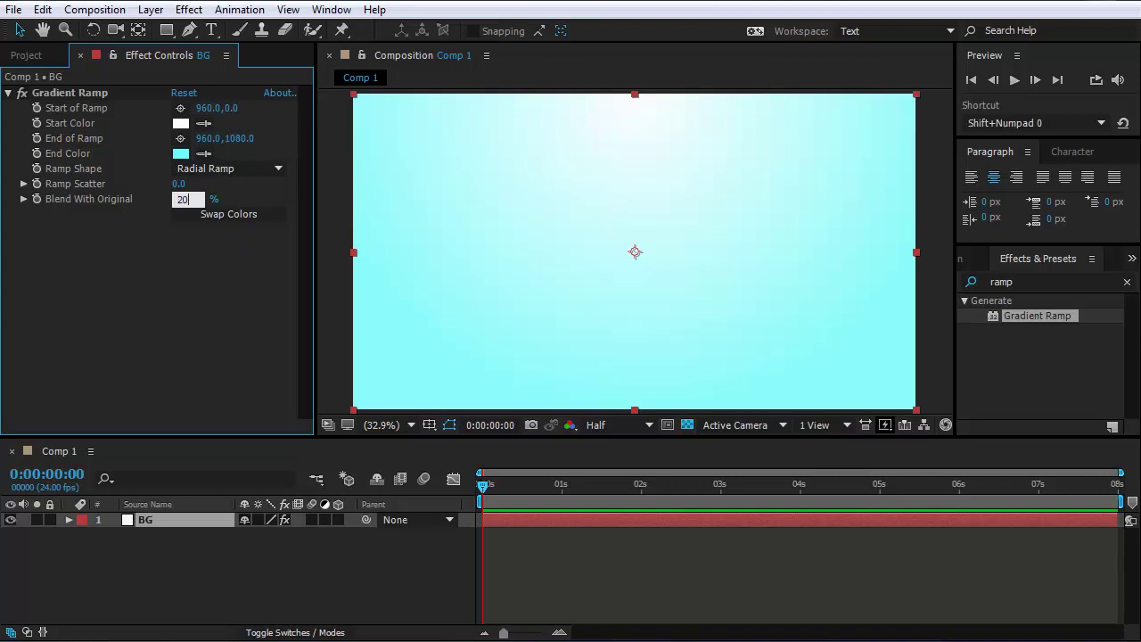
{"action": "key", "text": "Return"}
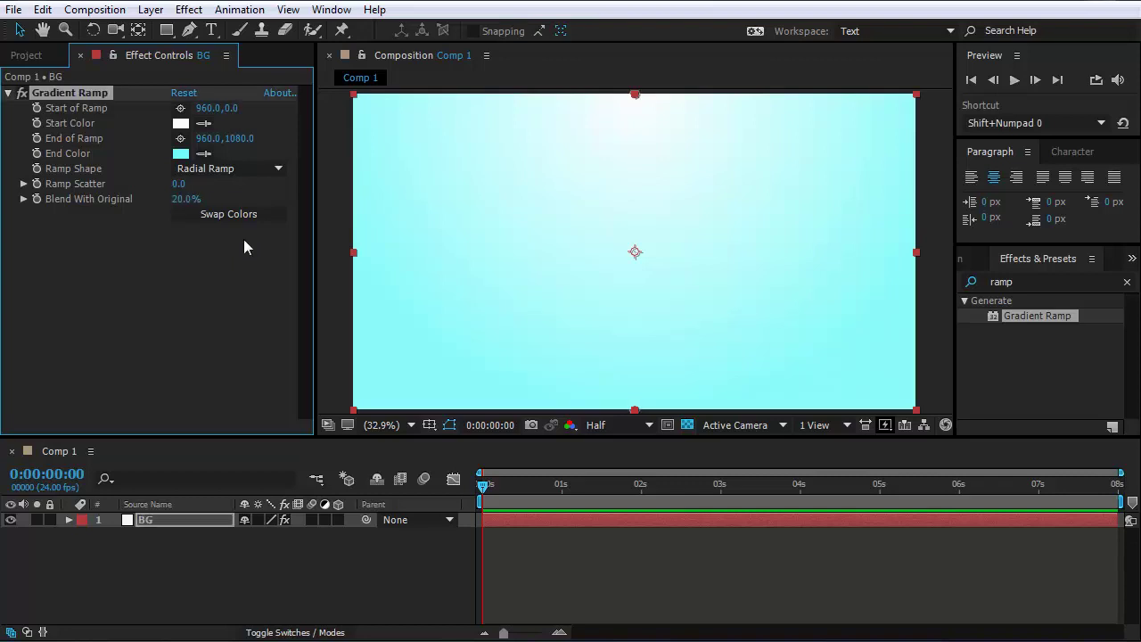
Step: Create a text layer reading '3D Text' above BG
{"action": "left_click", "coordinate": [275, 544]}
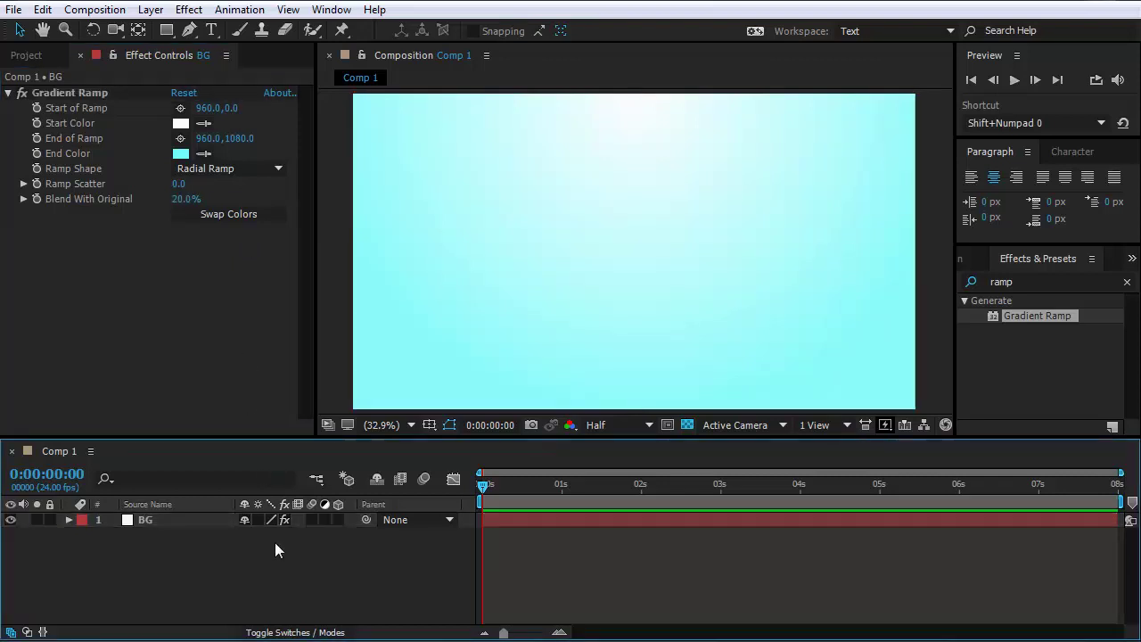
{"action": "left_click", "coordinate": [211, 29]}
{"action": "left_click", "coordinate": [615, 271]}
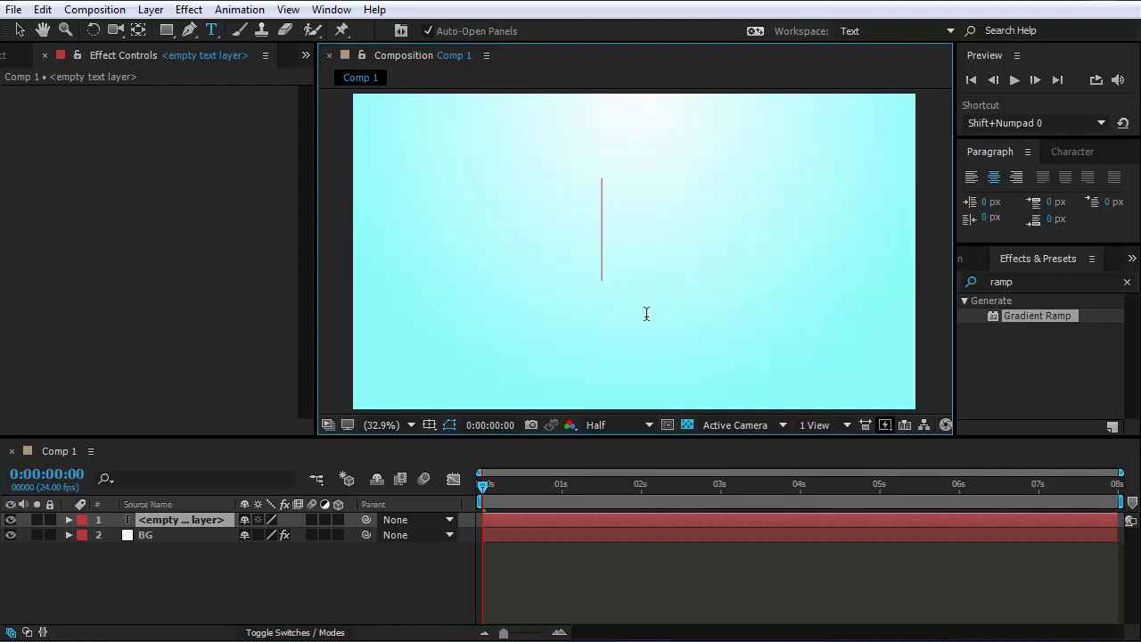
{"action": "type", "text": "3D"}
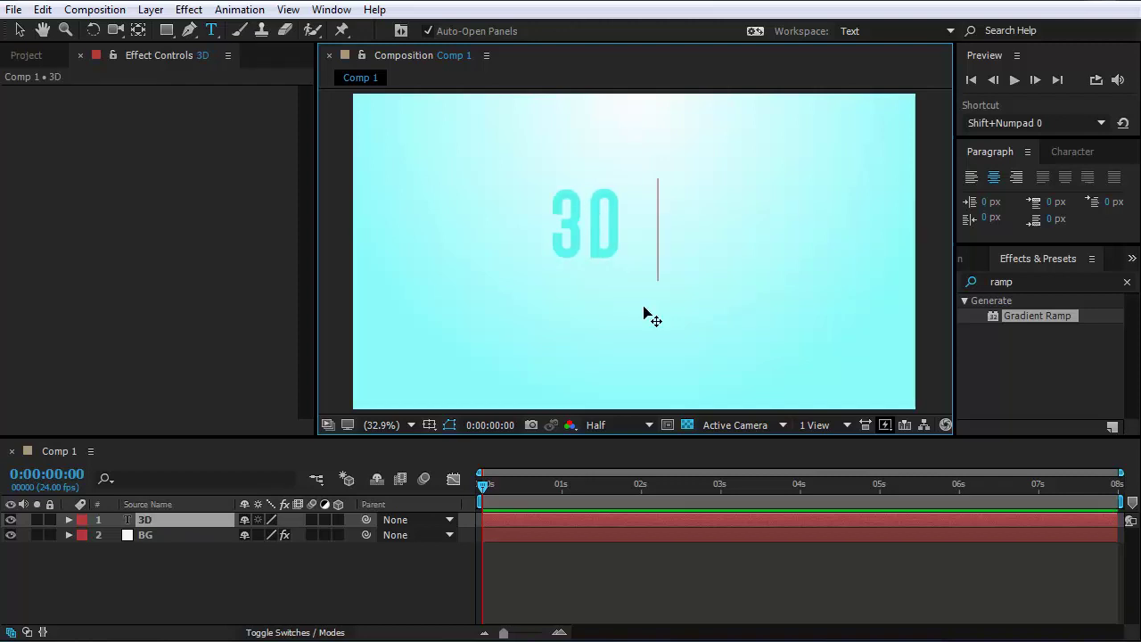
{"action": "type", "text": " Text"}
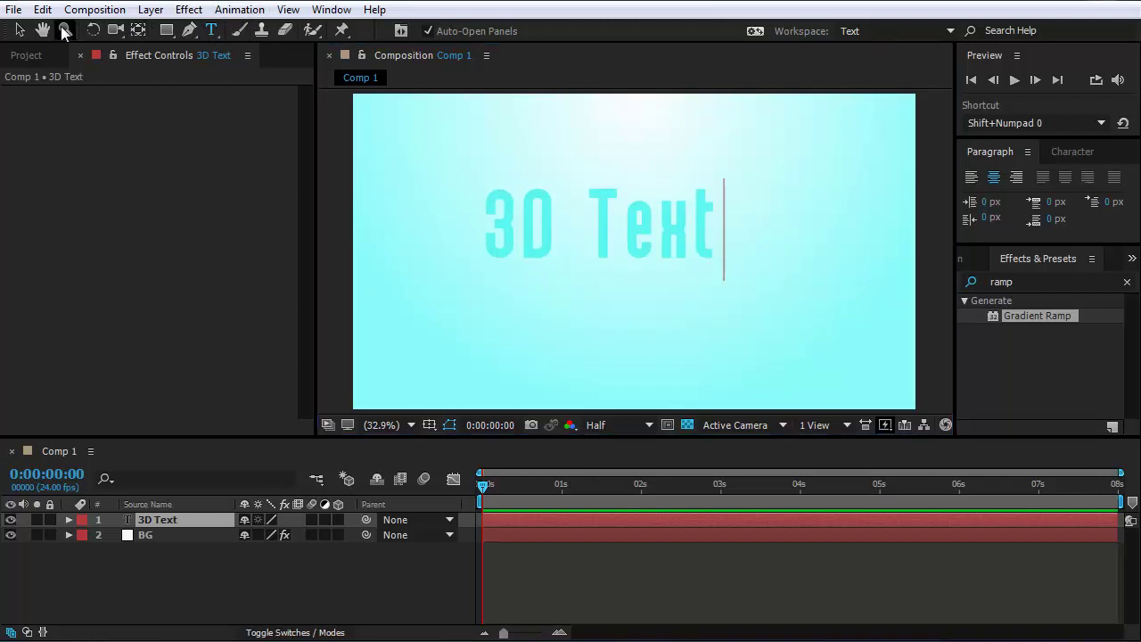
{"action": "left_click", "coordinate": [15, 30]}
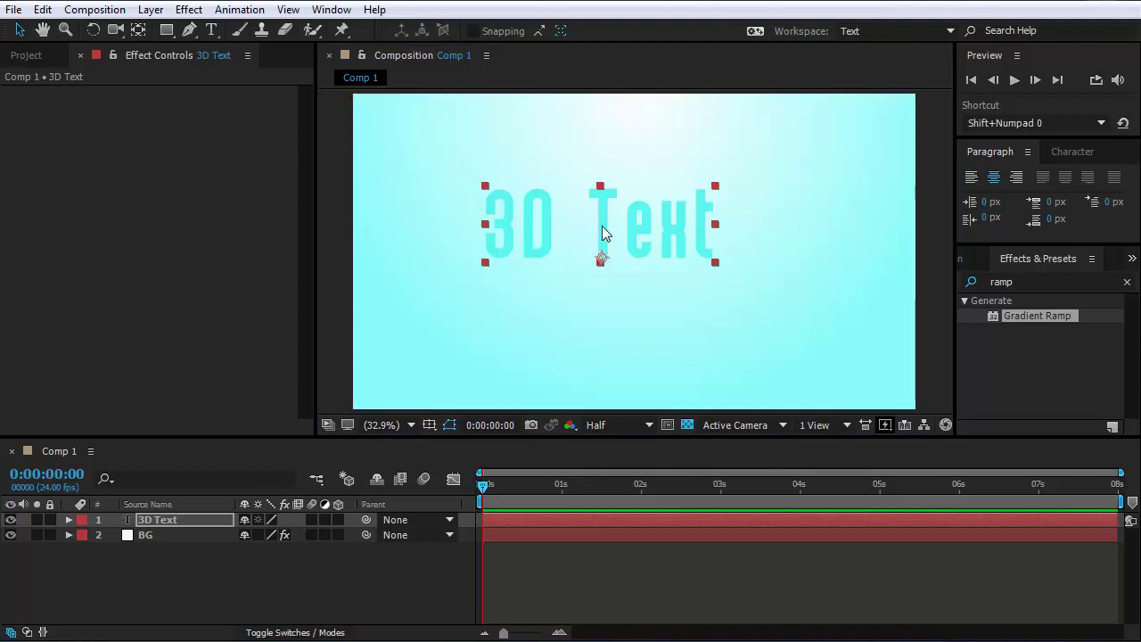
Step: Align the text layer to the composition's horizontal and vertical centres
{"action": "left_click", "coordinate": [339, 10]}
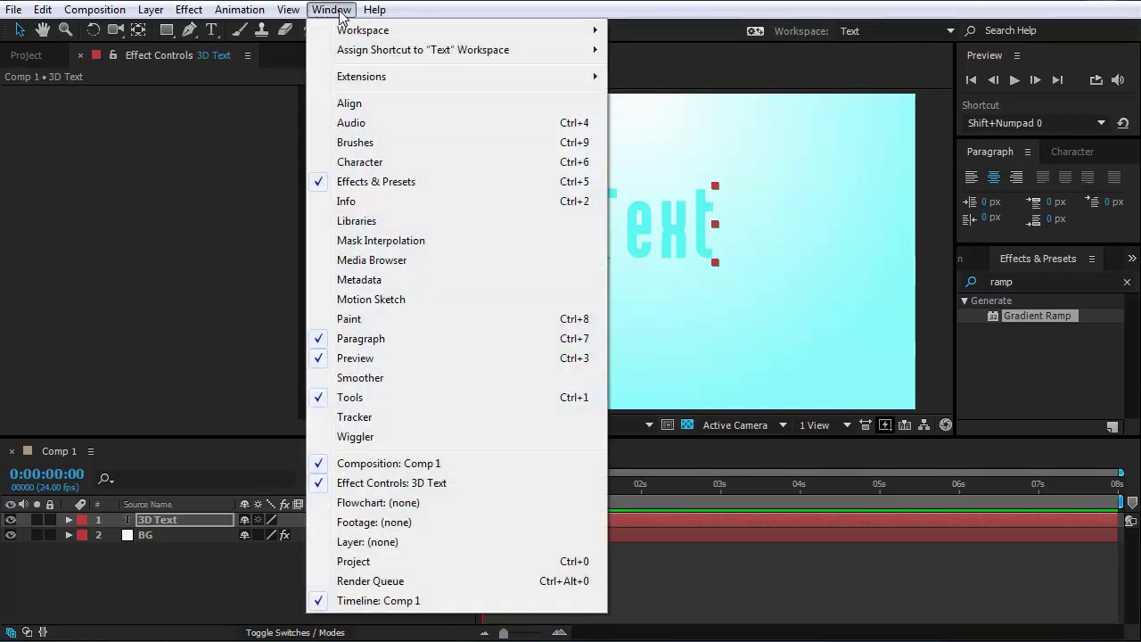
{"action": "left_click", "coordinate": [406, 108]}
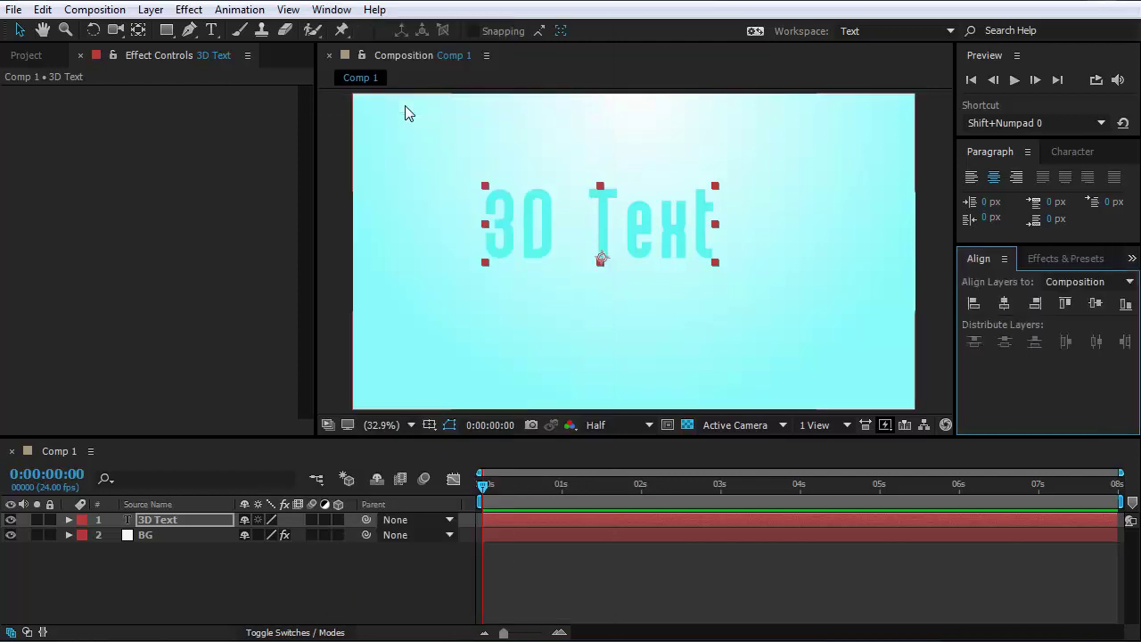
{"action": "left_click", "coordinate": [1005, 303]}
{"action": "left_click", "coordinate": [1095, 303]}
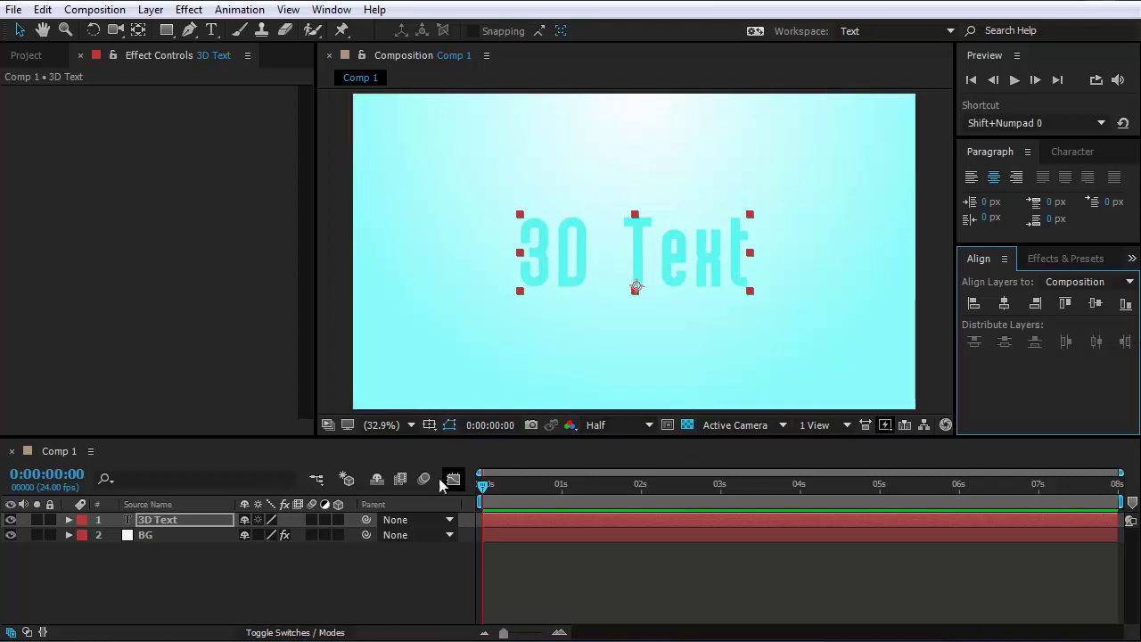
Step: Make 3D Text a 3D layer and add a Bevel and Emboss layer style
{"action": "left_click", "coordinate": [340, 521]}
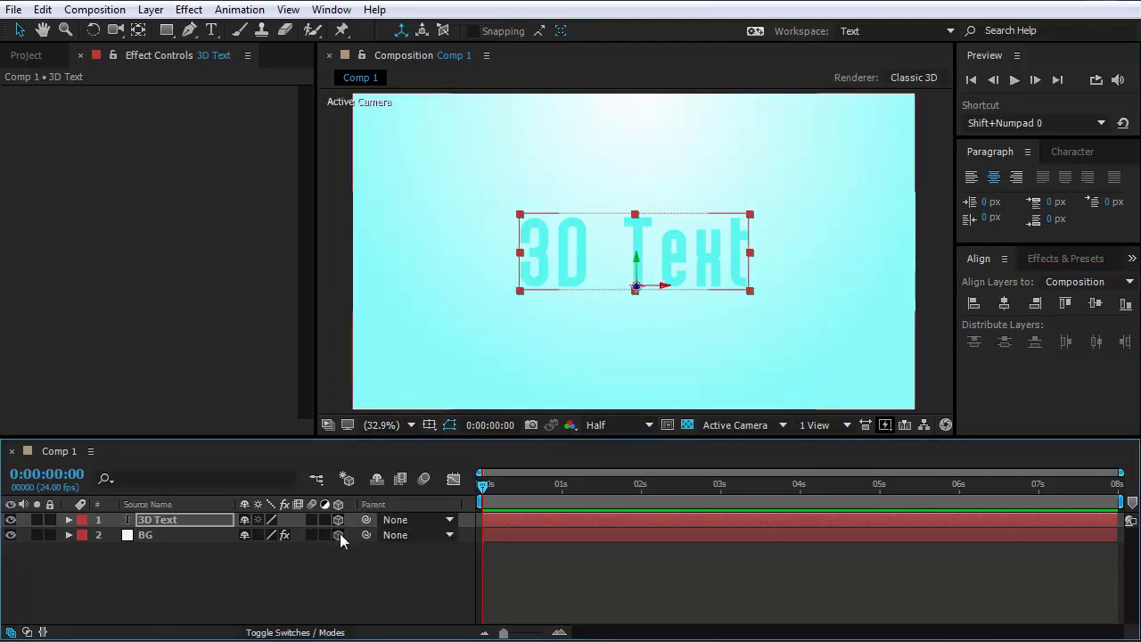
{"action": "left_click", "coordinate": [196, 521]}
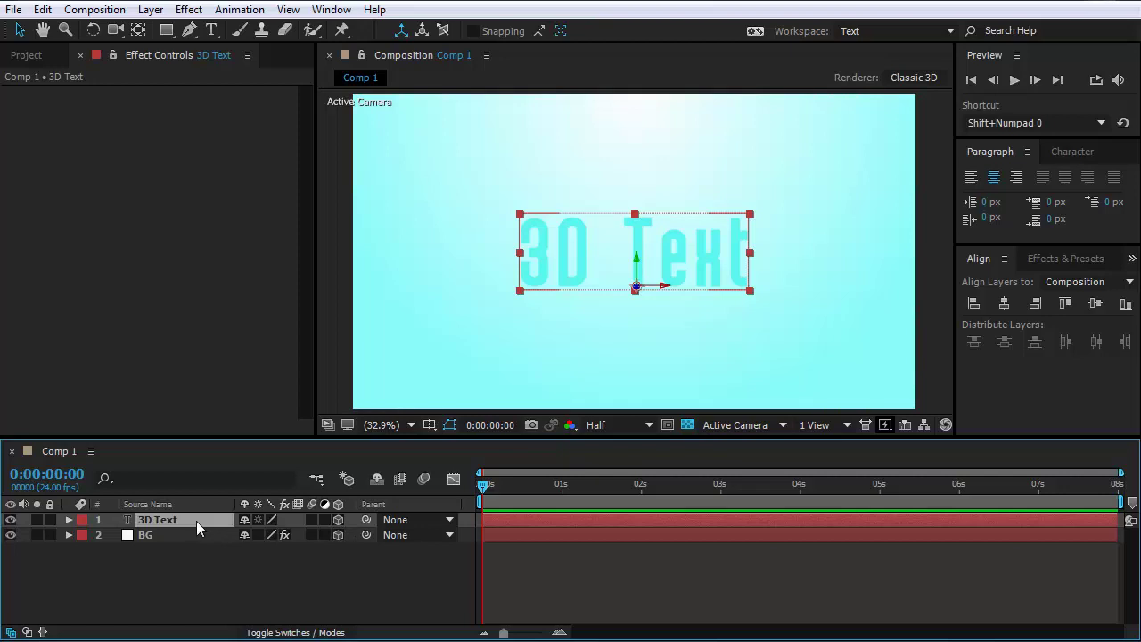
{"action": "right_click", "coordinate": [196, 521]}
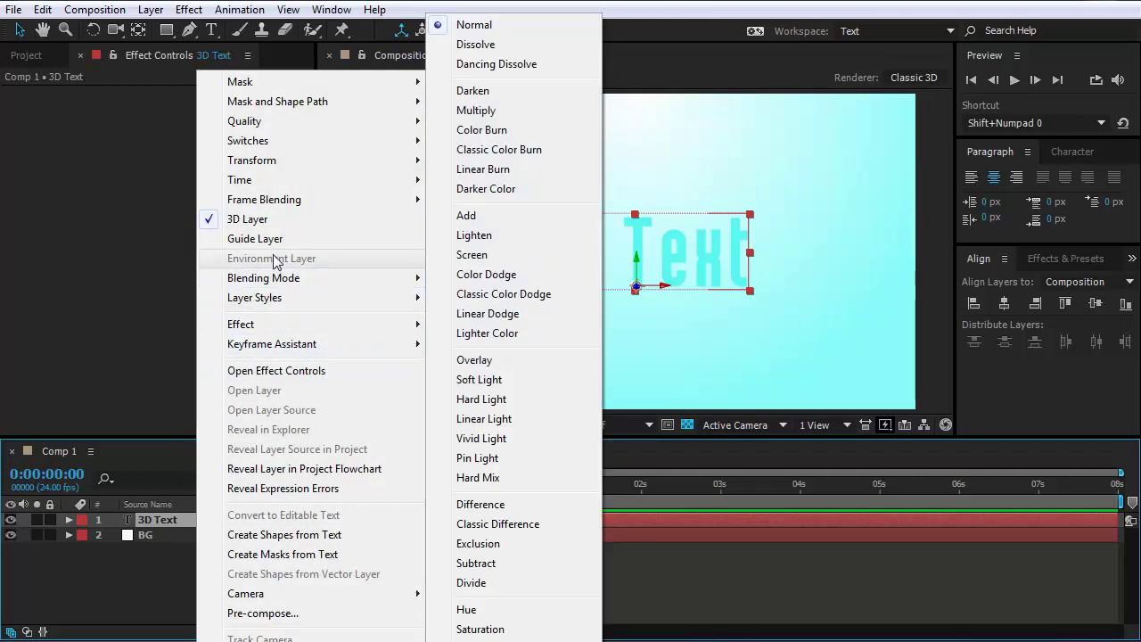
{"action": "mouse_move", "coordinate": [254, 297]}
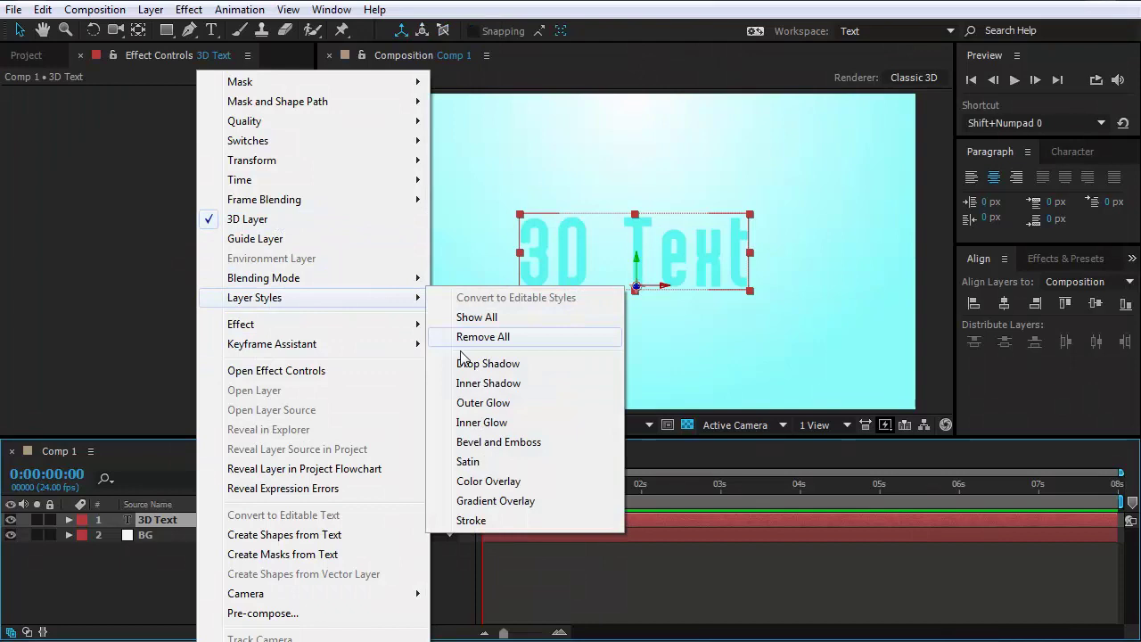
{"action": "left_click", "coordinate": [477, 442]}
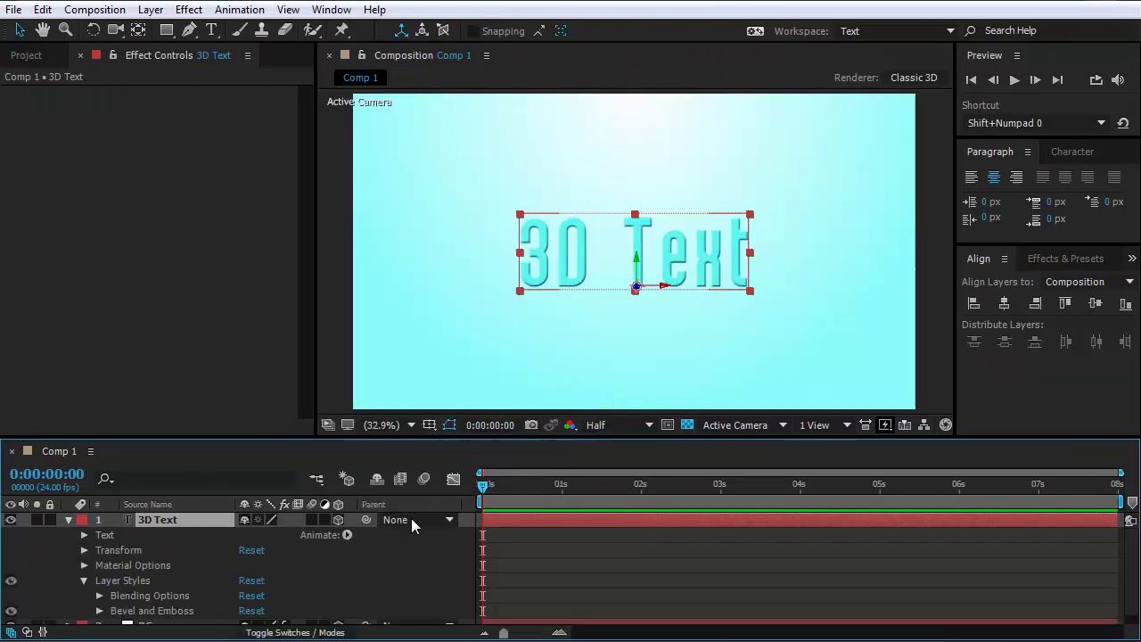
{"action": "left_click", "coordinate": [100, 610]}
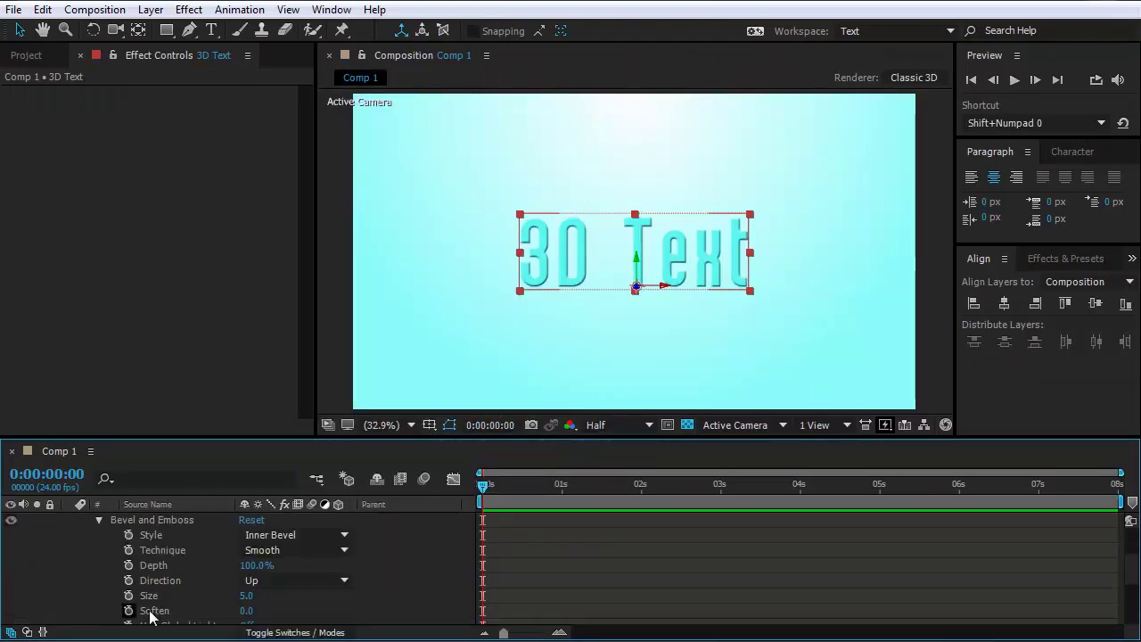
{"action": "left_click_drag", "start_coordinate": [485, 439], "coordinate": [488, 419]}
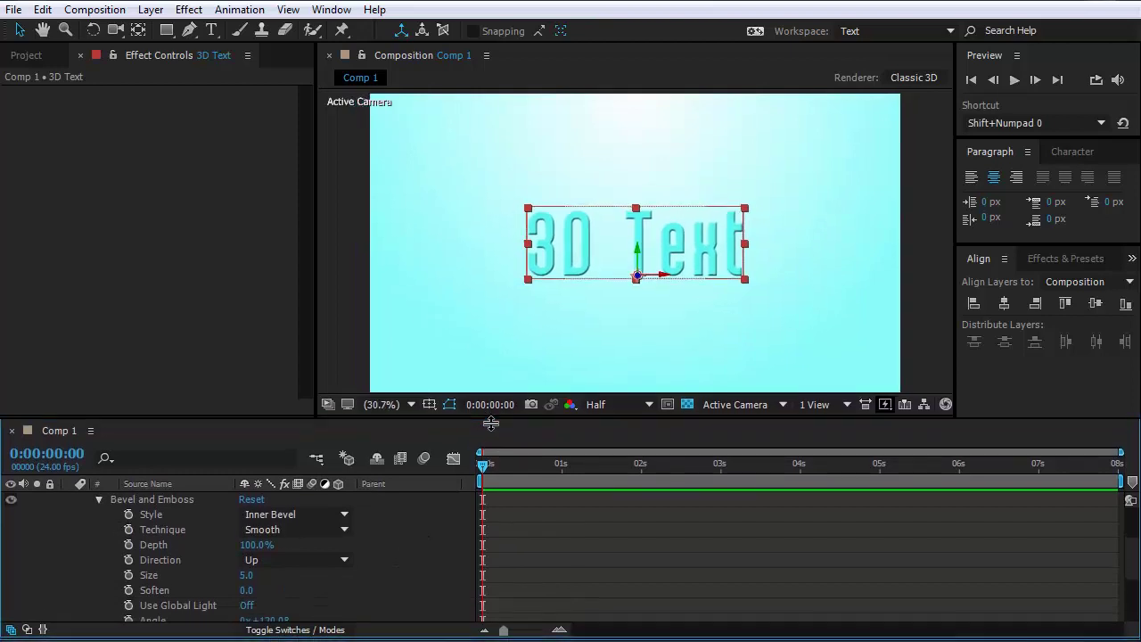
{"action": "left_click", "coordinate": [410, 404]}
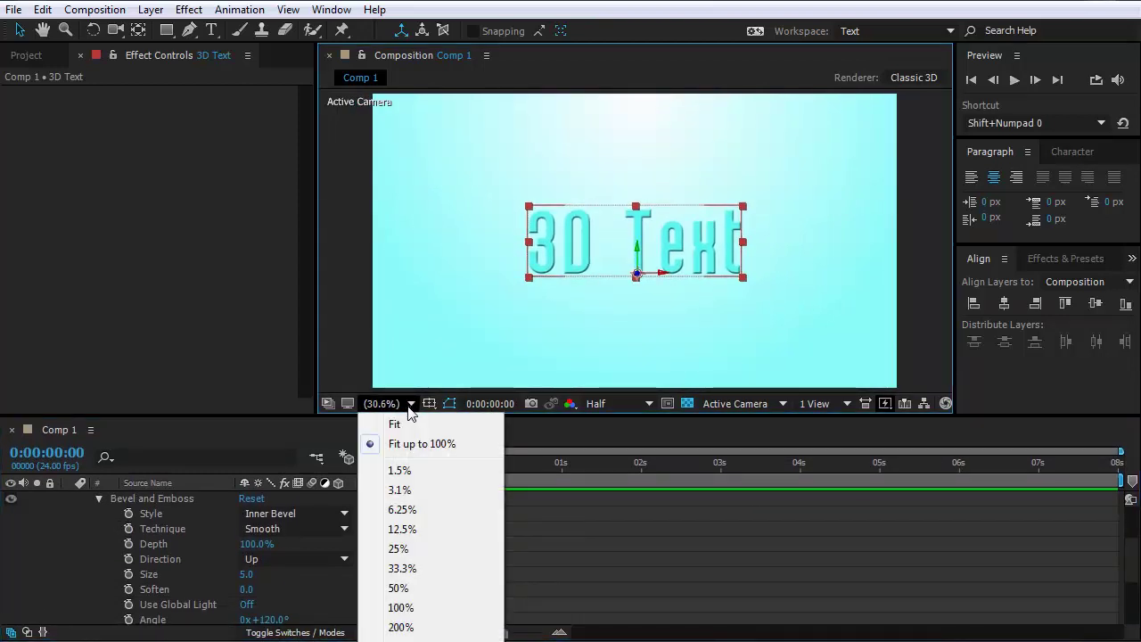
{"action": "left_click", "coordinate": [401, 587]}
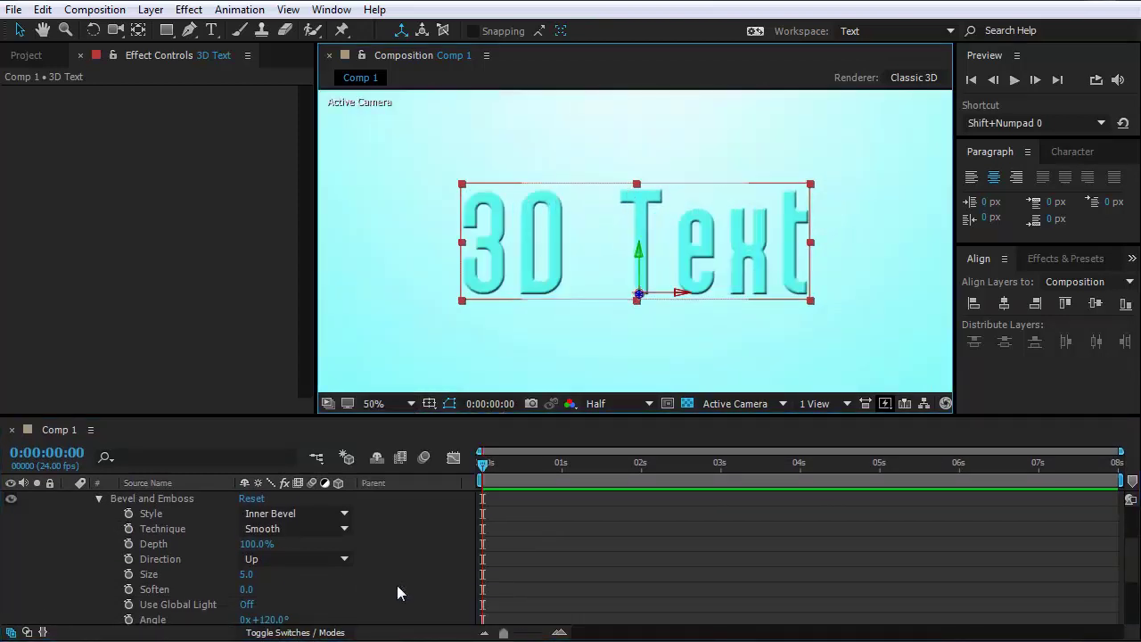
Step: Set the bevel Size to 0.5 and Angle to 100°
{"action": "left_click_drag", "start_coordinate": [257, 574], "coordinate": [219, 575]}
{"action": "left_click", "coordinate": [247, 574]}
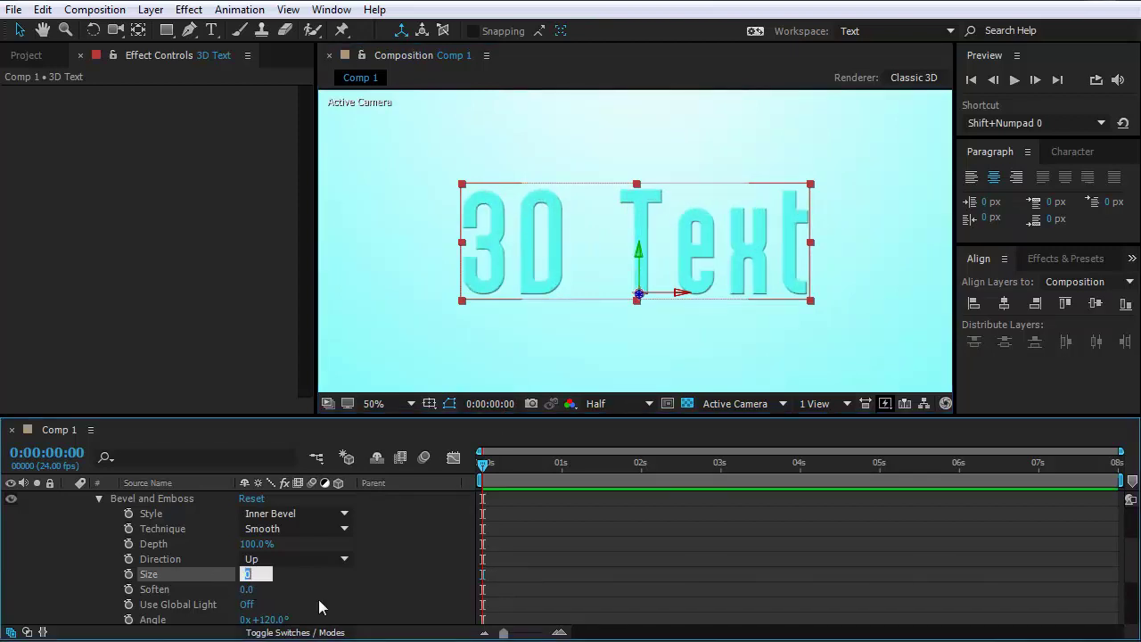
{"action": "type", "text": "."}
{"action": "type", "text": "5"}
{"action": "key", "text": "Return"}
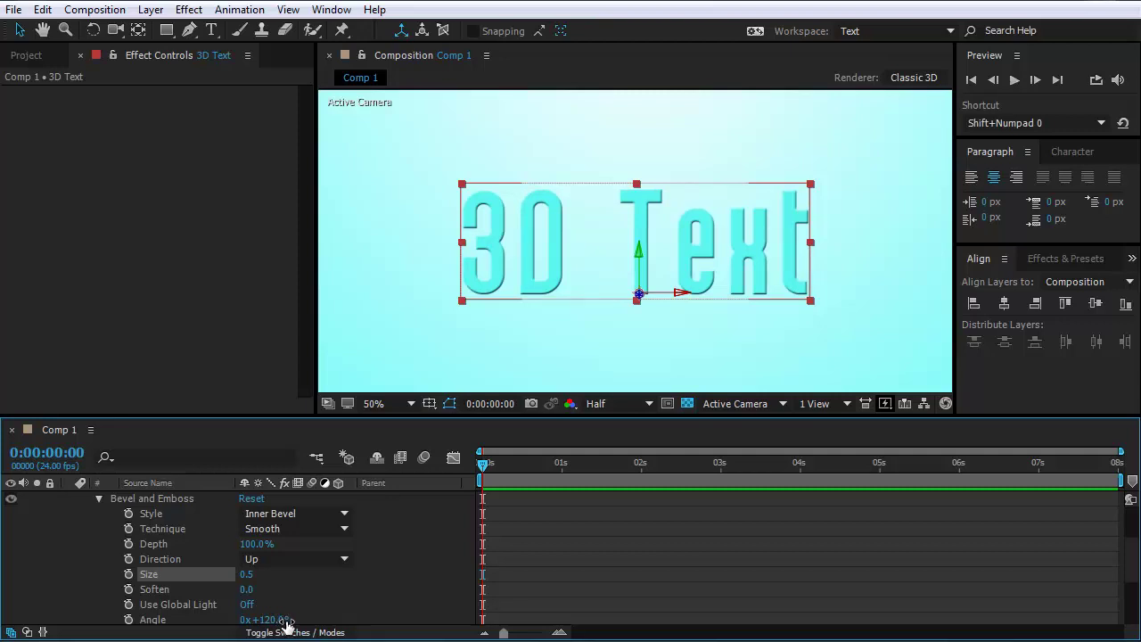
{"action": "left_click", "coordinate": [286, 622]}
{"action": "type", "text": "1"}
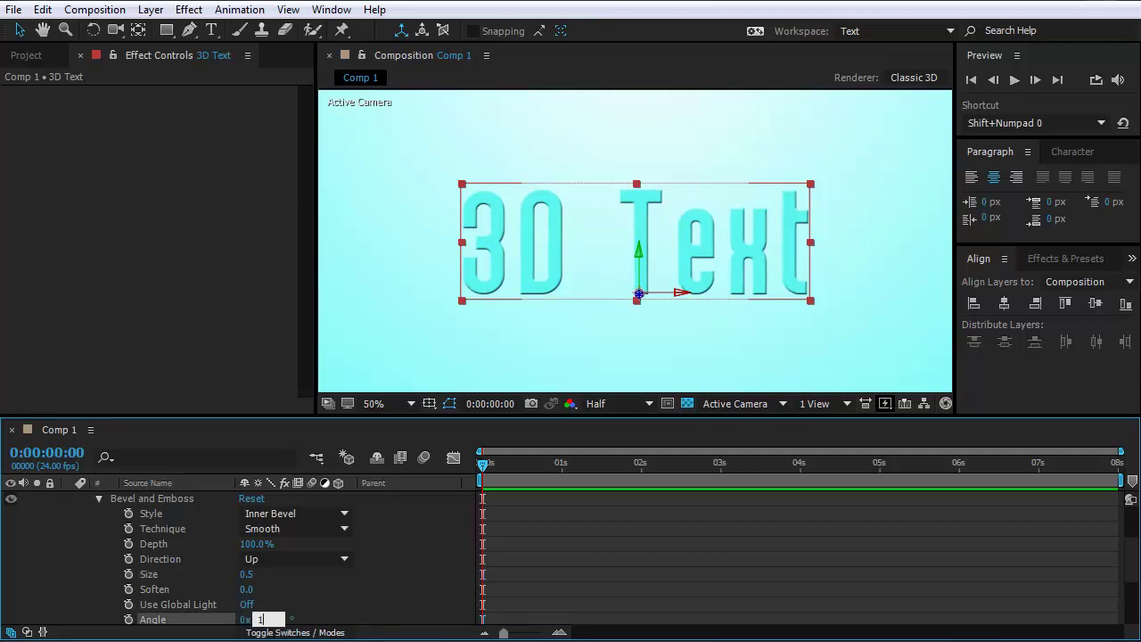
{"action": "type", "text": "00"}
{"action": "key", "text": "Return"}
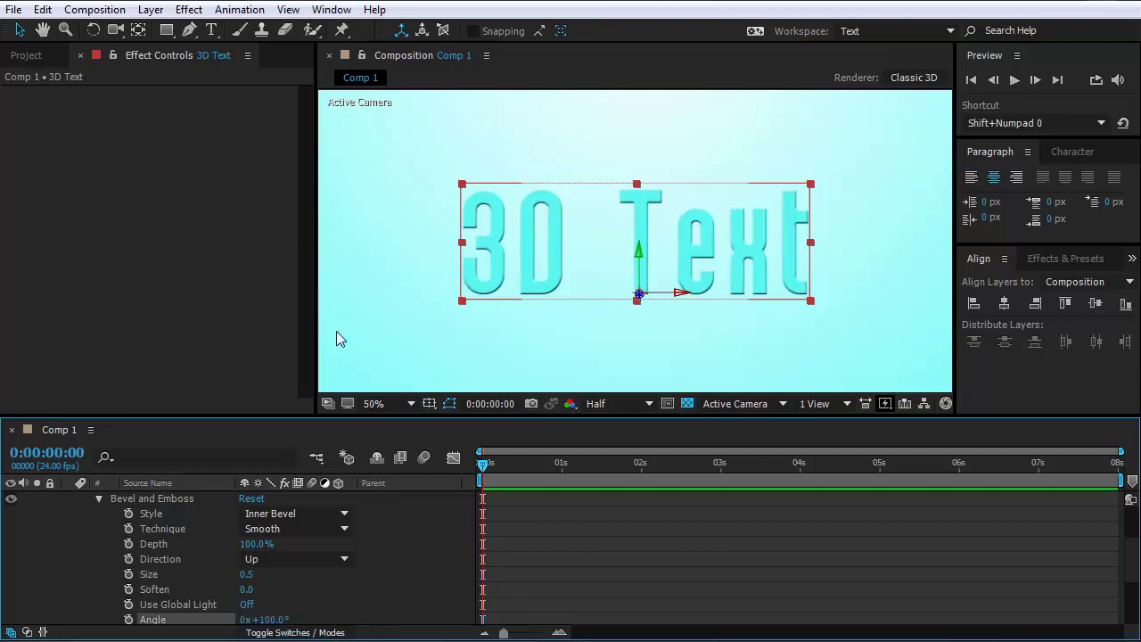
Step: Give the 3D Text Position the expression [position[0], position[1], index]
{"action": "left_click", "coordinate": [101, 500]}
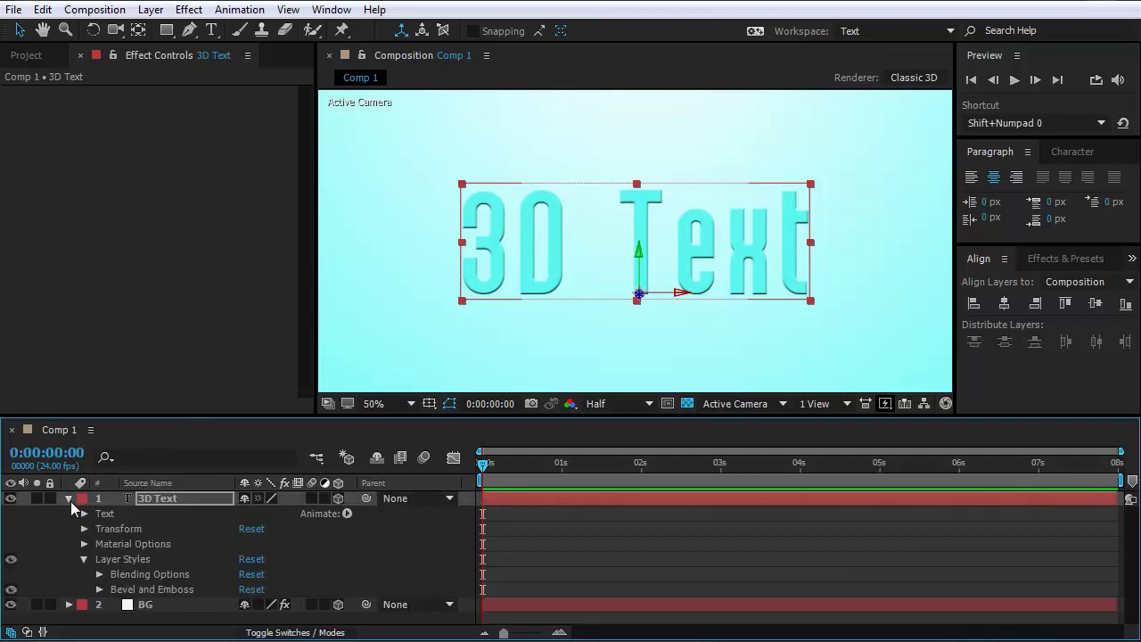
{"action": "left_click", "coordinate": [69, 500]}
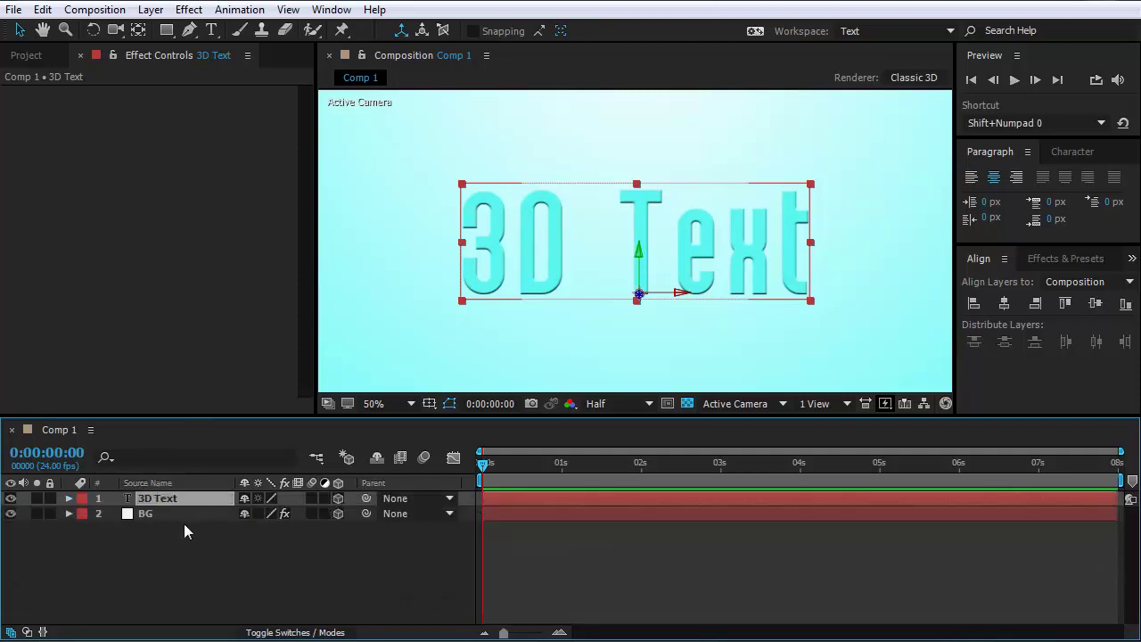
{"action": "key", "text": "p"}
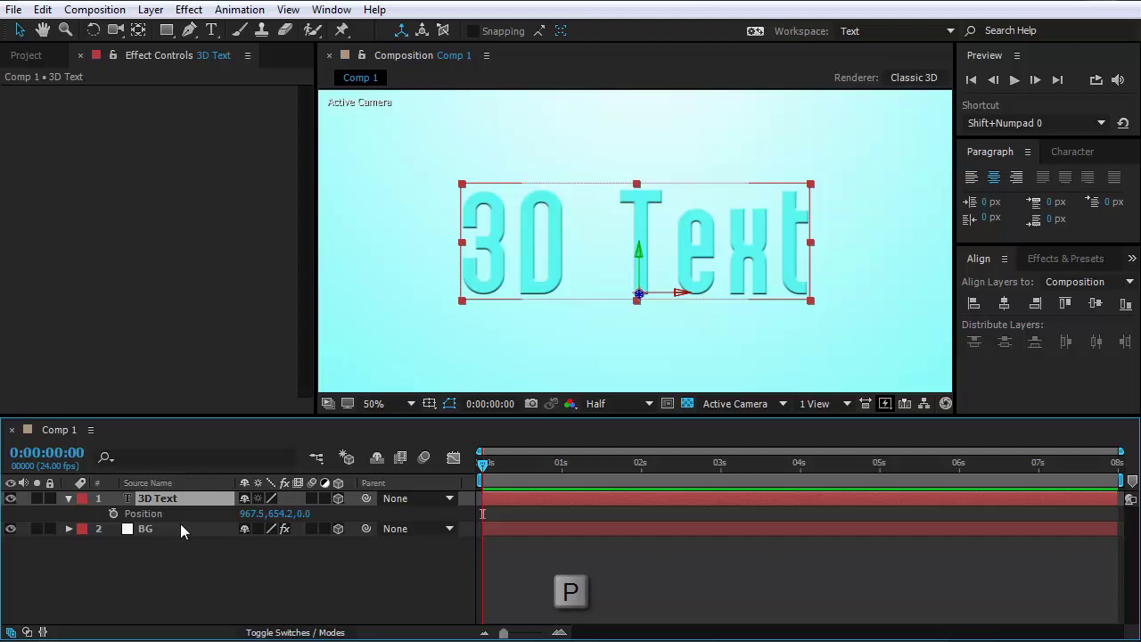
{"action": "left_click", "coordinate": [113, 515], "text": "alt"}
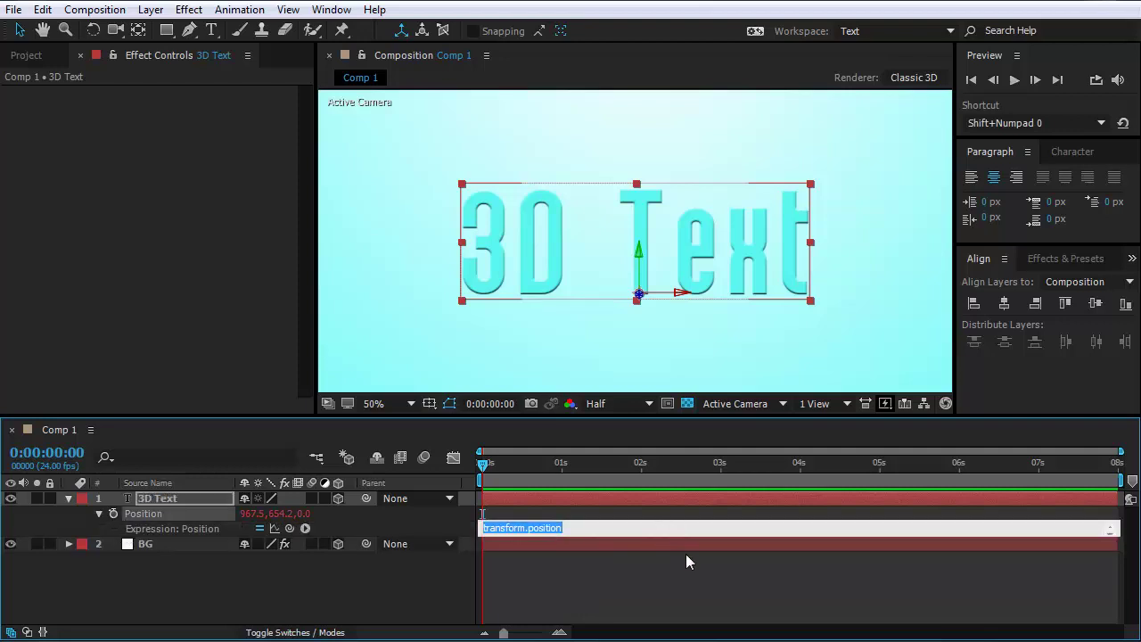
{"action": "key", "text": "BackSpace"}
{"action": "type", "text": "["}
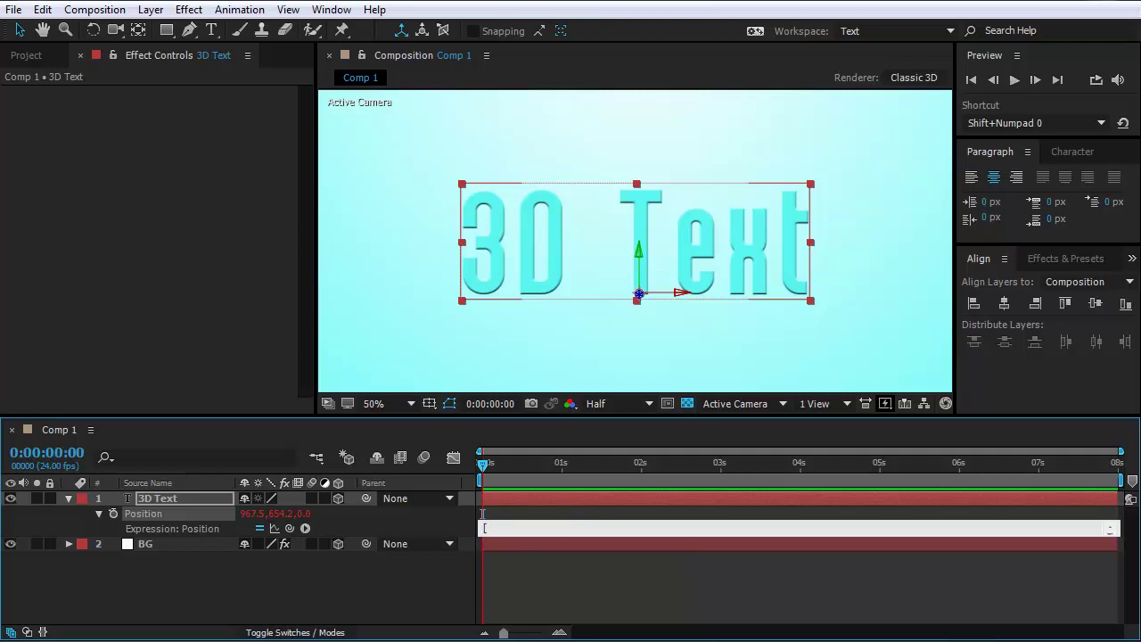
{"action": "type", "text": "position["}
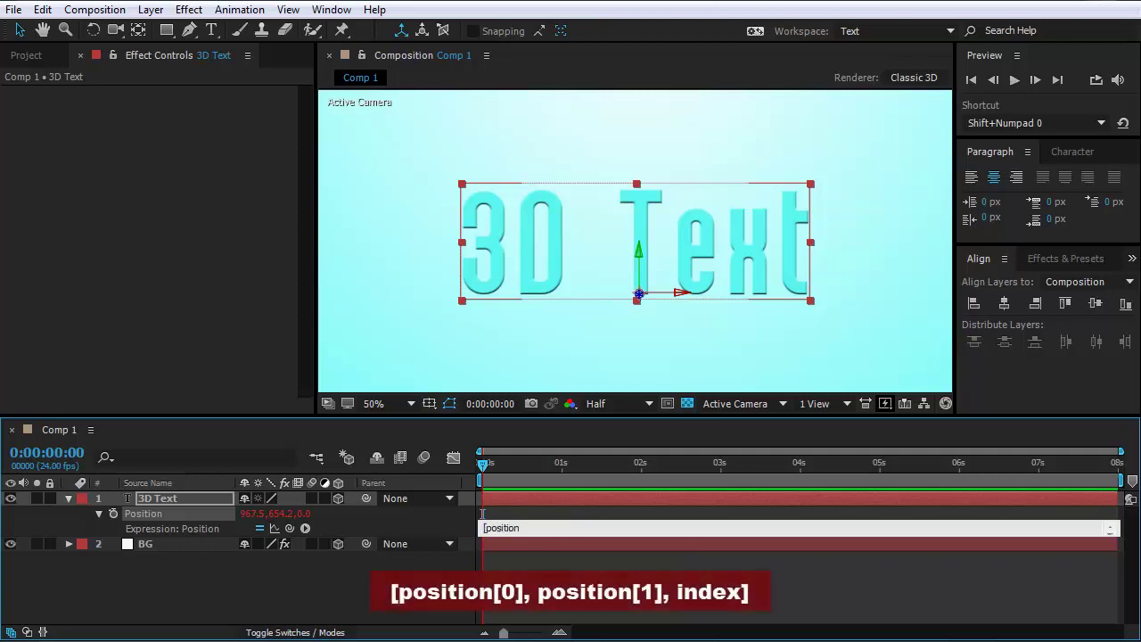
{"action": "type", "text": "0]0, p"}
{"action": "type", "text": "osition[1], index"}
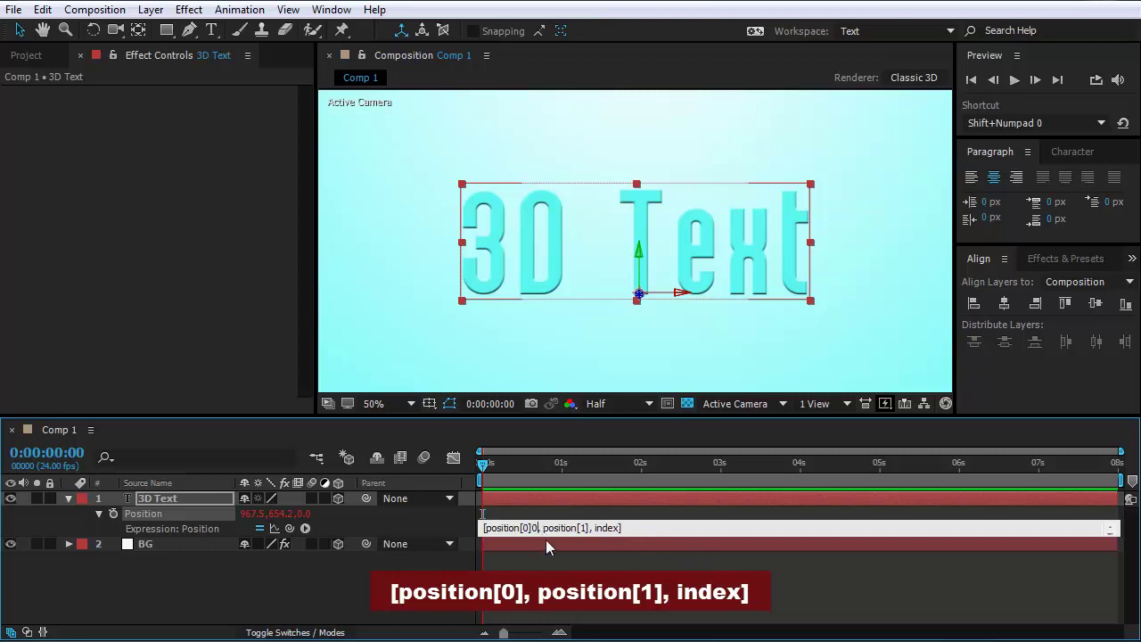
{"action": "key", "text": "BackSpace"}
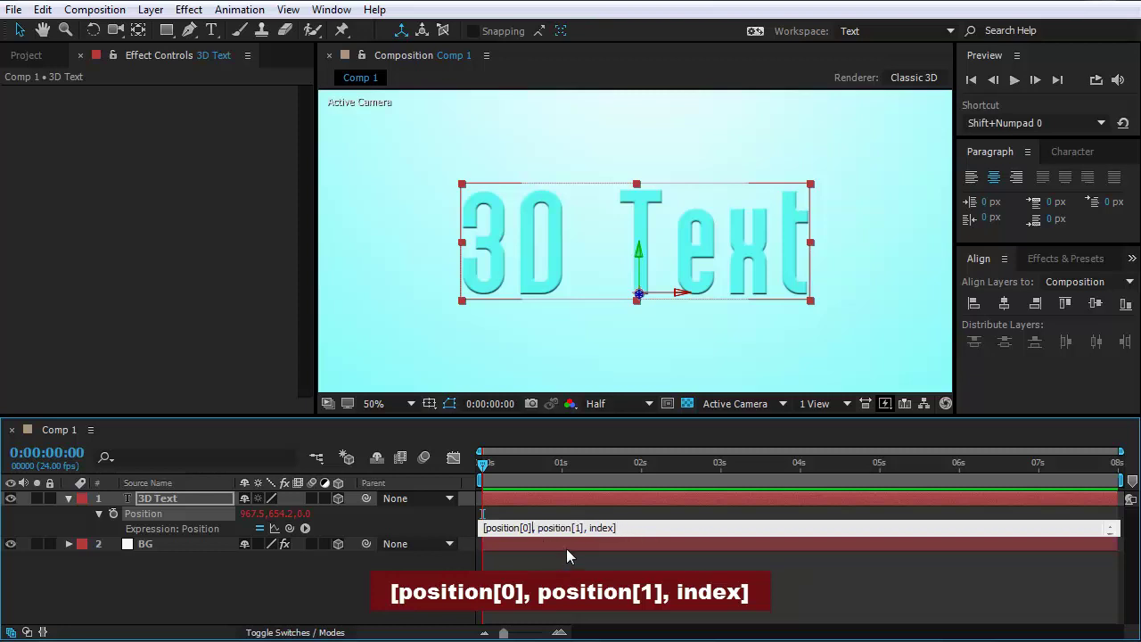
{"action": "left_click_drag", "start_coordinate": [623, 528], "coordinate": [470, 539]}
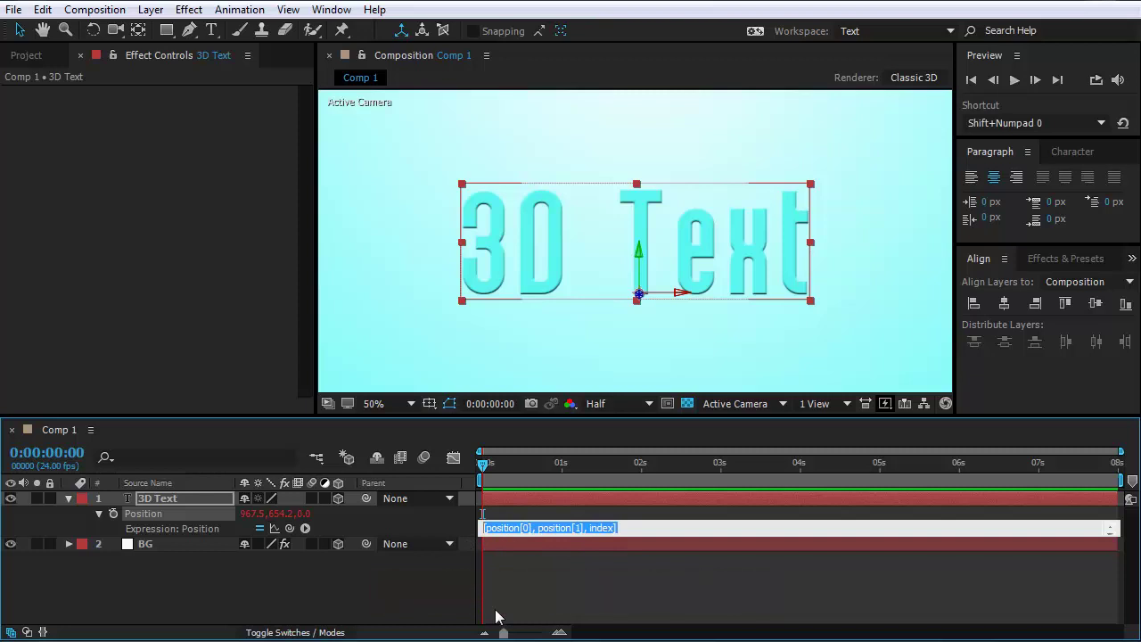
{"action": "left_click", "coordinate": [456, 529]}
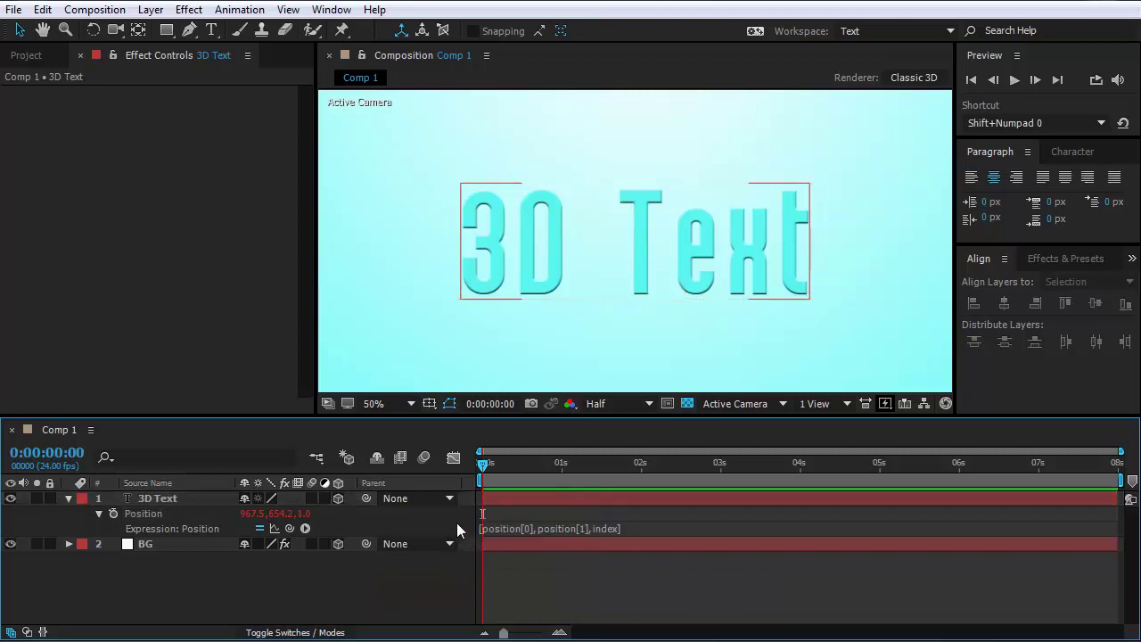
Step: Duplicate the 3D Text layer with Ctrl+D until 3D Text 26 tops the stack
{"action": "left_click", "coordinate": [71, 498]}
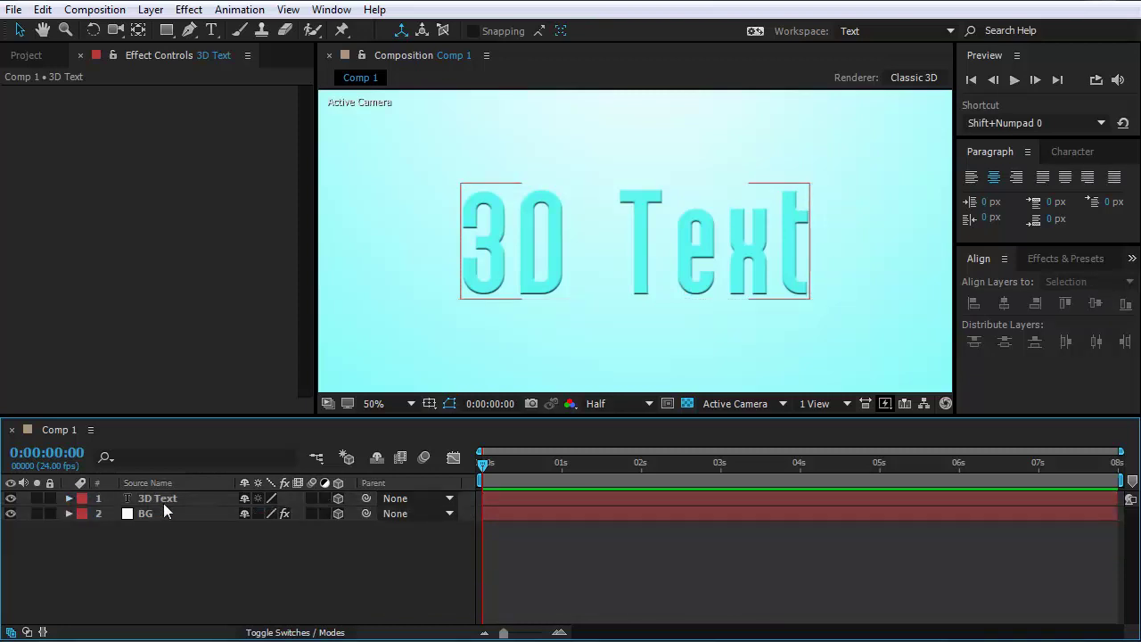
{"action": "left_click", "coordinate": [164, 500]}
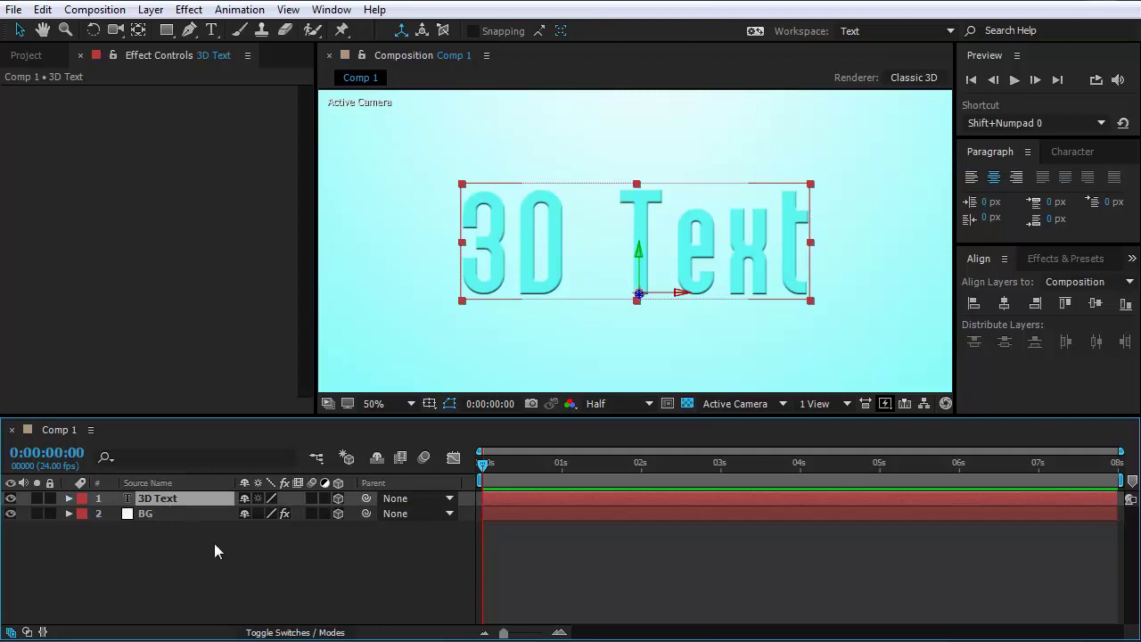
{"action": "key", "text": "ctrl+d"}
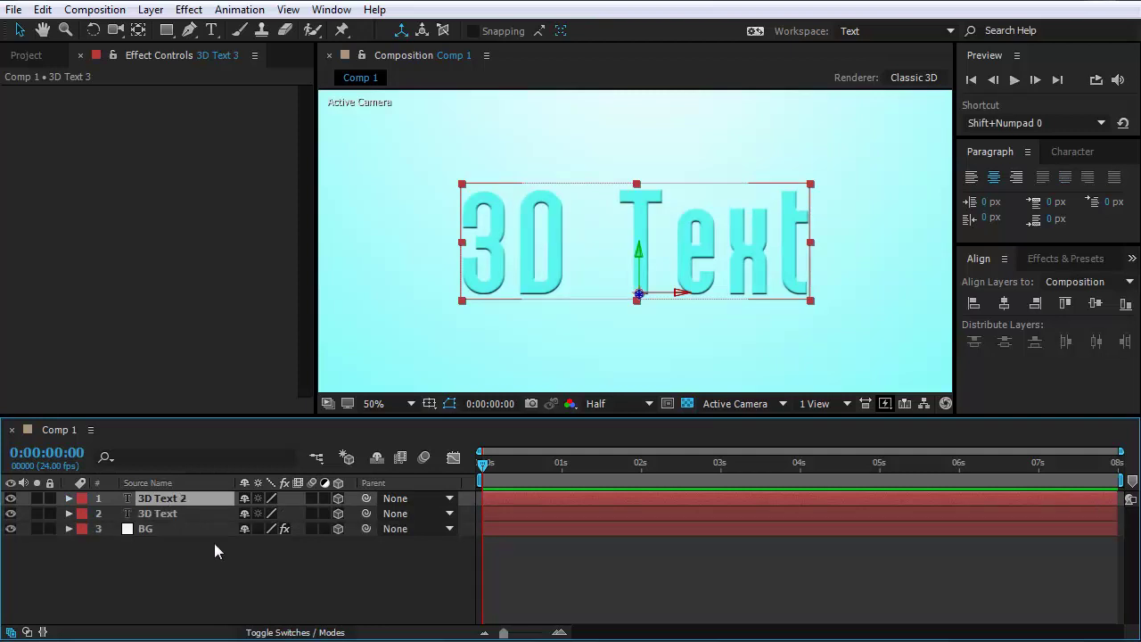
{"action": "key", "text": "ctrl+d"}
{"action": "key", "text": "ctrl+d"}
{"action": "key", "text": "ctrl+d"}
{"action": "key", "text": "ctrl+d"}
{"action": "key", "text": "ctrl+d"}
{"action": "key", "text": "ctrl+d"}
{"action": "key", "text": "ctrl+d"}
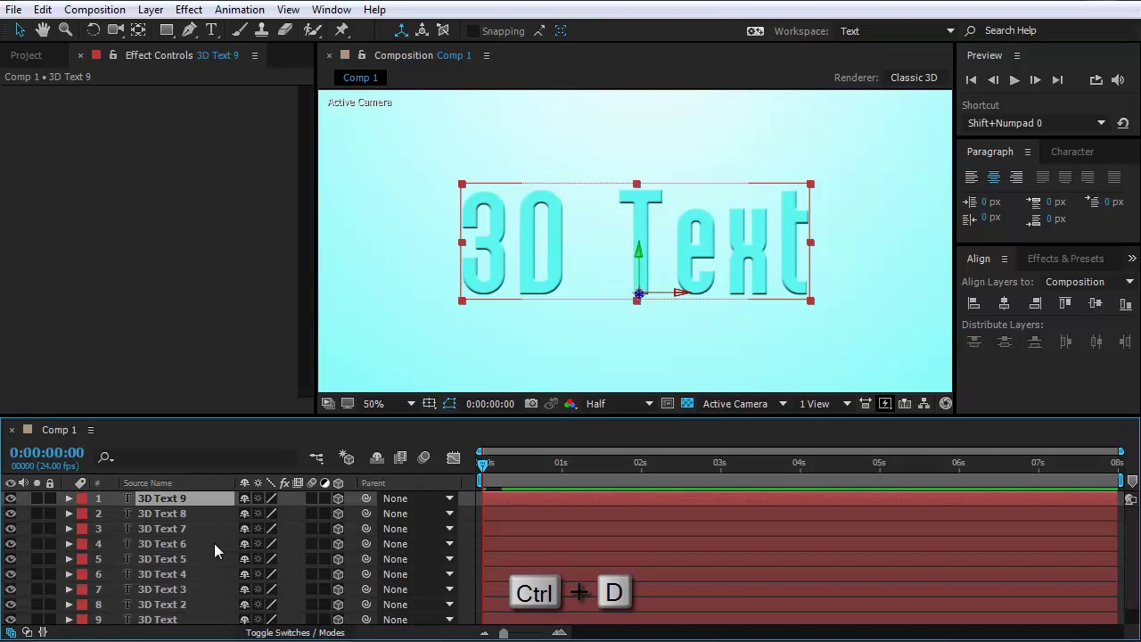
{"action": "key", "text": "ctrl+d"}
{"action": "key", "text": "ctrl+d"}
{"action": "key", "text": "ctrl+d"}
{"action": "key", "text": "ctrl+d"}
{"action": "key", "text": "ctrl+d"}
{"action": "key", "text": "ctrl+d"}
{"action": "key", "text": "ctrl+d"}
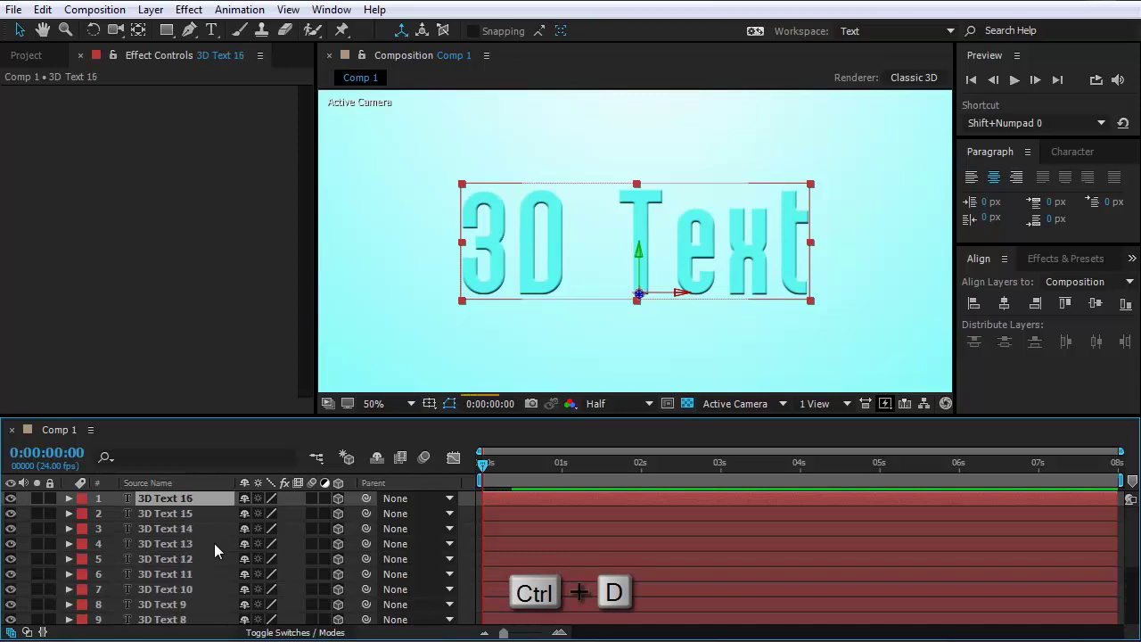
{"action": "key", "text": "ctrl+d"}
{"action": "key", "text": "ctrl+d"}
{"action": "key", "text": "ctrl+d"}
{"action": "key", "text": "ctrl+d"}
{"action": "key", "text": "ctrl+d"}
{"action": "key", "text": "ctrl+d"}
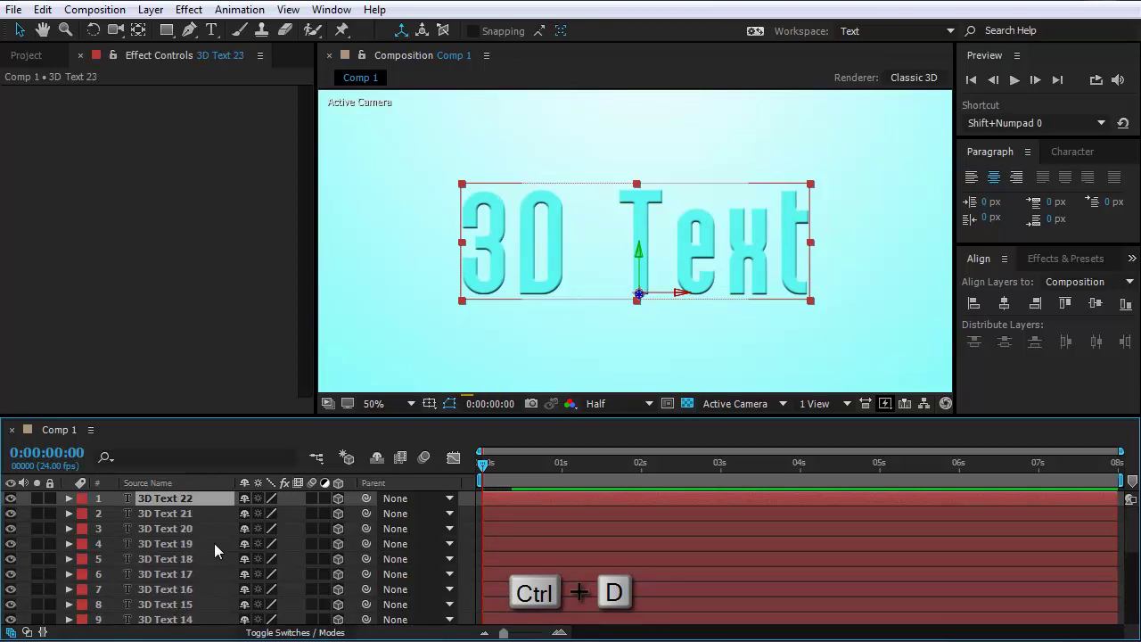
{"action": "key", "text": "ctrl+d"}
{"action": "key", "text": "ctrl+d"}
{"action": "key", "text": "ctrl+d"}
{"action": "key", "text": "ctrl+d"}
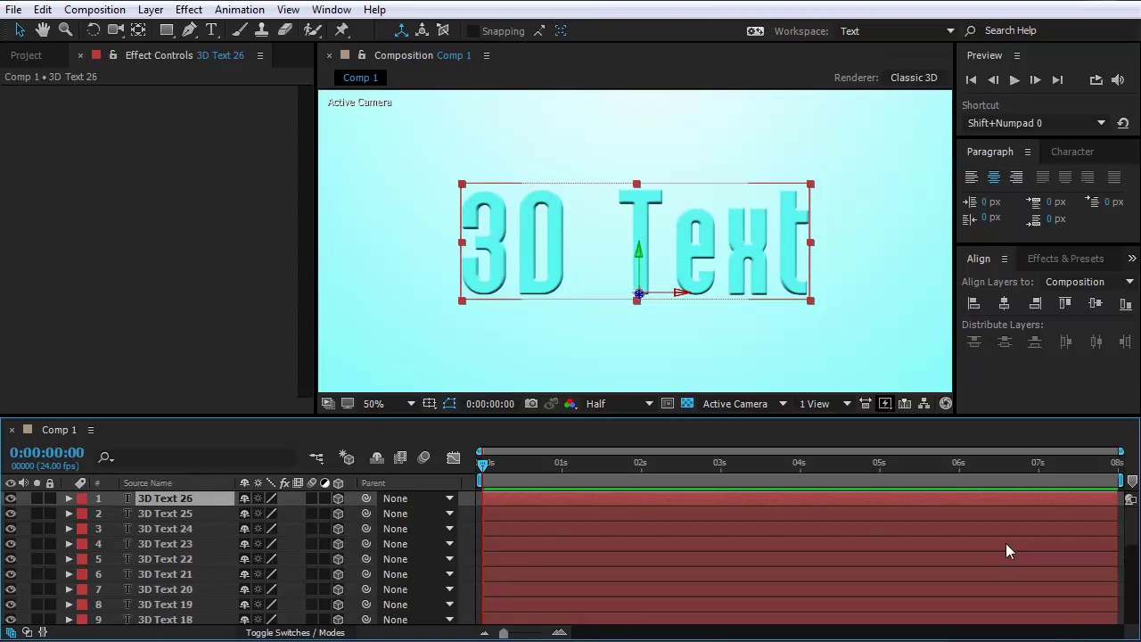
{"action": "left_click_drag", "start_coordinate": [1130, 528], "coordinate": [1132, 580]}
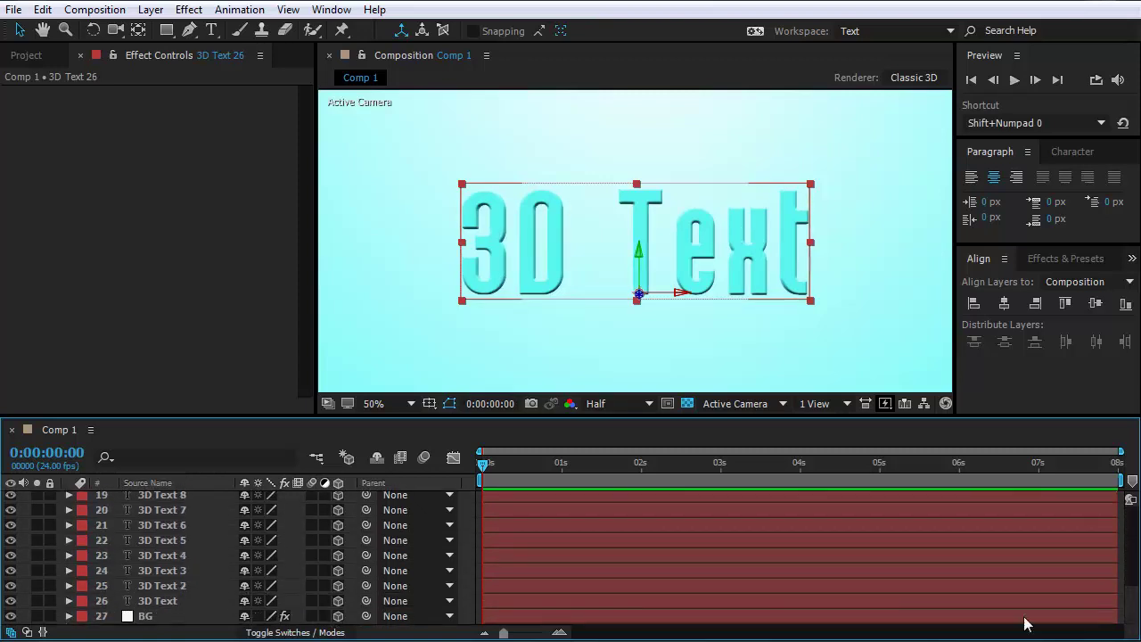
Step: Rename the bottom text layer to Shadow
{"action": "left_click", "coordinate": [163, 602]}
{"action": "right_click", "coordinate": [163, 602]}
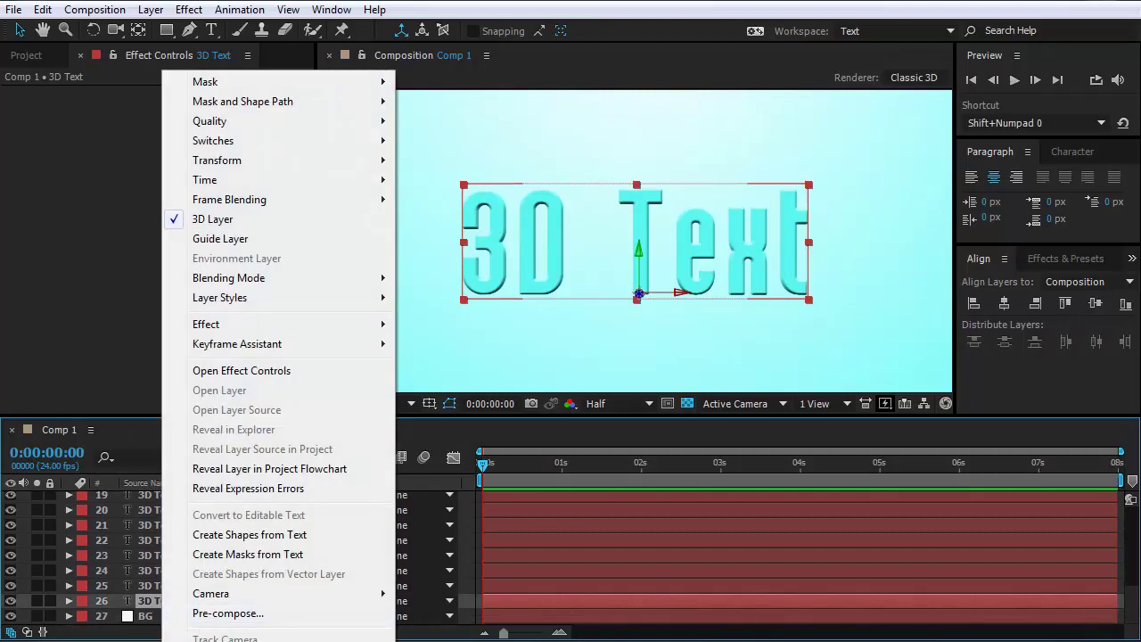
{"action": "key", "text": "Escape"}
{"action": "key", "text": "Return"}
{"action": "type", "text": "S"}
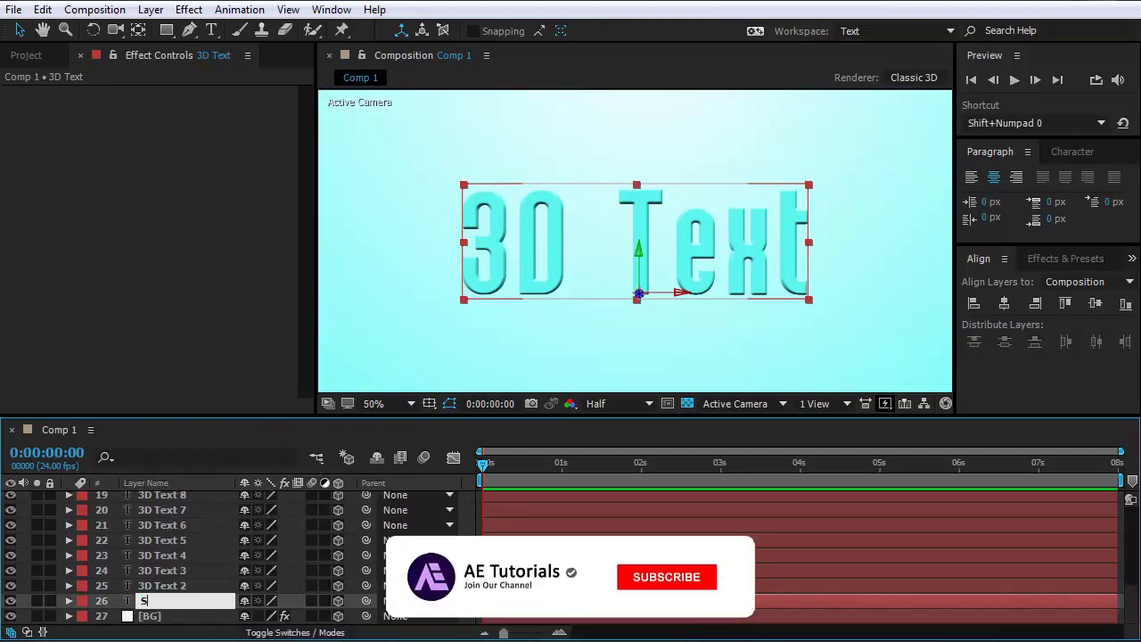
{"action": "type", "text": "hadow"}
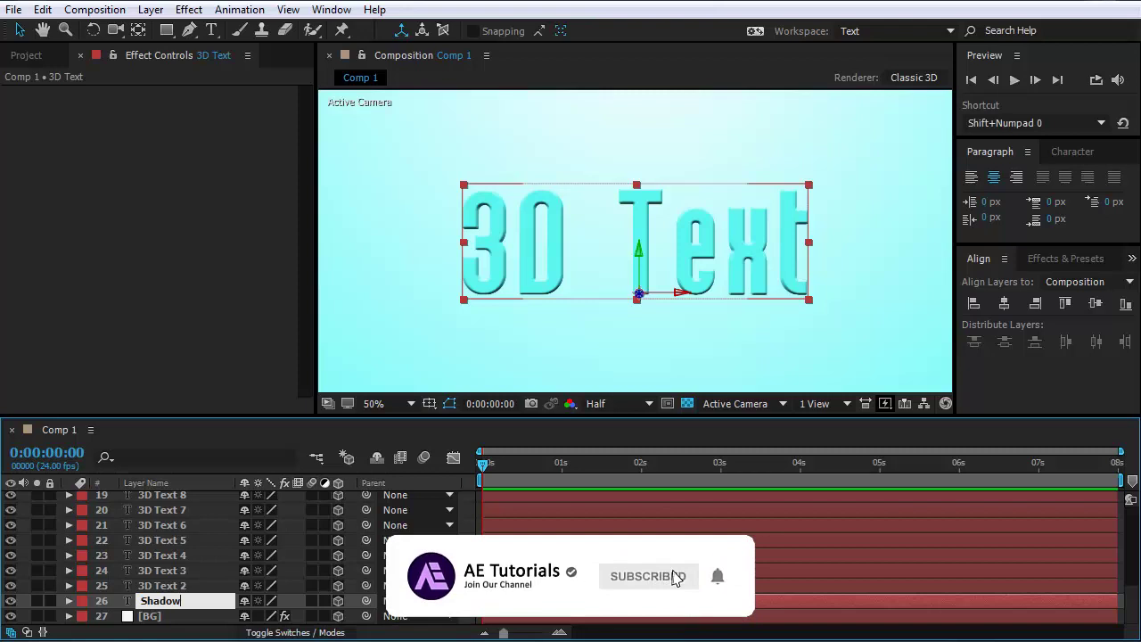
{"action": "key", "text": "Return"}
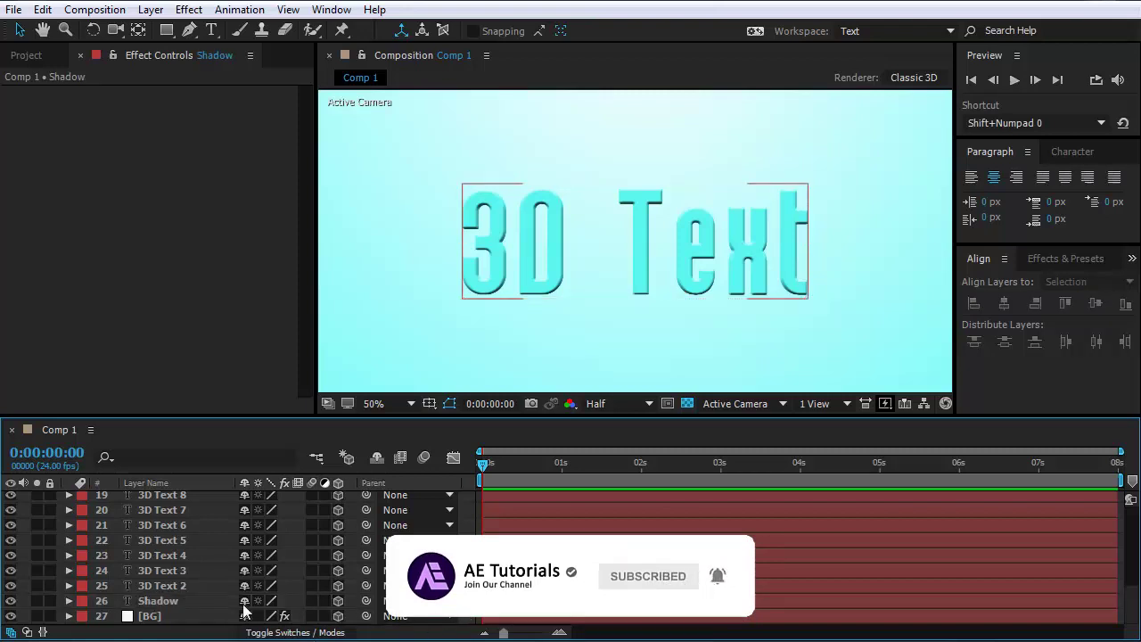
Step: Apply a Fill effect to Shadow with a dark grey colour
{"action": "left_click", "coordinate": [181, 603]}
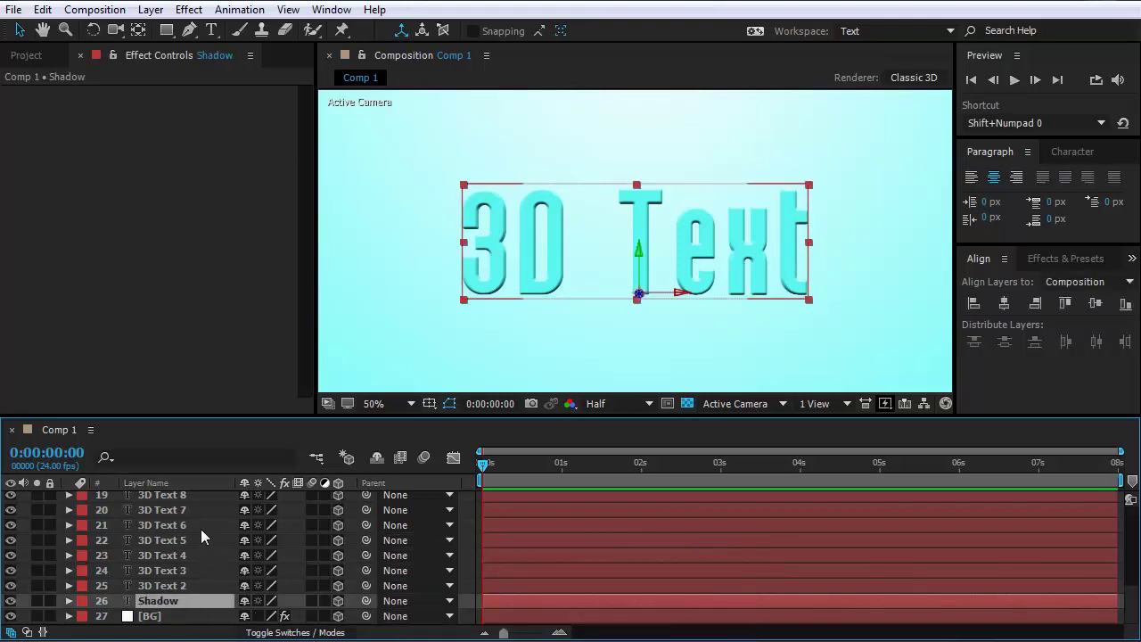
{"action": "left_click", "coordinate": [188, 10]}
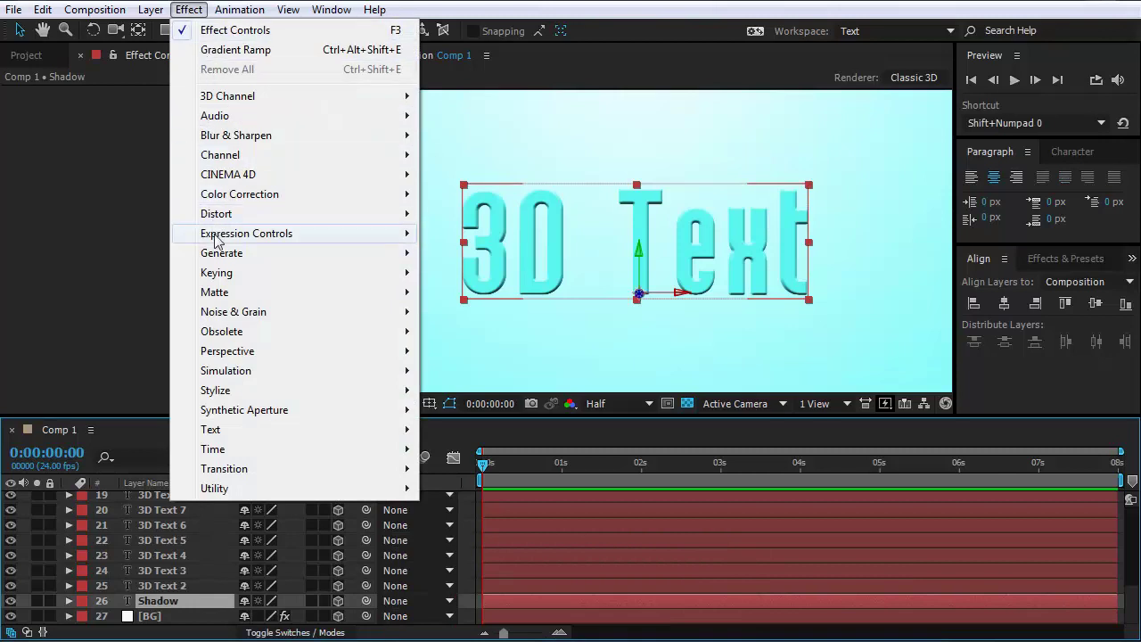
{"action": "mouse_move", "coordinate": [221, 253]}
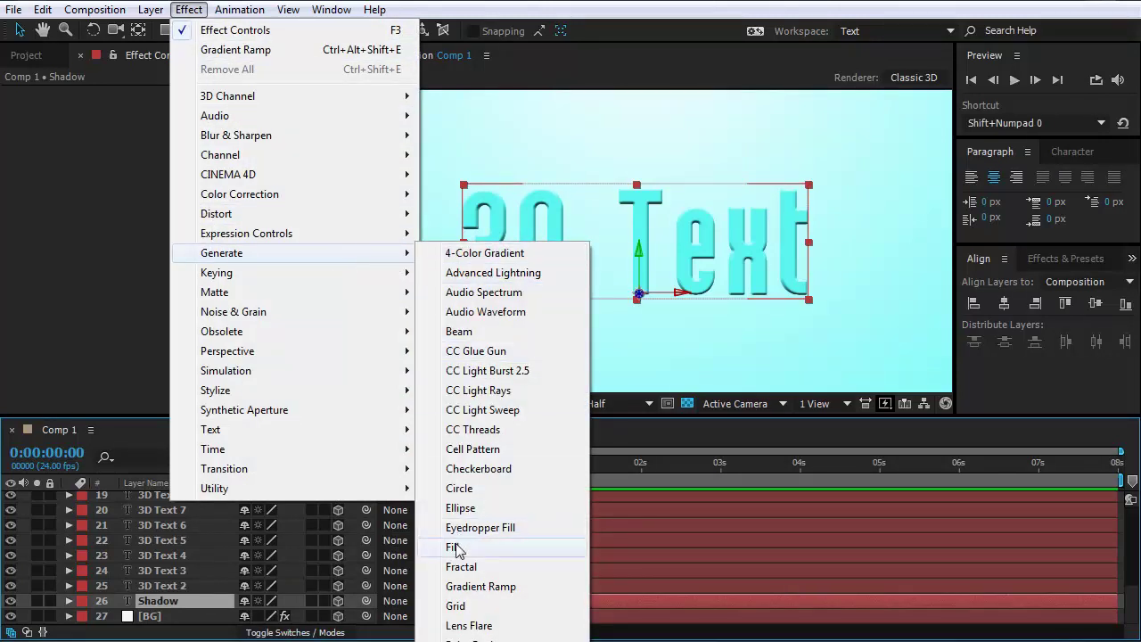
{"action": "left_click", "coordinate": [454, 547]}
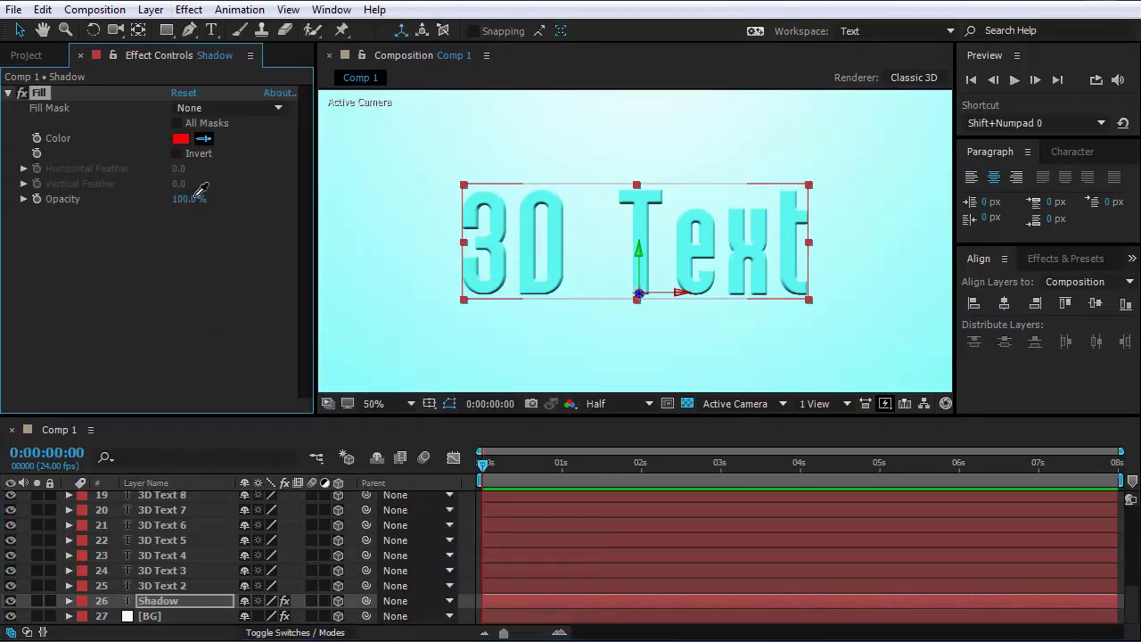
{"action": "left_click", "coordinate": [182, 249]}
Step: Add CC Radial Fast Blur to Shadow with Amount 70
{"action": "left_click", "coordinate": [188, 9]}
{"action": "mouse_move", "coordinate": [236, 136]}
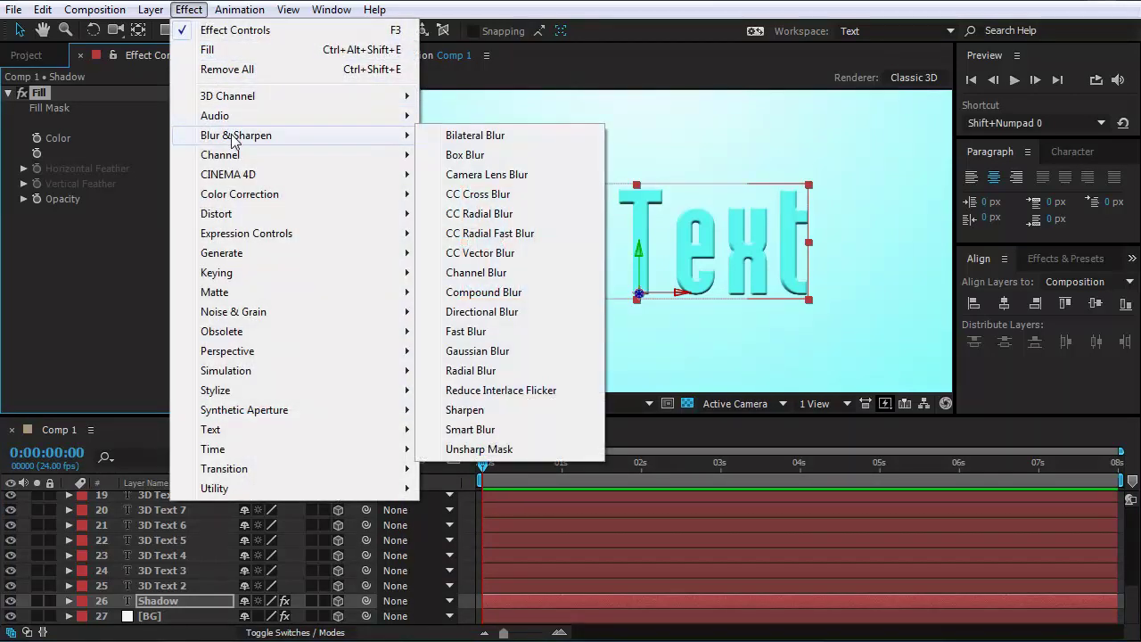
{"action": "left_click", "coordinate": [486, 233]}
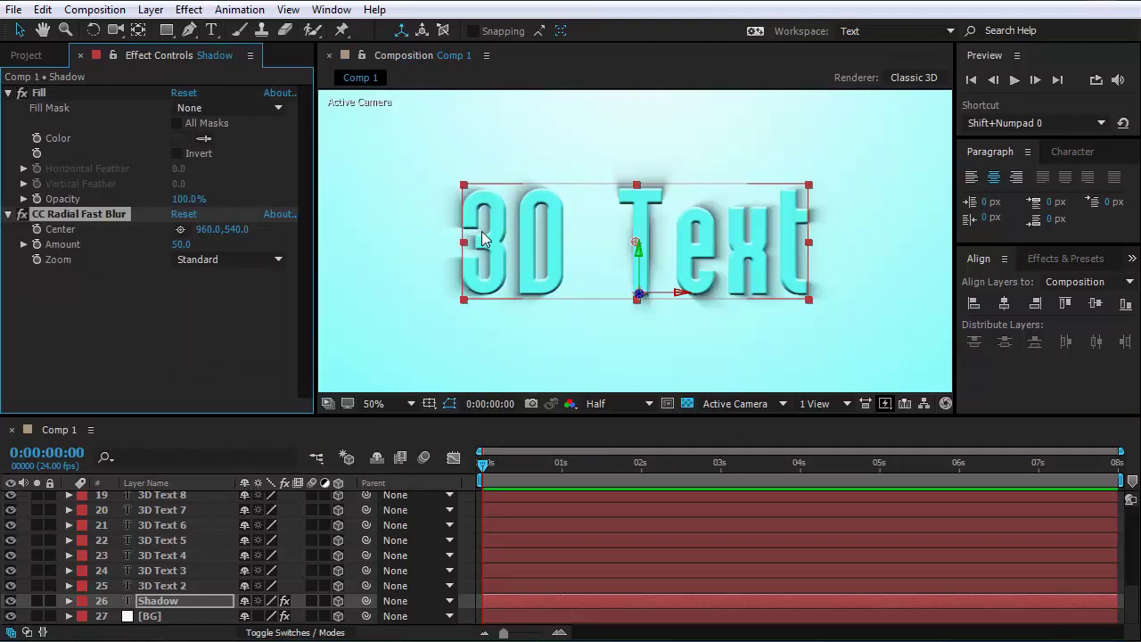
{"action": "left_click", "coordinate": [180, 244]}
{"action": "type", "text": "70"}
{"action": "left_click", "coordinate": [237, 304]}
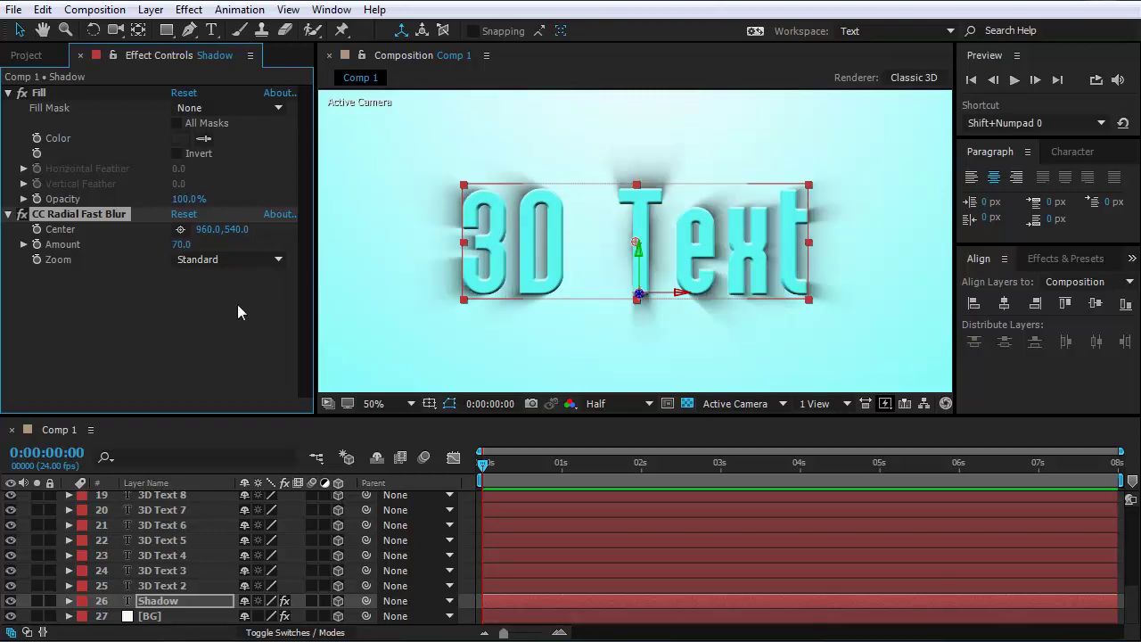
Step: Fit the viewer and place the blur Center near the frame's upper-left
{"action": "left_click", "coordinate": [390, 403]}
{"action": "left_click", "coordinate": [401, 443]}
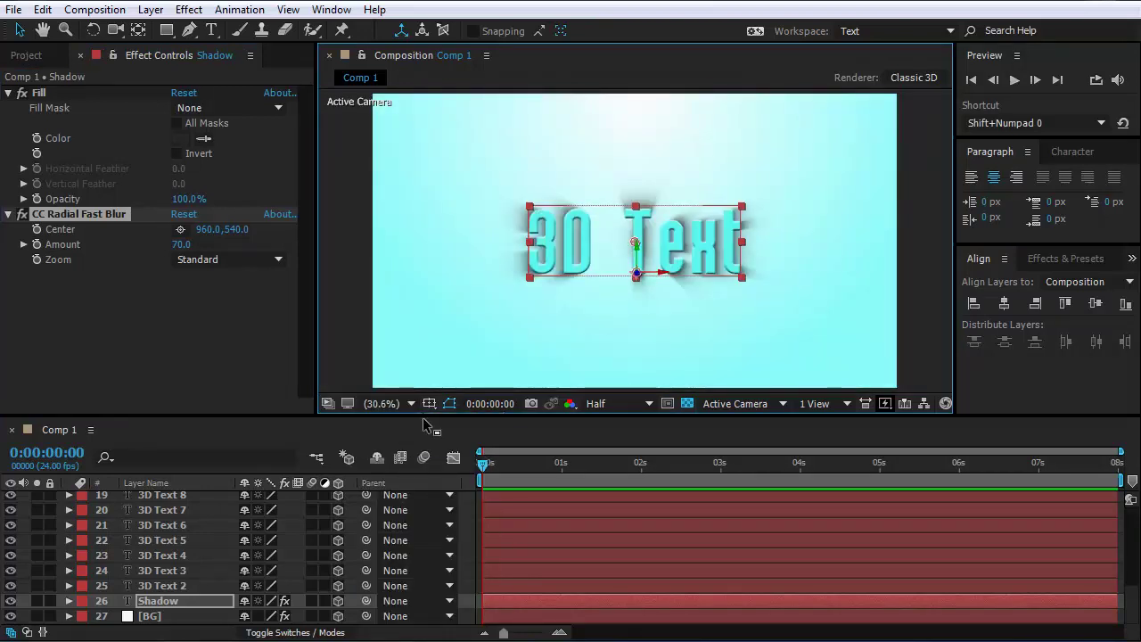
{"action": "left_click_drag", "start_coordinate": [422, 416], "coordinate": [422, 429]}
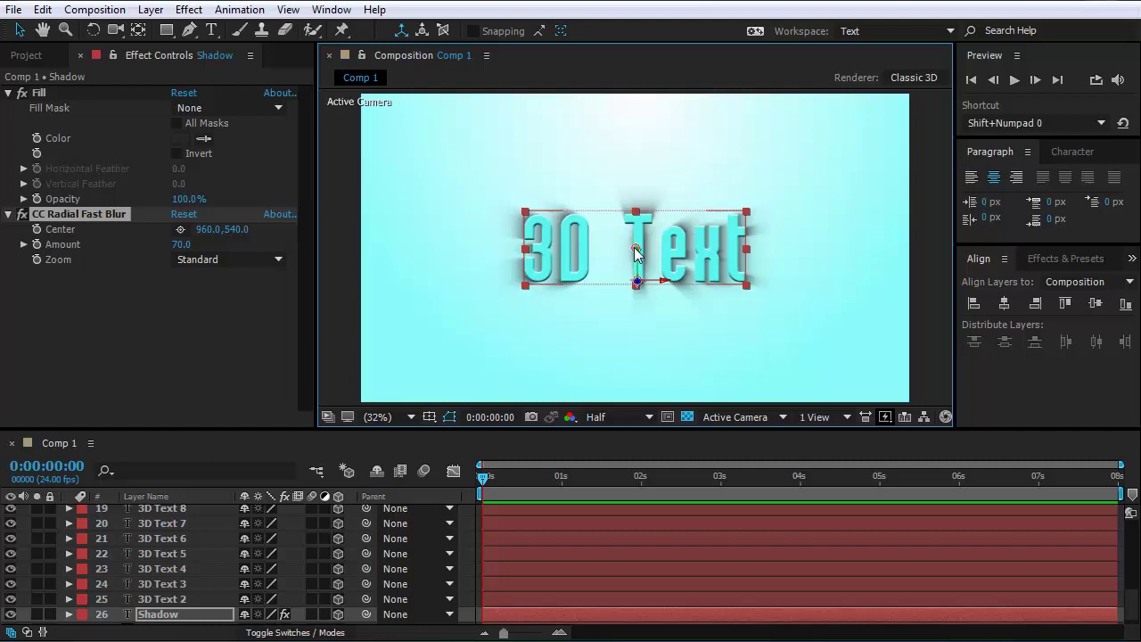
{"action": "left_click_drag", "start_coordinate": [634, 252], "coordinate": [421, 131]}
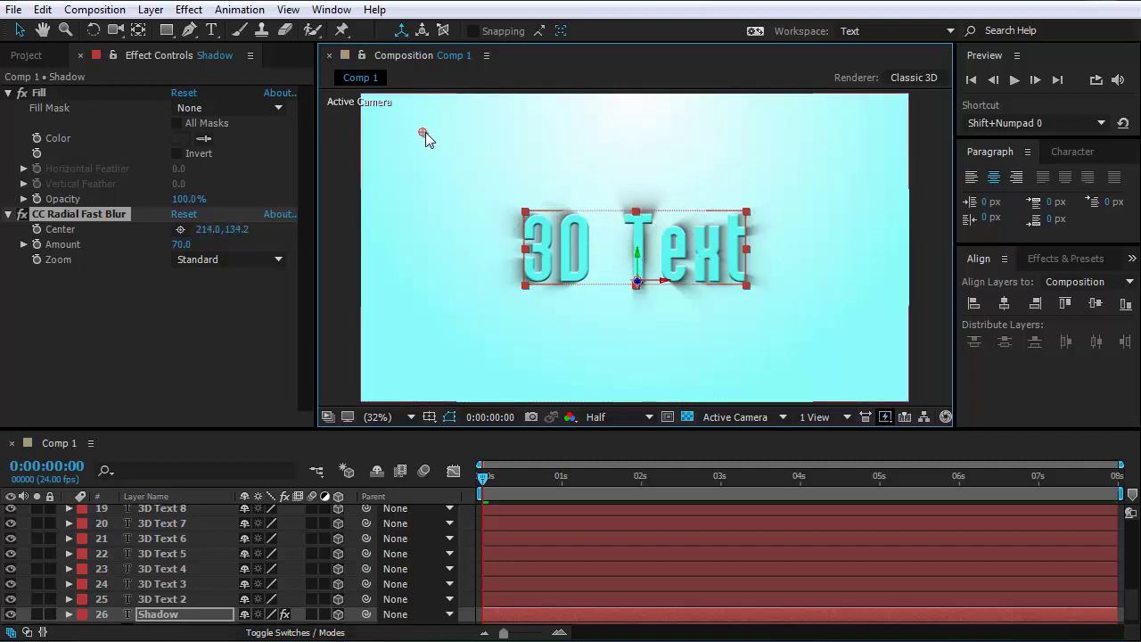
{"action": "left_click_drag", "start_coordinate": [424, 131], "coordinate": [424, 127]}
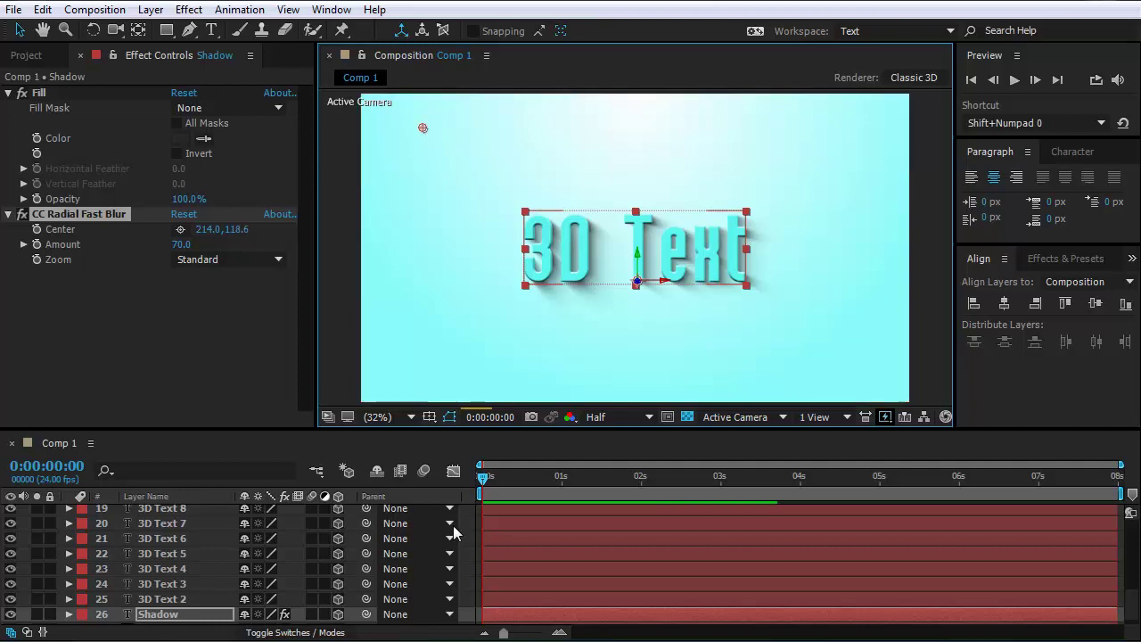
{"action": "left_click", "coordinate": [482, 482]}
{"action": "key", "text": "space"}
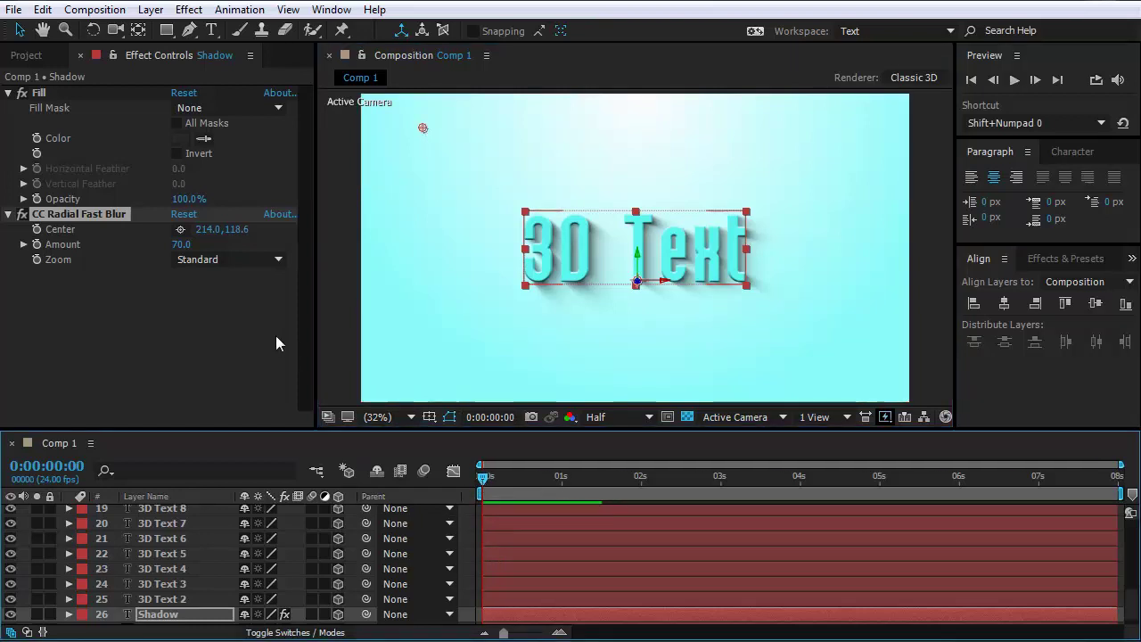
Step: Keyframe the blur Center, then move it to the upper-right on the last frame
{"action": "left_click", "coordinate": [140, 229]}
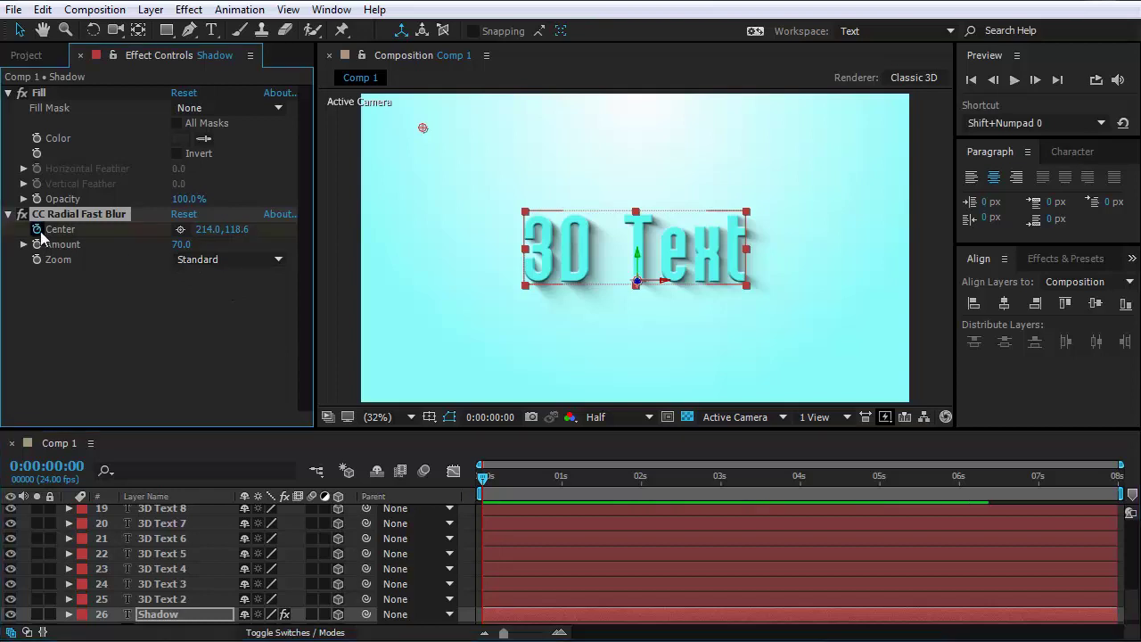
{"action": "left_click_drag", "start_coordinate": [482, 482], "coordinate": [1116, 488]}
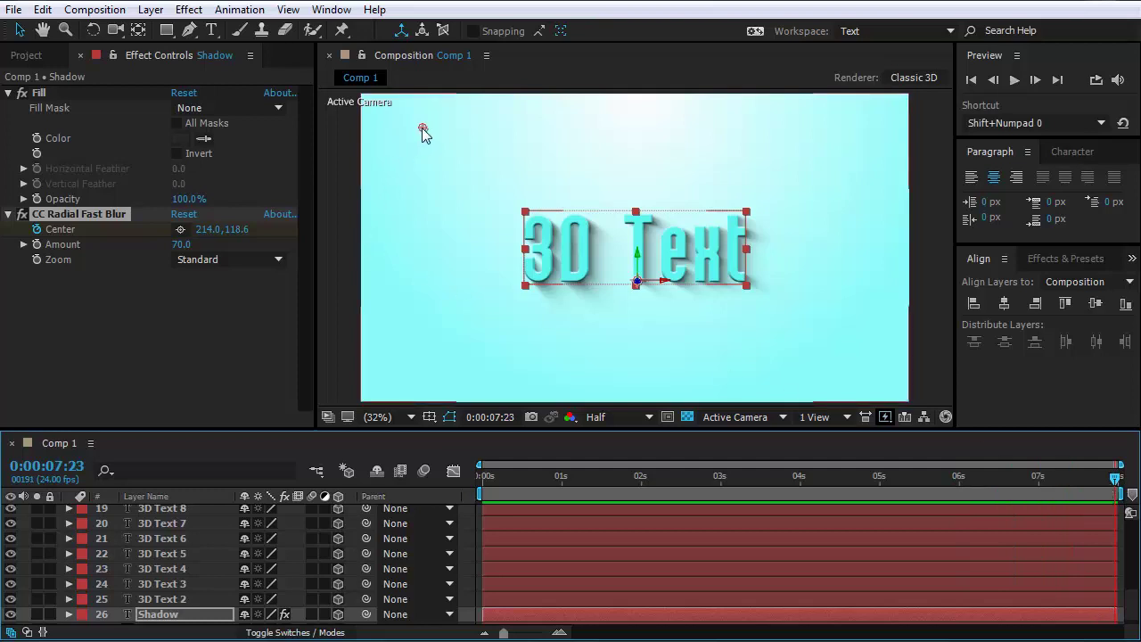
{"action": "left_click_drag", "start_coordinate": [422, 128], "coordinate": [863, 124]}
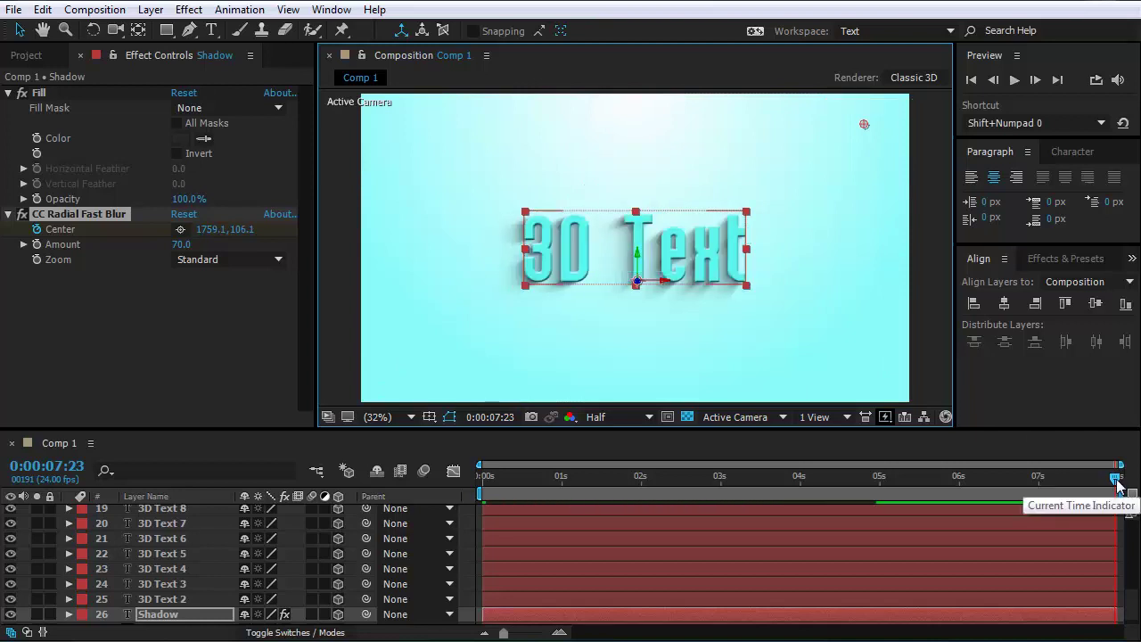
{"action": "mouse_move", "coordinate": [1117, 483]}
{"action": "left_mouse_down"}
{"action": "mouse_move", "coordinate": [707, 478]}
{"action": "mouse_move", "coordinate": [626, 492]}
{"action": "mouse_move", "coordinate": [480, 483]}
{"action": "mouse_move", "coordinate": [472, 496]}
{"action": "left_mouse_up"}
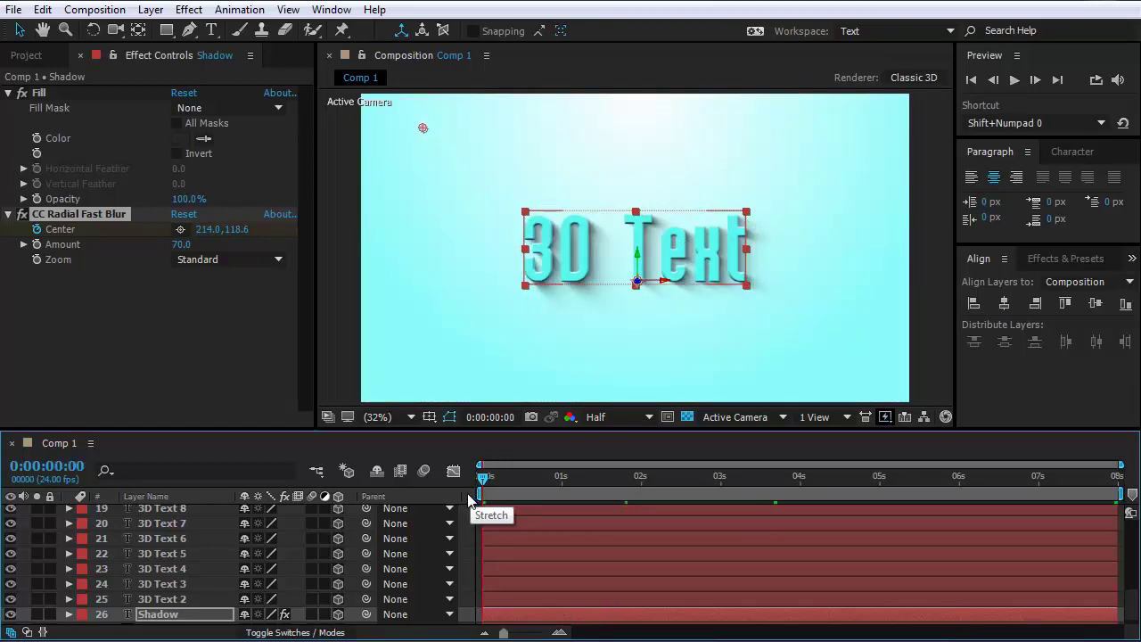
Step: Set the viewer to 50% and select the top layer, 3D Text 26
{"action": "left_click", "coordinate": [399, 419]}
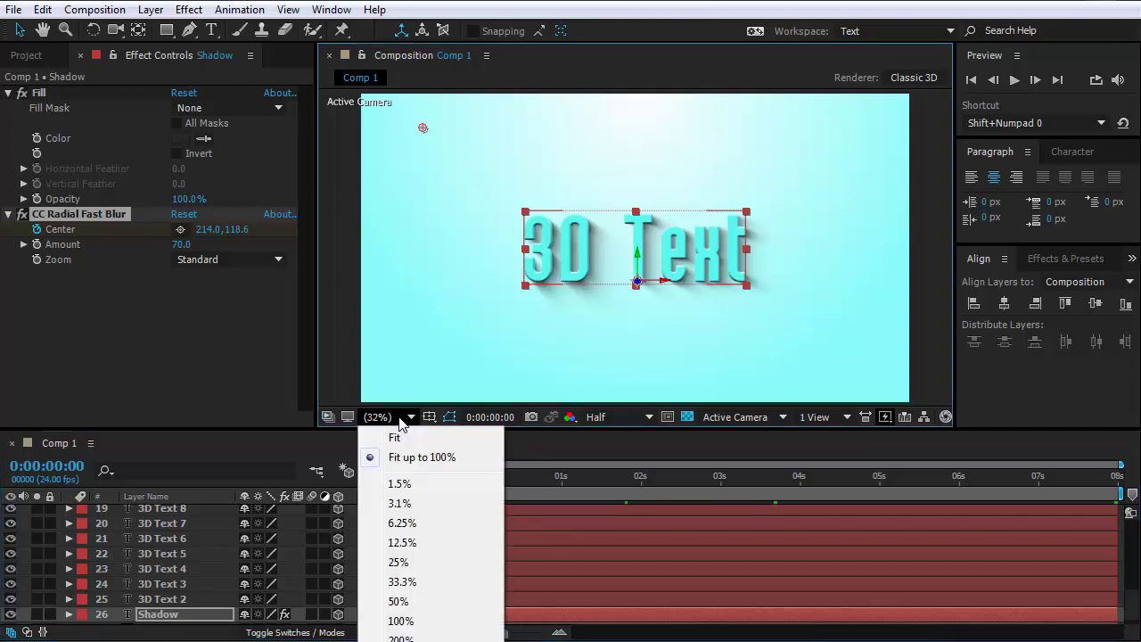
{"action": "left_click", "coordinate": [400, 598]}
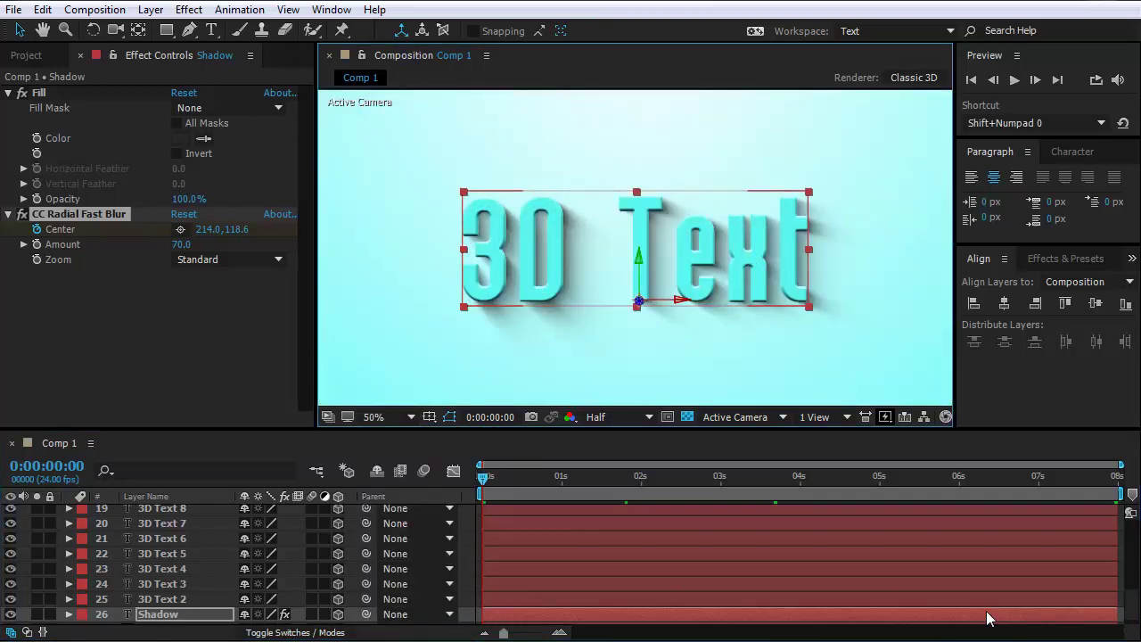
{"action": "scroll", "coordinate": [1132, 589], "scroll_direction": "up", "scroll_amount": 3}
{"action": "scroll", "coordinate": [1132, 579], "scroll_direction": "up", "scroll_amount": 10}
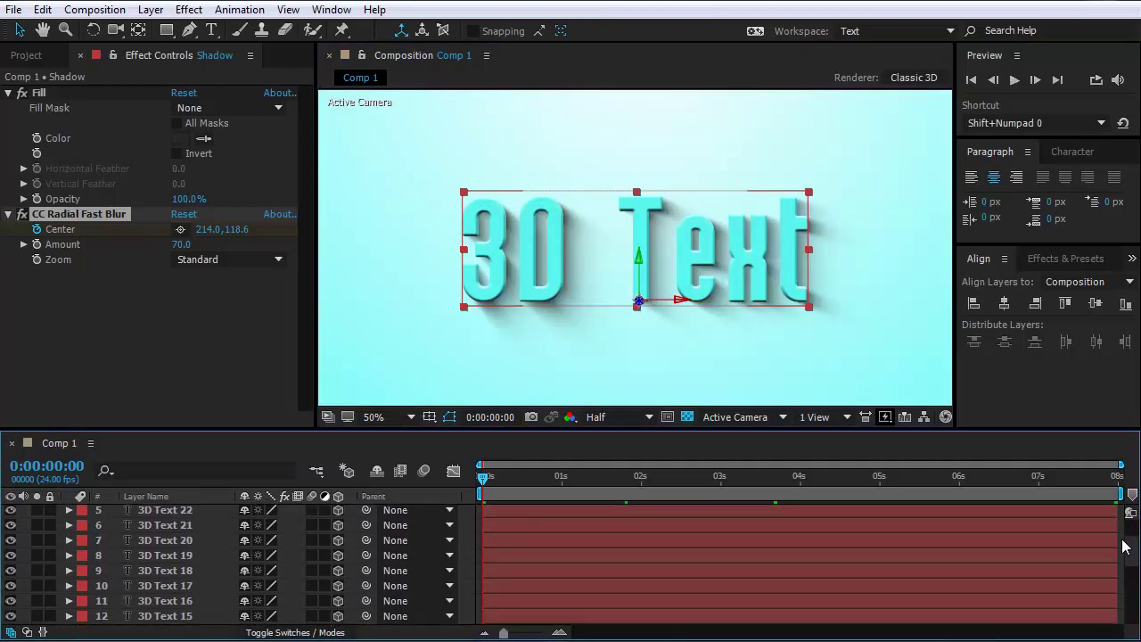
{"action": "scroll", "coordinate": [1129, 562], "scroll_direction": "up", "scroll_amount": 5}
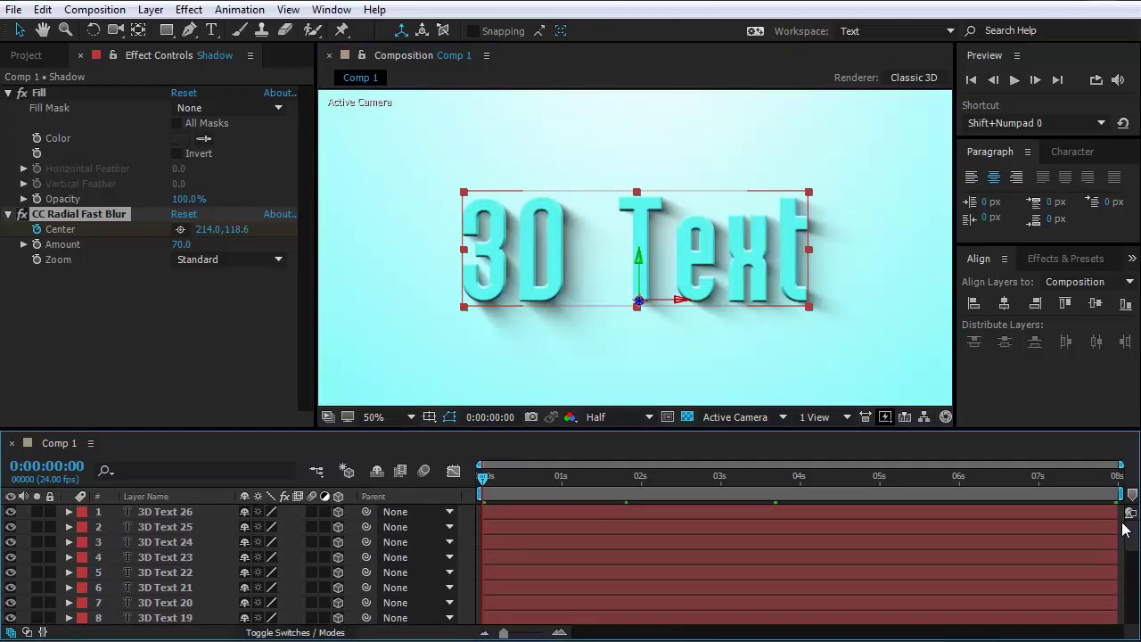
{"action": "left_click", "coordinate": [175, 515]}
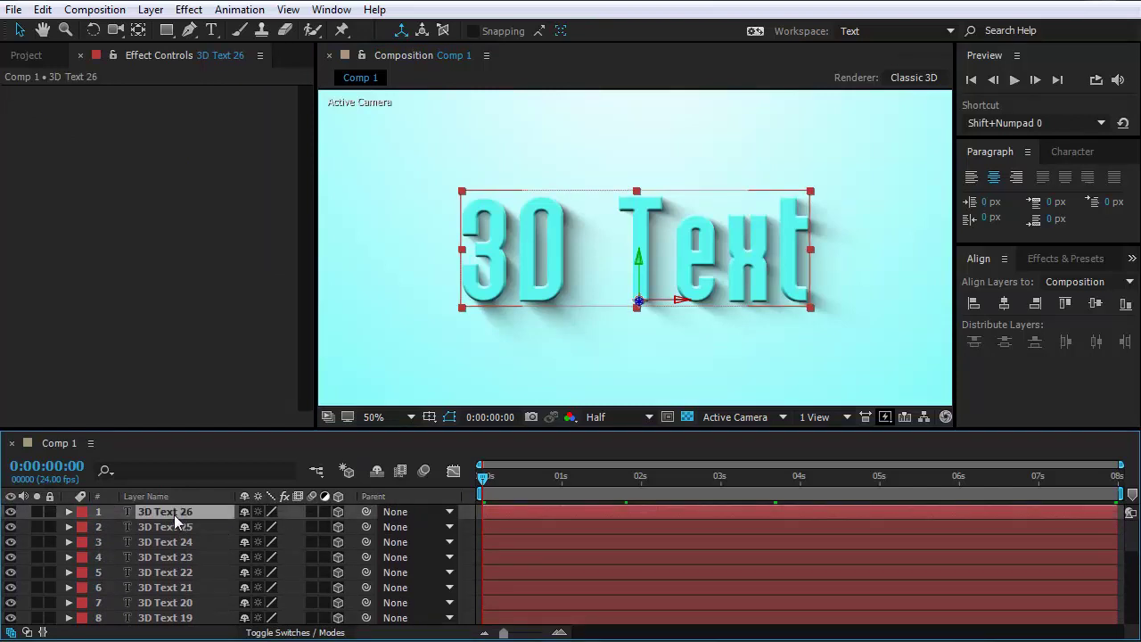
Step: Change the text fill colour to the brighter cyan 34FDF5
{"action": "left_click", "coordinate": [212, 31]}
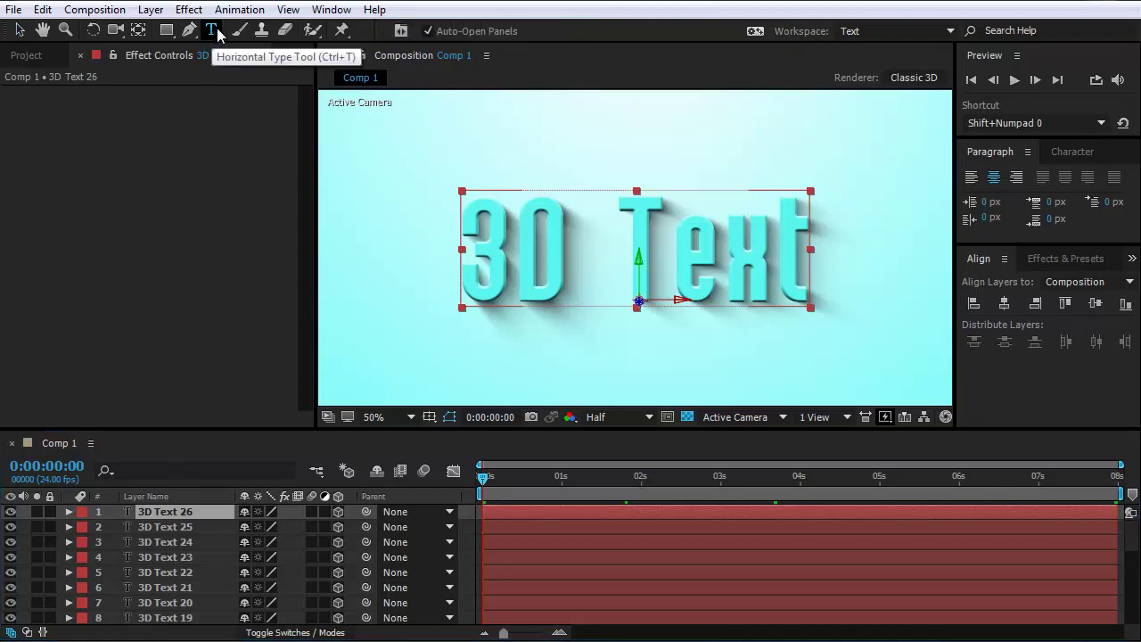
{"action": "left_click", "coordinate": [1075, 156]}
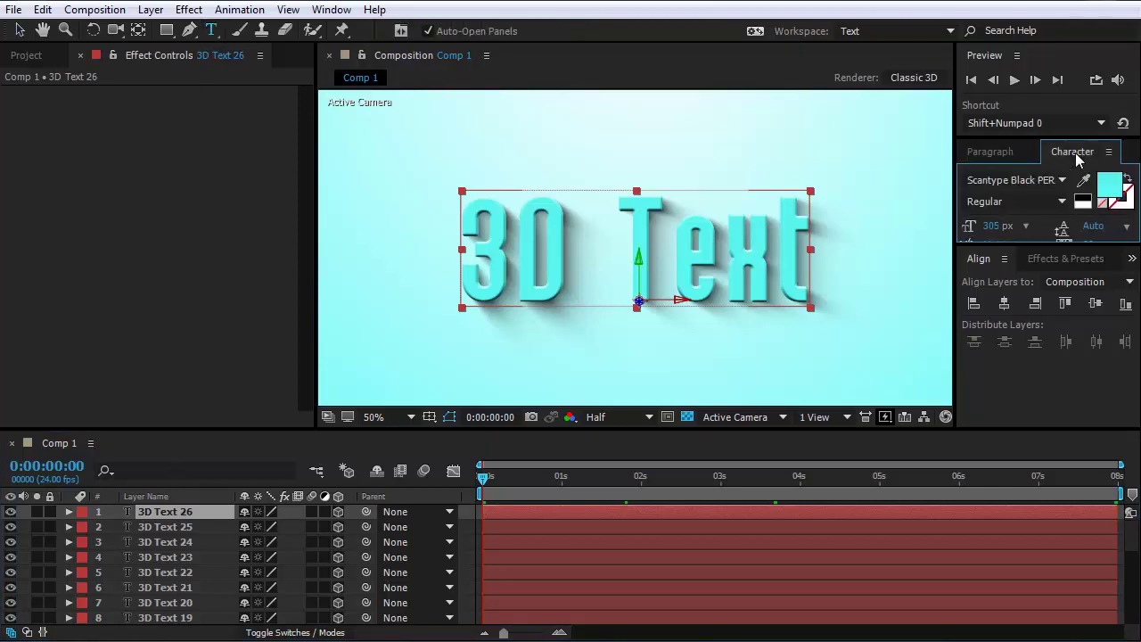
{"action": "left_click", "coordinate": [1114, 196]}
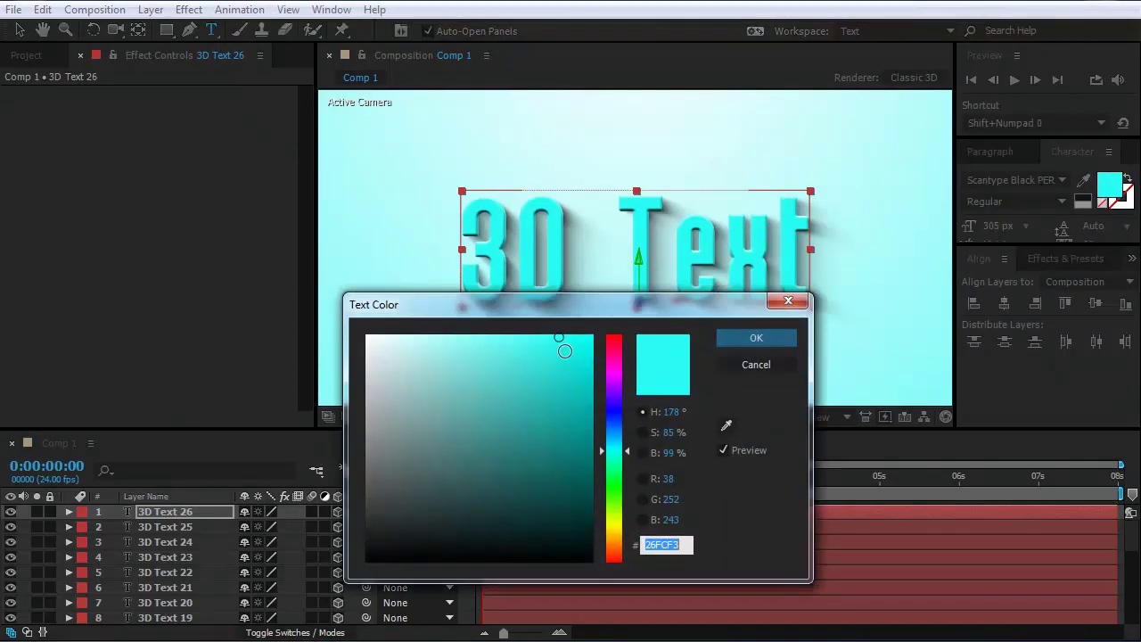
{"action": "left_click_drag", "start_coordinate": [566, 350], "coordinate": [549, 344]}
{"action": "left_click", "coordinate": [758, 337]}
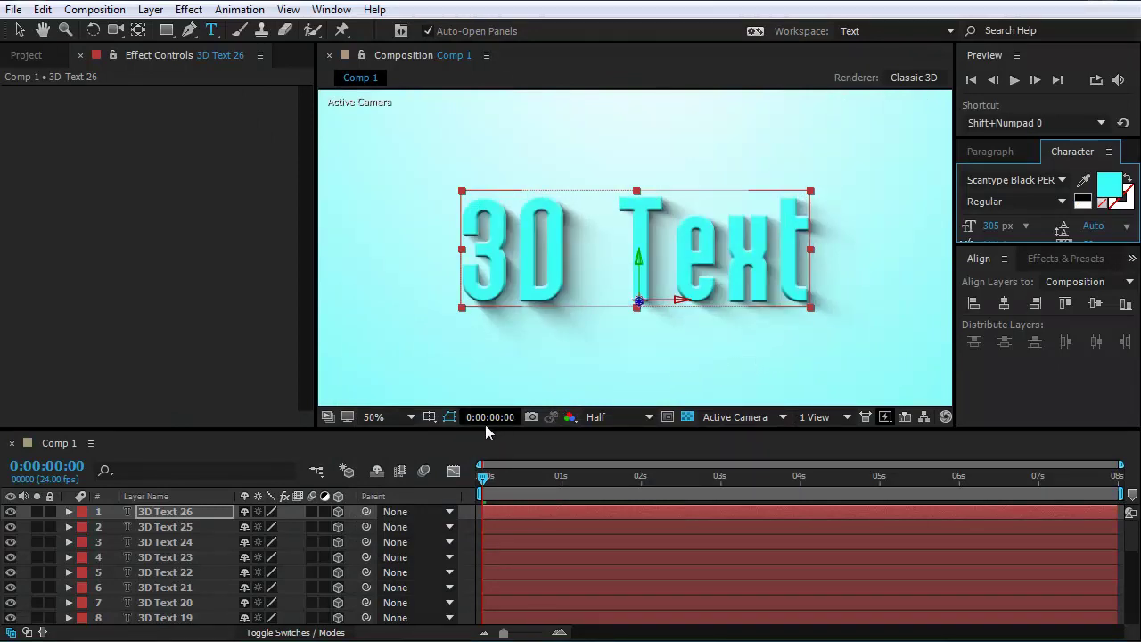
Step: Add a Two-Node Camera 1 with the 28mm preset to the top of Comp 1
{"action": "key", "text": "v"}
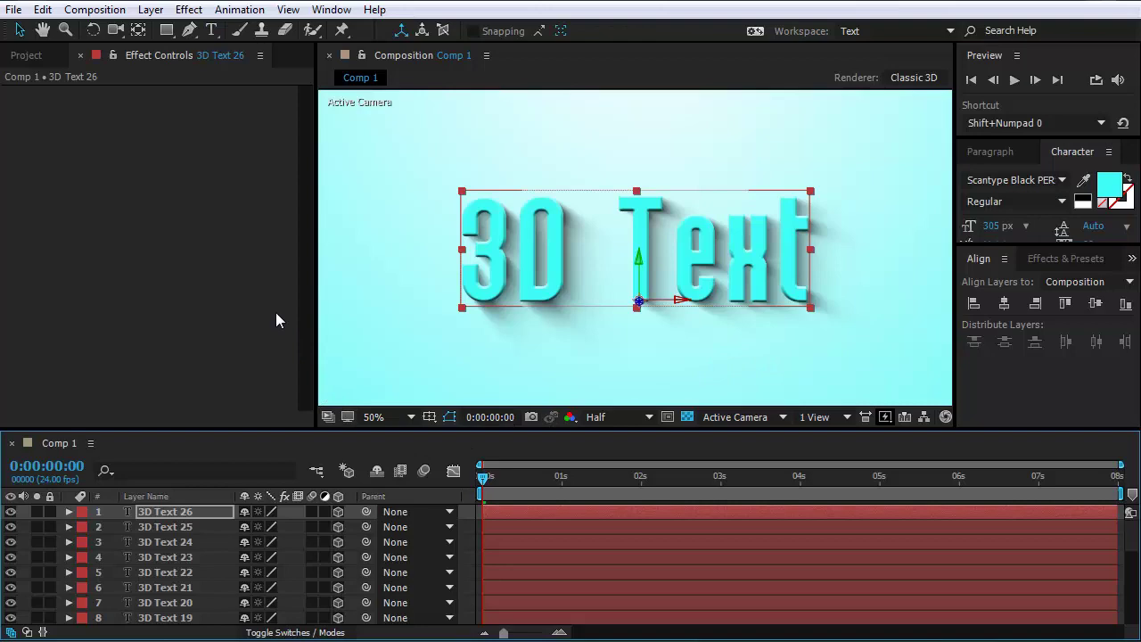
{"action": "left_click", "coordinate": [150, 9]}
{"action": "mouse_move", "coordinate": [173, 30]}
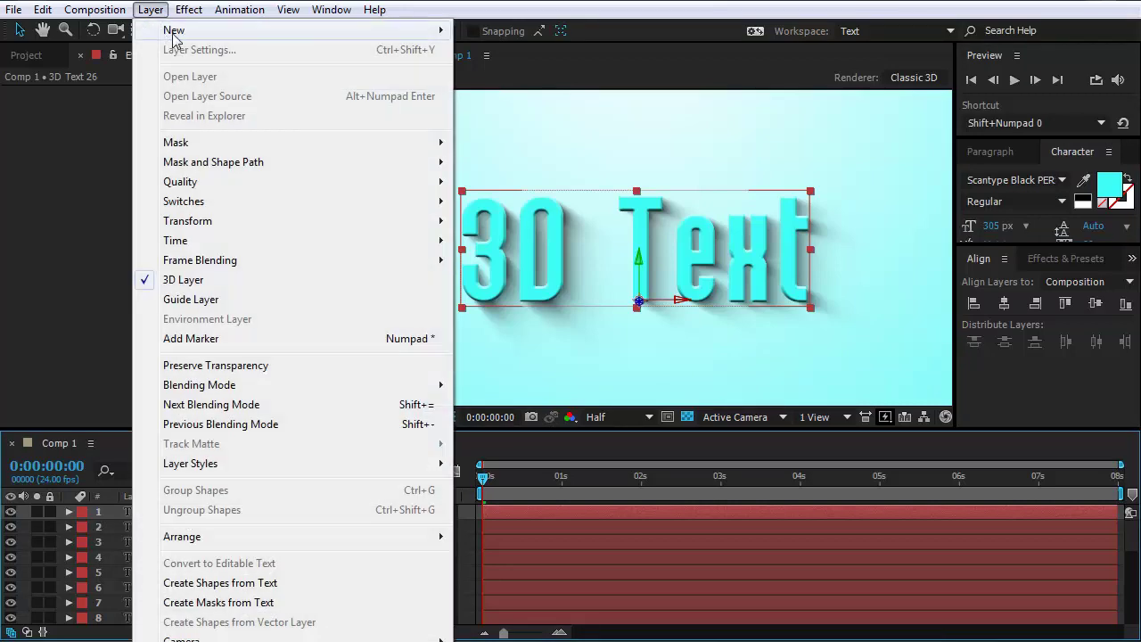
{"action": "left_click", "coordinate": [502, 89]}
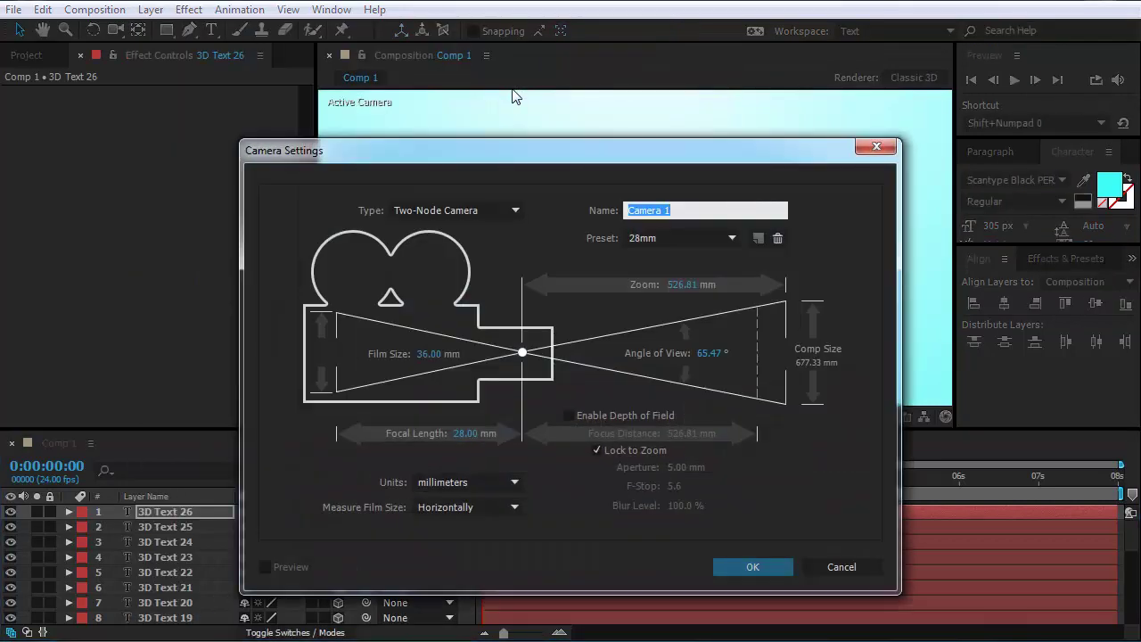
{"action": "left_click", "coordinate": [765, 570]}
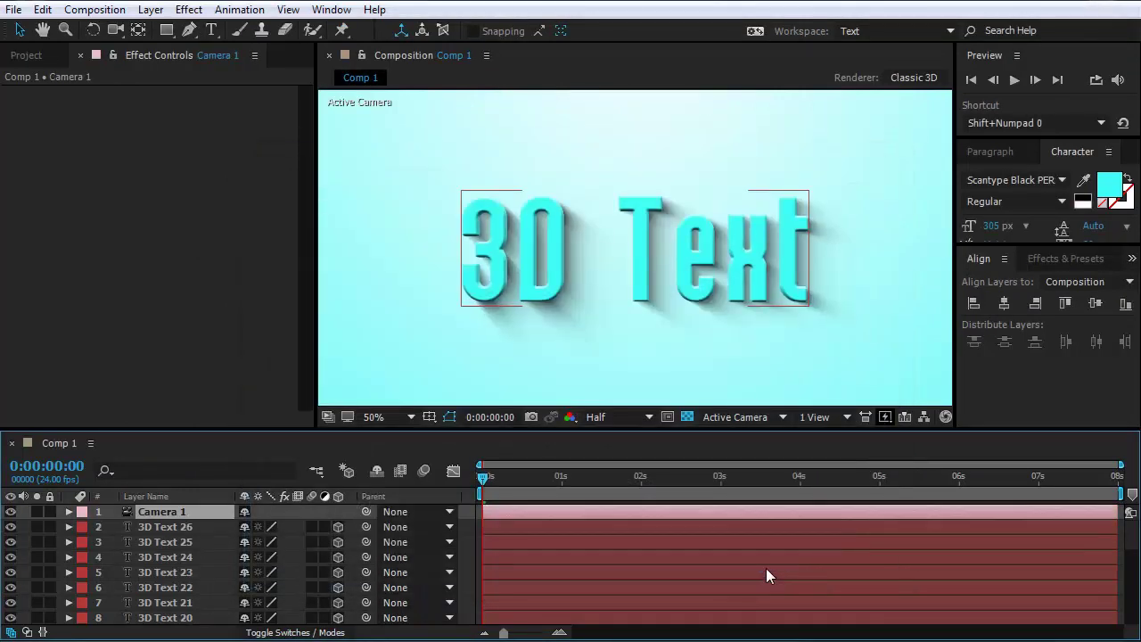
Step: Fit the viewer up to 100% and orbit Camera 1 to an angled view of the scene
{"action": "left_click", "coordinate": [401, 417]}
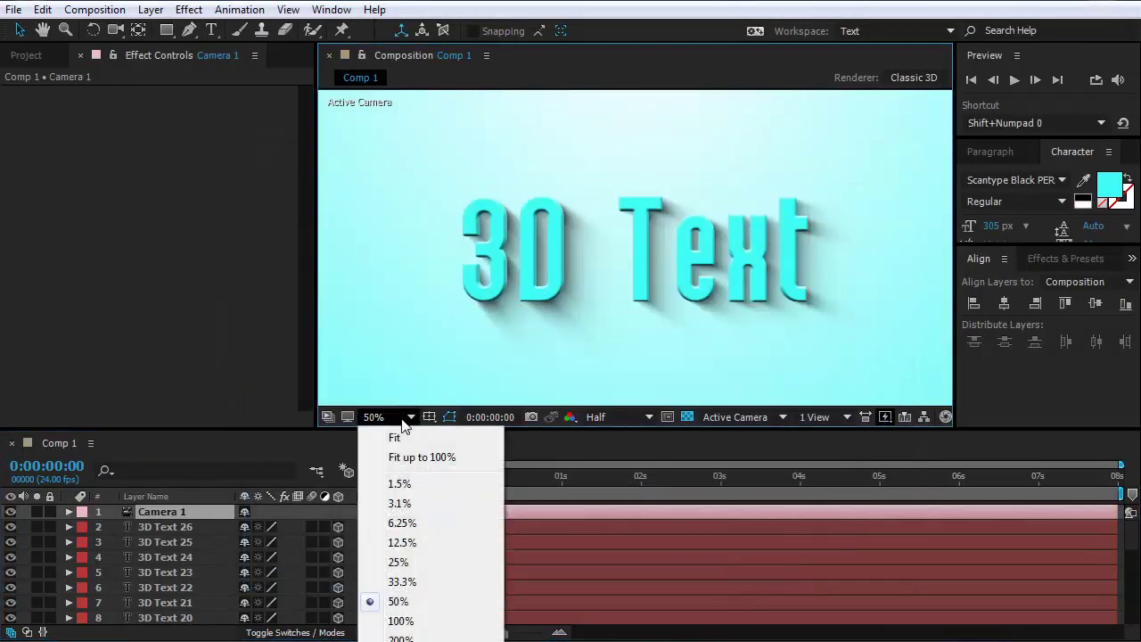
{"action": "left_click", "coordinate": [413, 458]}
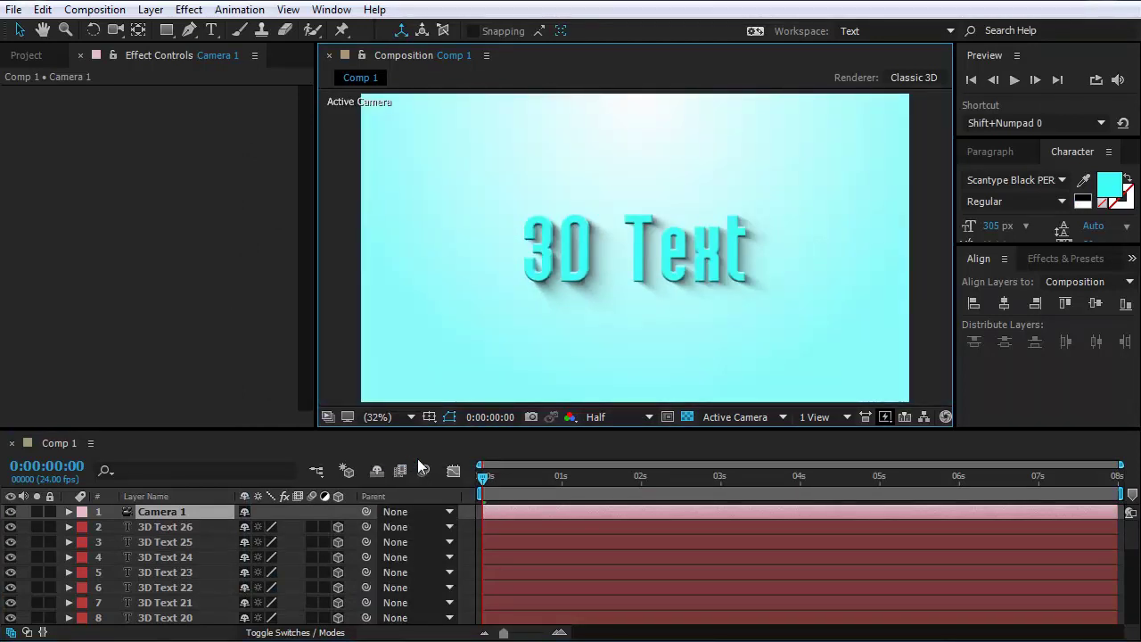
{"action": "key", "text": "c"}
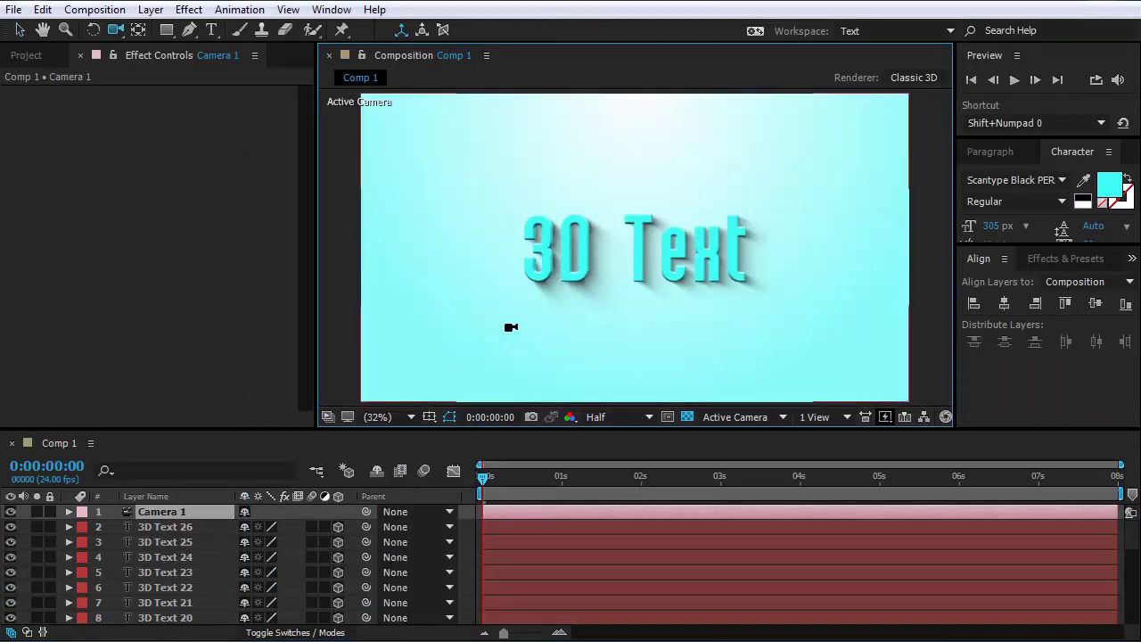
{"action": "mouse_move", "coordinate": [574, 278]}
{"action": "left_mouse_down"}
{"action": "mouse_move", "coordinate": [611, 280]}
{"action": "mouse_move", "coordinate": [615, 301]}
{"action": "left_mouse_up"}
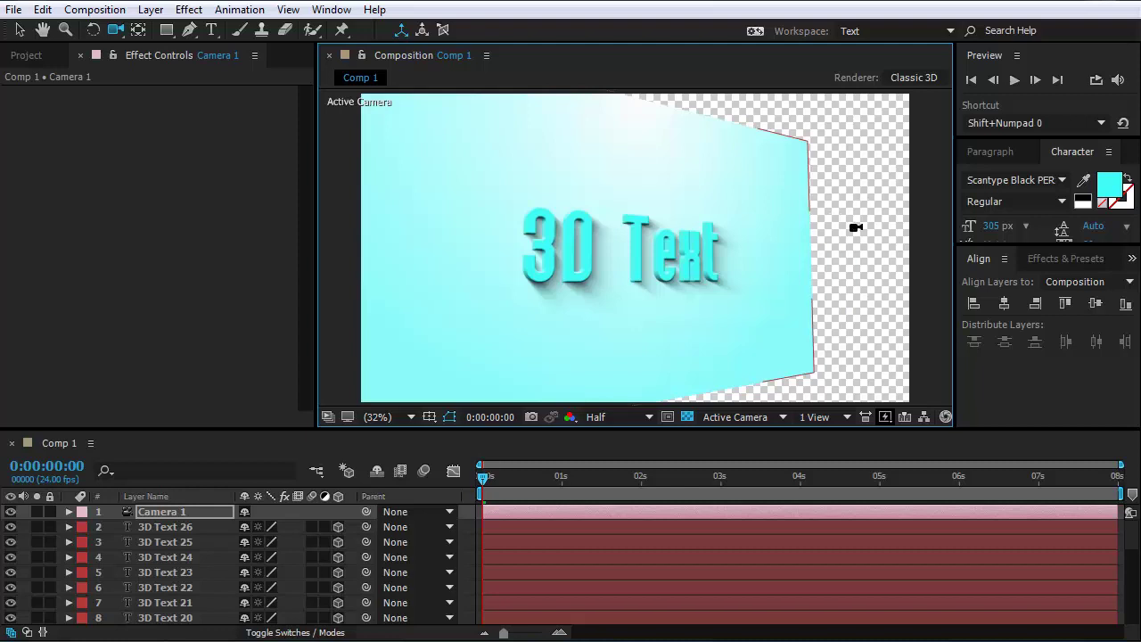
{"action": "key", "text": "v"}
{"action": "scroll", "coordinate": [1135, 557], "scroll_direction": "down", "scroll_amount": 3}
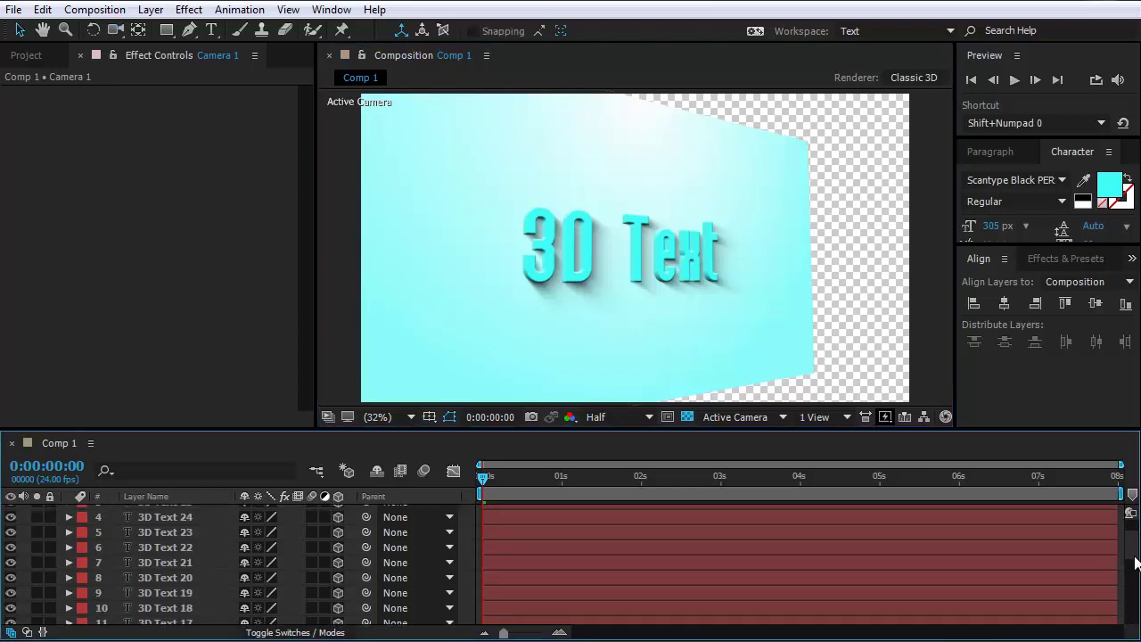
{"action": "scroll", "coordinate": [1135, 557], "scroll_direction": "down", "scroll_amount": 7}
Step: Apply Motion Tile to BG with output width 200 and output height 150, then collapse it
{"action": "left_click", "coordinate": [148, 617]}
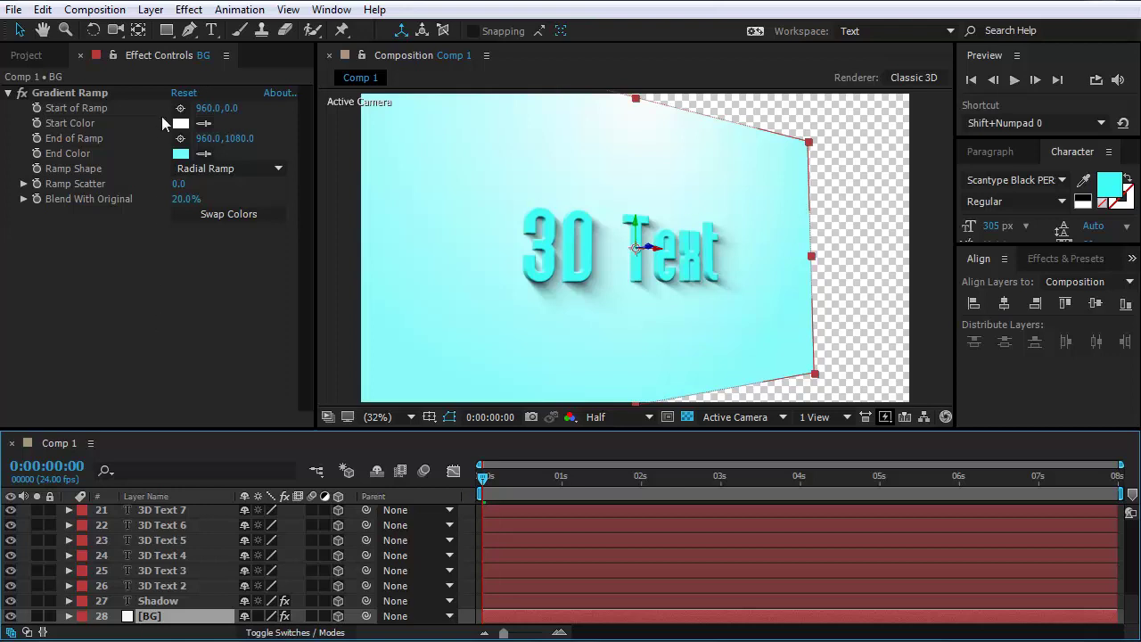
{"action": "left_click", "coordinate": [189, 11]}
{"action": "mouse_move", "coordinate": [214, 390]}
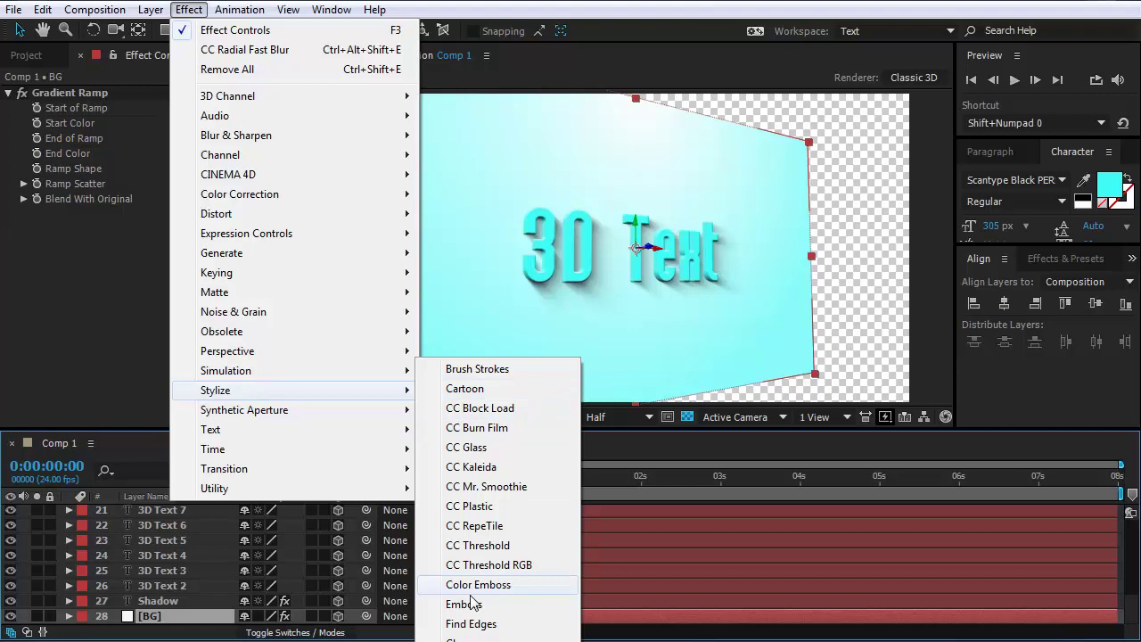
{"action": "left_click", "coordinate": [423, 626]}
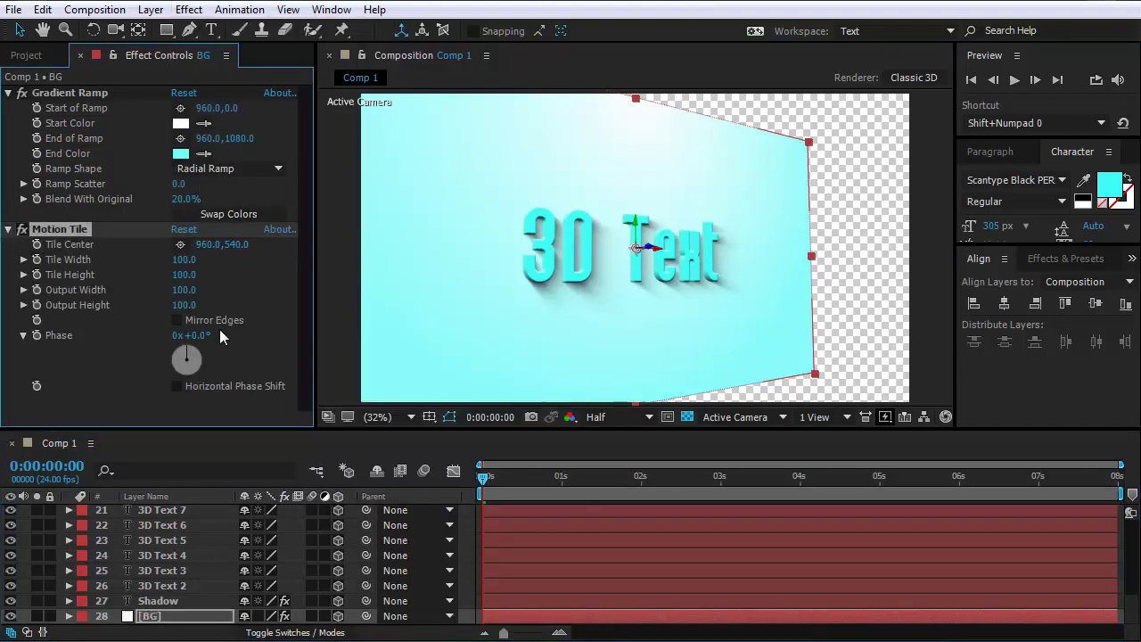
{"action": "left_click", "coordinate": [184, 290]}
{"action": "type", "text": "200"}
{"action": "key", "text": "Return"}
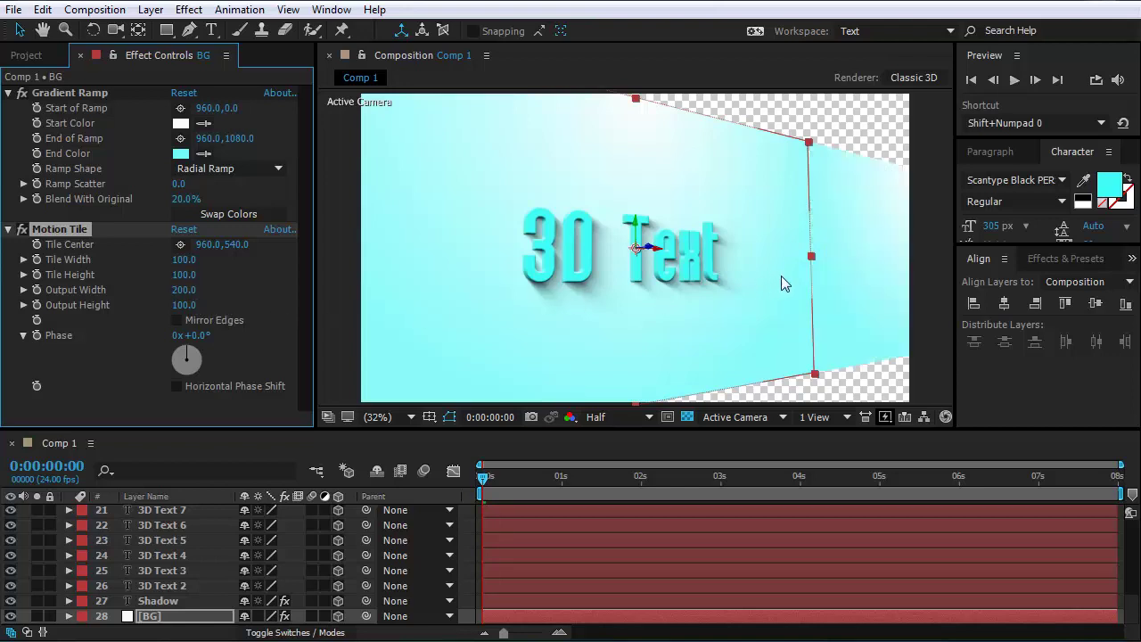
{"action": "left_click", "coordinate": [184, 304]}
{"action": "type", "text": "150"}
{"action": "key", "text": "Return"}
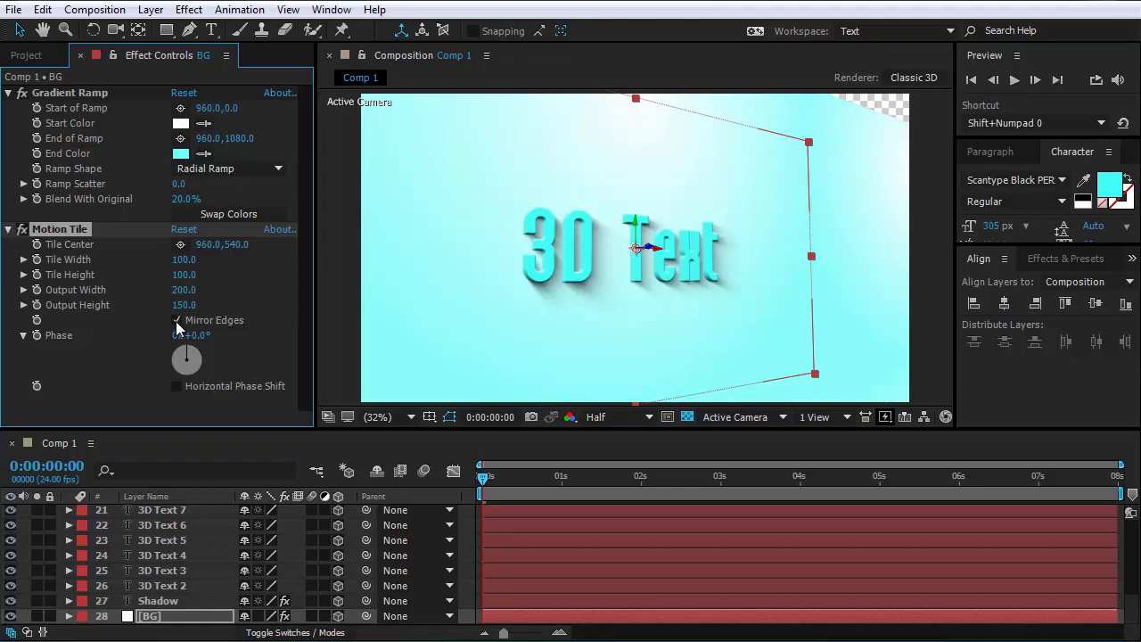
{"action": "left_click", "coordinate": [8, 230]}
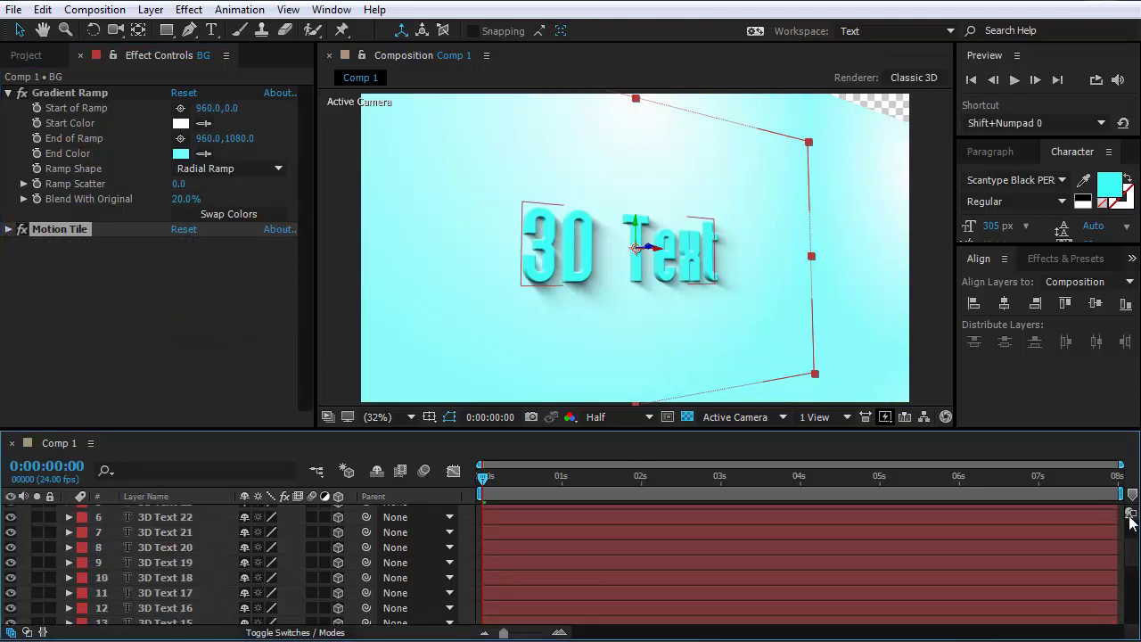
Step: Orbit Camera 1 head-on, dolly closer to the 3D Text, then orbit to a slight angle
{"action": "scroll", "coordinate": [1128, 535], "scroll_direction": "up", "scroll_amount": 10}
{"action": "left_click", "coordinate": [169, 512]}
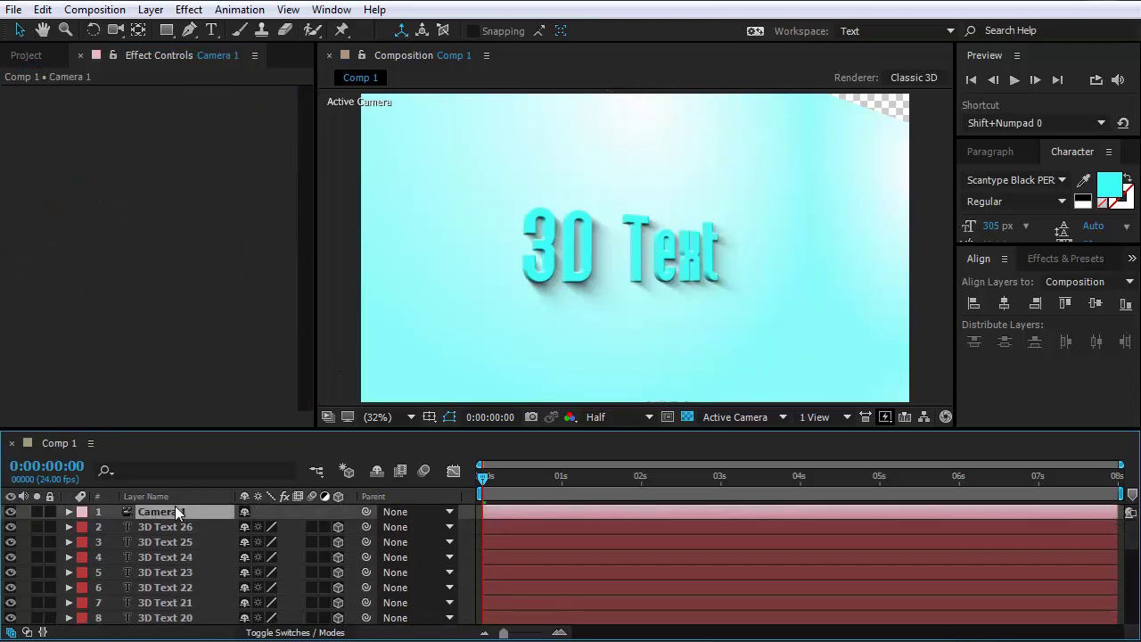
{"action": "key", "text": "c"}
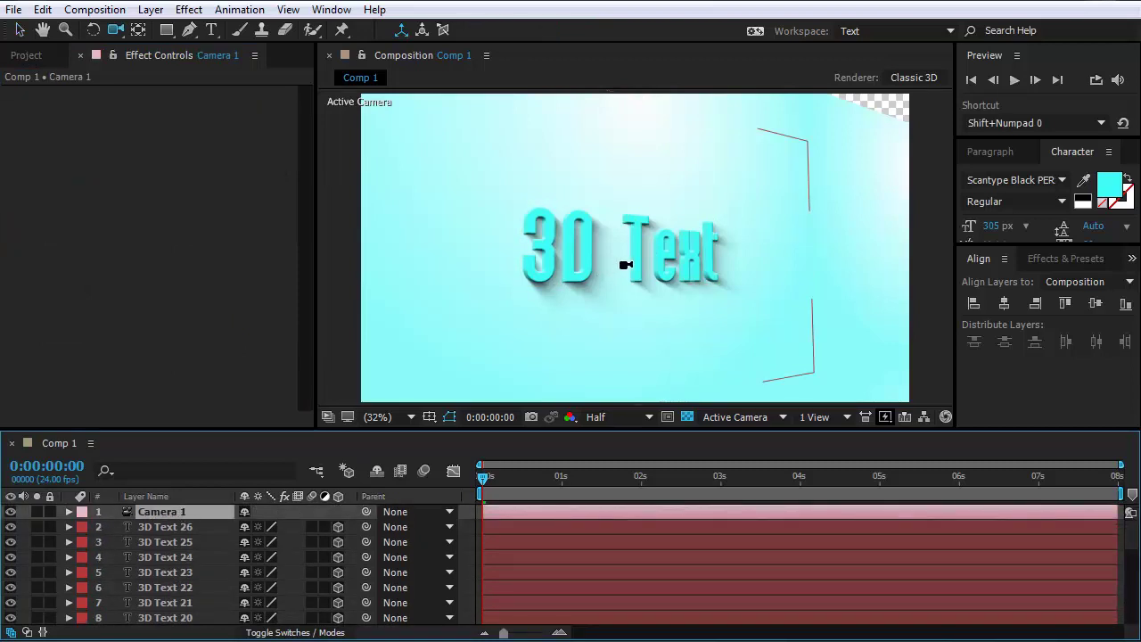
{"action": "left_click_drag", "start_coordinate": [603, 279], "coordinate": [604, 195]}
{"action": "key", "text": "c"}
{"action": "scroll", "coordinate": [604, 196], "scroll_direction": "up", "scroll_amount": 3}
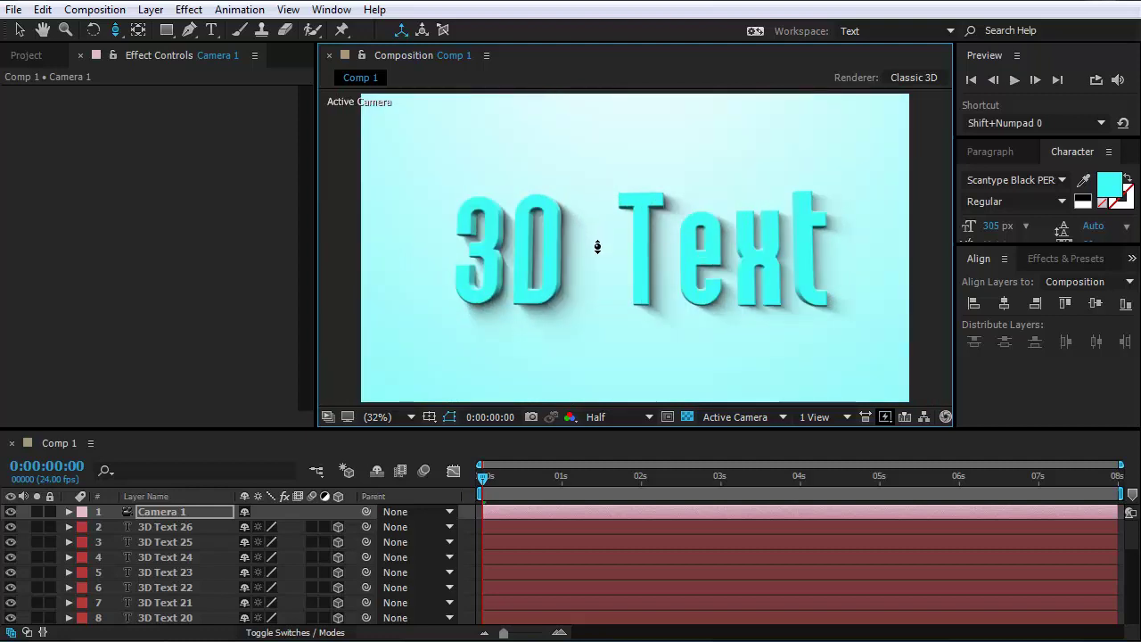
{"action": "key", "text": "c"}
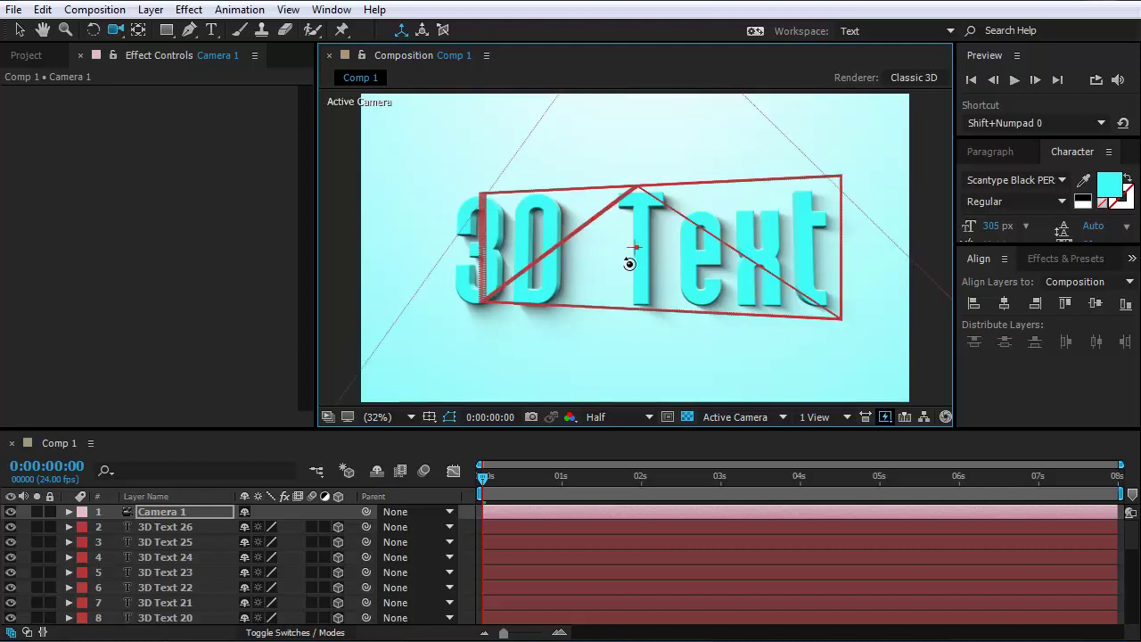
{"action": "left_click_drag", "start_coordinate": [643, 260], "coordinate": [616, 268]}
{"action": "key", "text": "ctrl+z"}
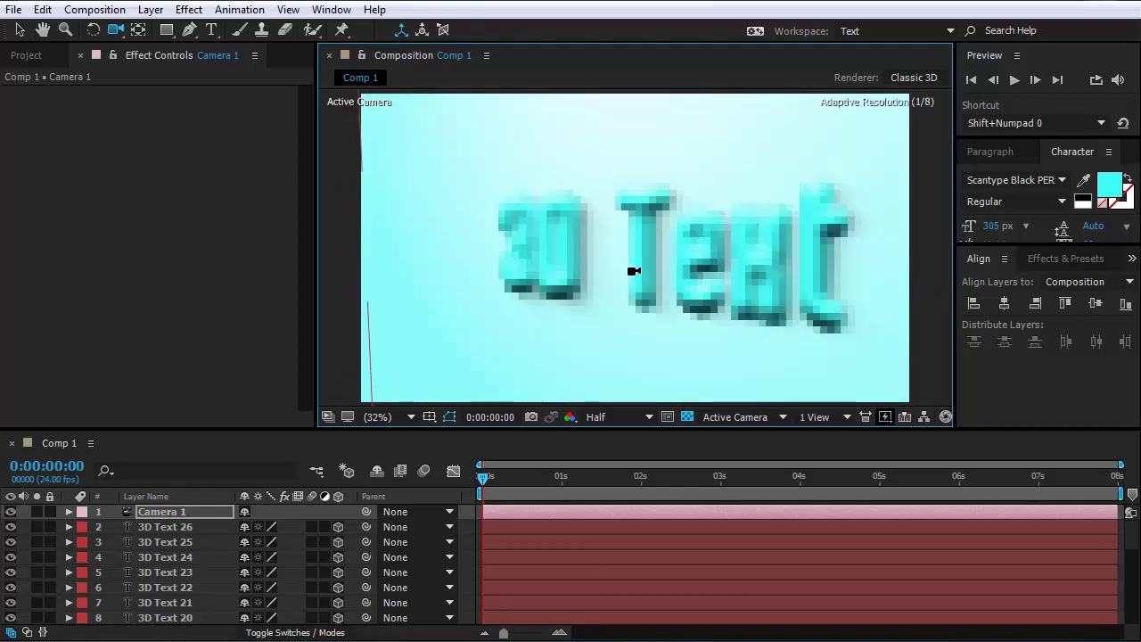
{"action": "left_click_drag", "start_coordinate": [629, 272], "coordinate": [631, 270]}
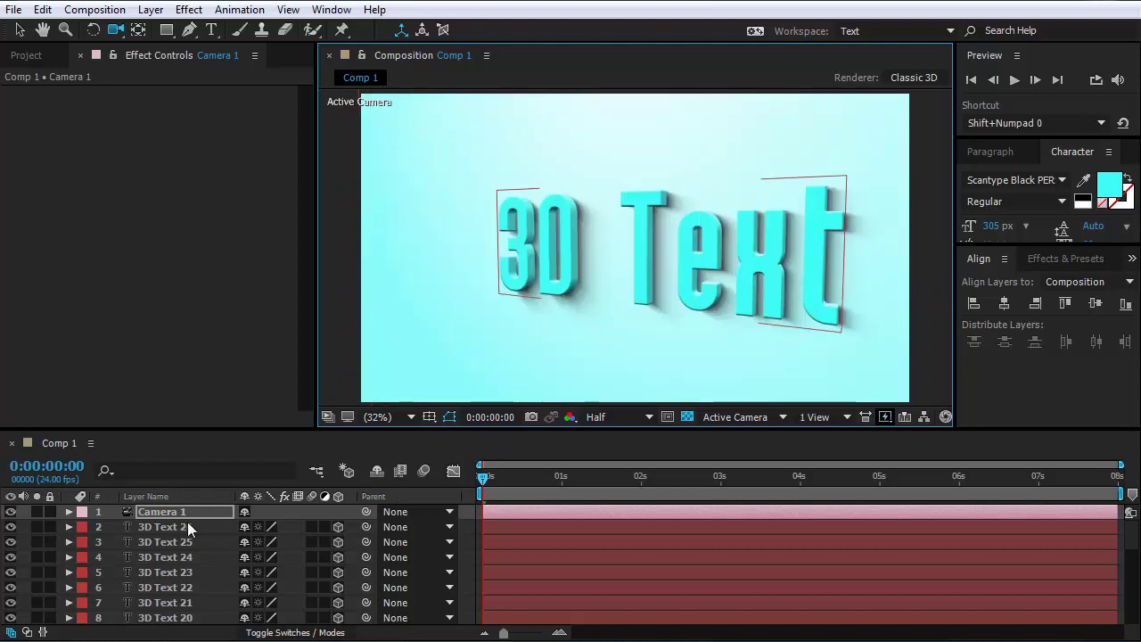
{"action": "left_click", "coordinate": [165, 514]}
Step: Set starting keyframes for Camera 1's Position and Point of Interest
{"action": "key", "text": "p"}
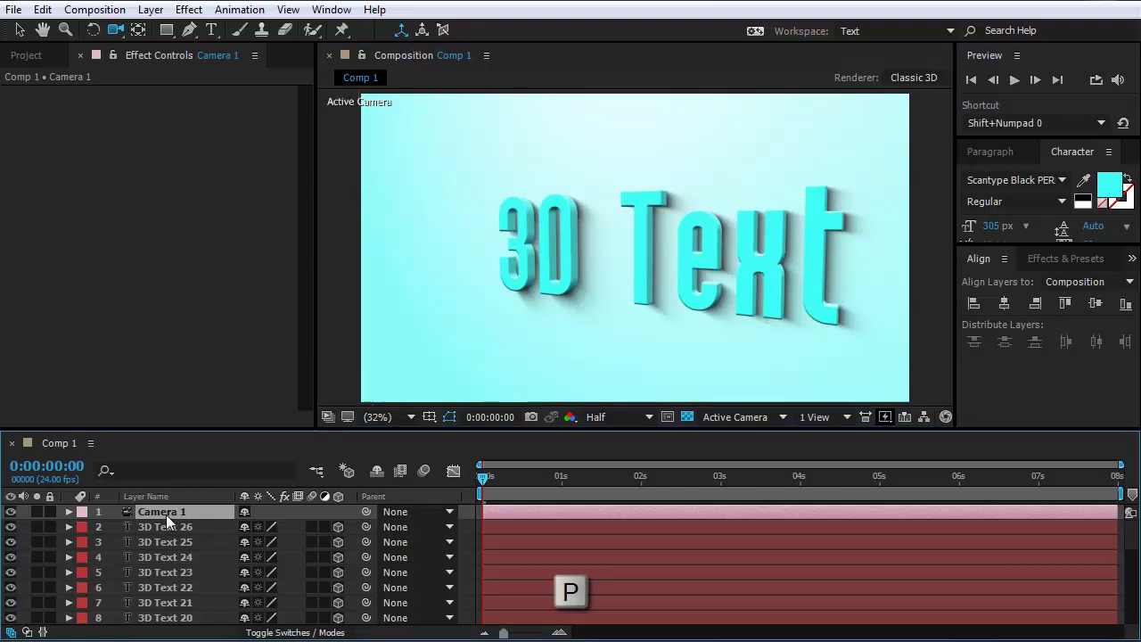
{"action": "key", "text": "shift+a"}
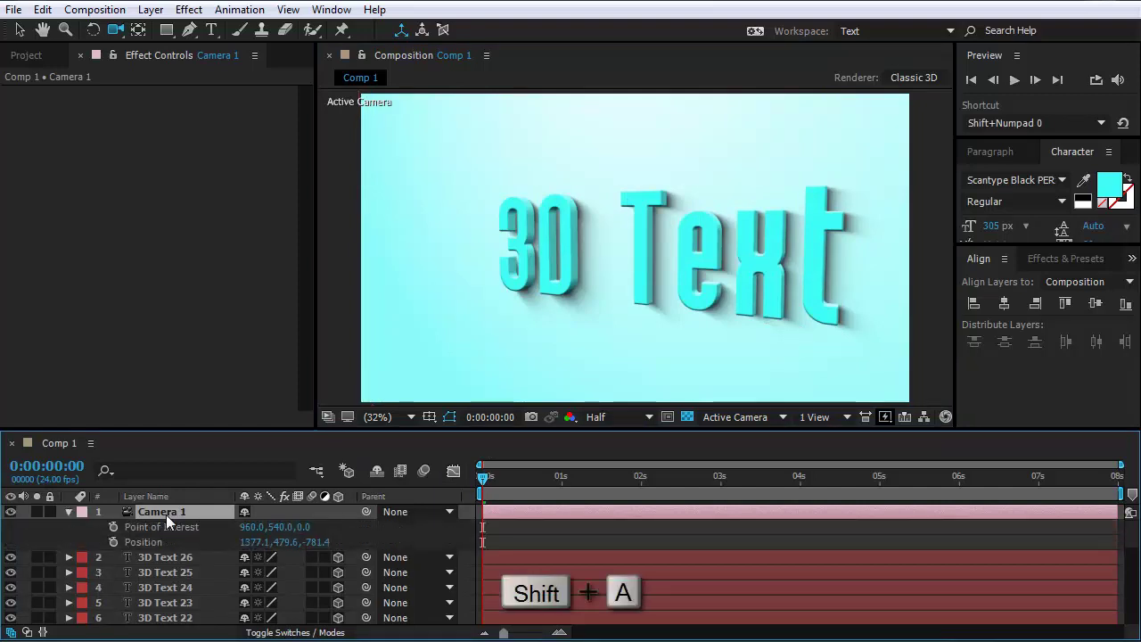
{"action": "left_click", "coordinate": [111, 527]}
{"action": "left_click", "coordinate": [113, 541]}
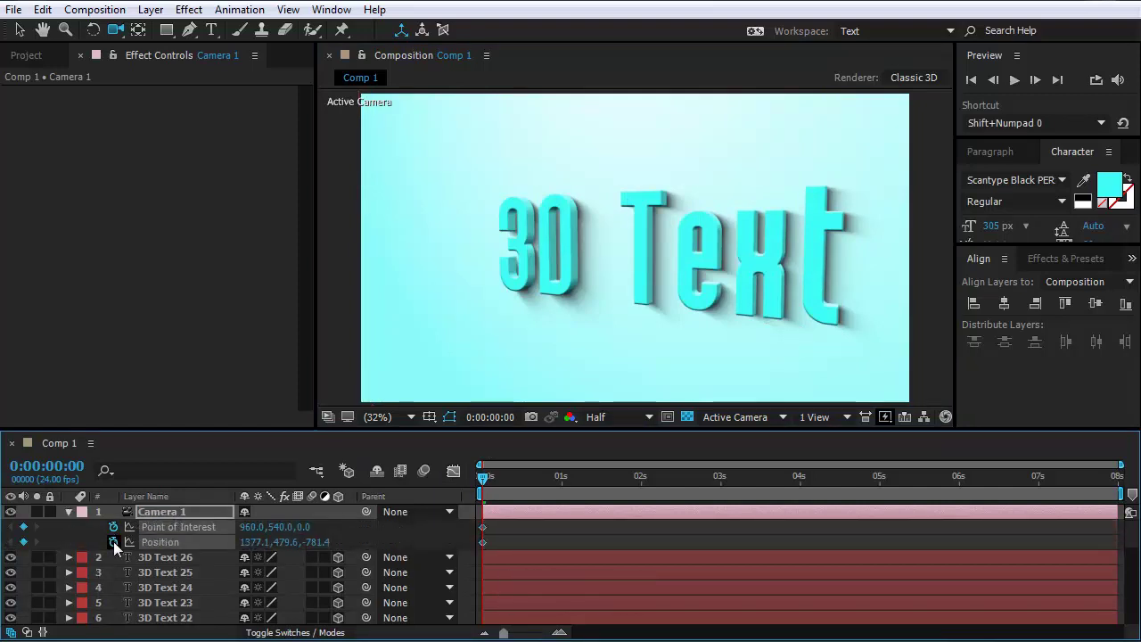
Step: At 5 seconds, orbit Camera 1 to an angled side view of the 3D Text
{"action": "left_click_drag", "start_coordinate": [638, 475], "coordinate": [881, 496]}
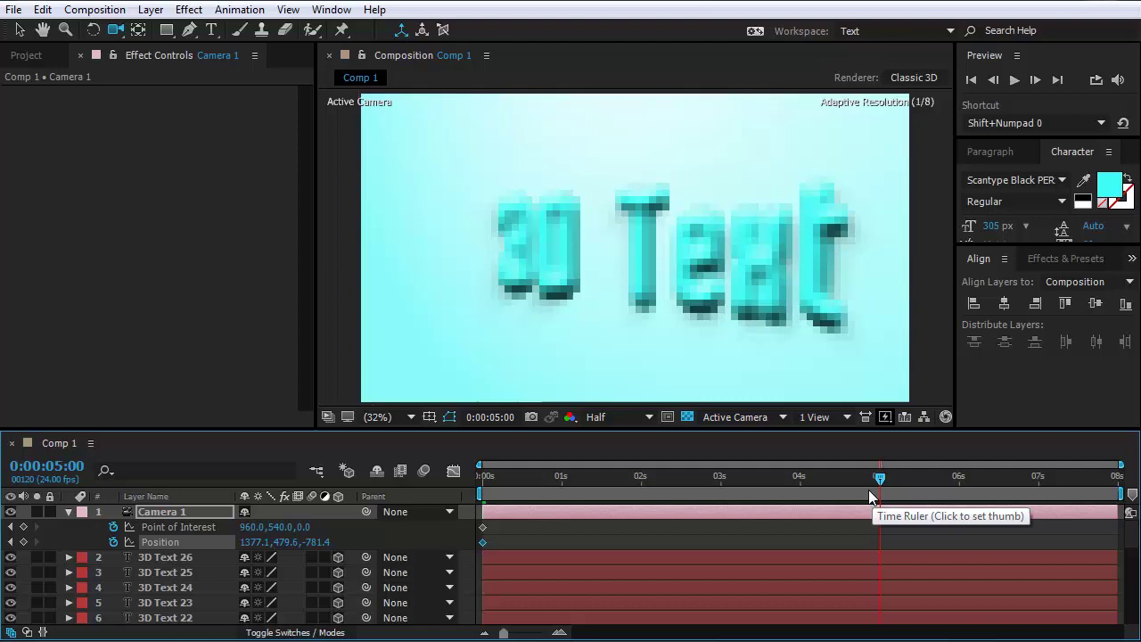
{"action": "mouse_move", "coordinate": [603, 298]}
{"action": "left_mouse_down"}
{"action": "mouse_move", "coordinate": [669, 288]}
{"action": "mouse_move", "coordinate": [676, 300]}
{"action": "left_mouse_up"}
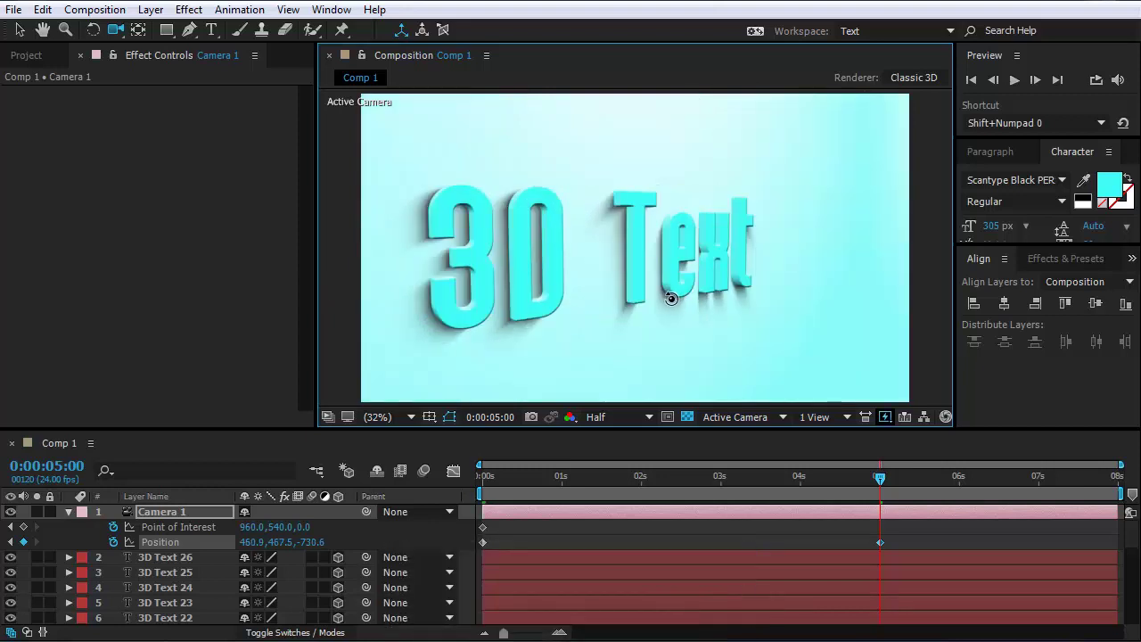
{"action": "left_click_drag", "start_coordinate": [671, 297], "coordinate": [656, 296]}
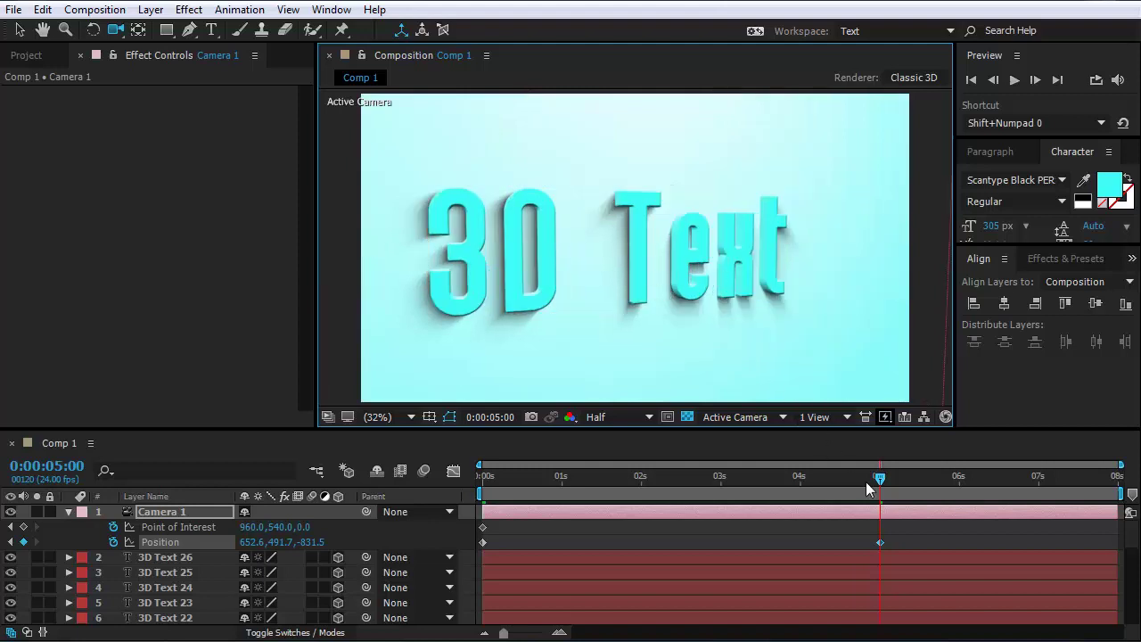
{"action": "left_click_drag", "start_coordinate": [881, 479], "coordinate": [1024, 490]}
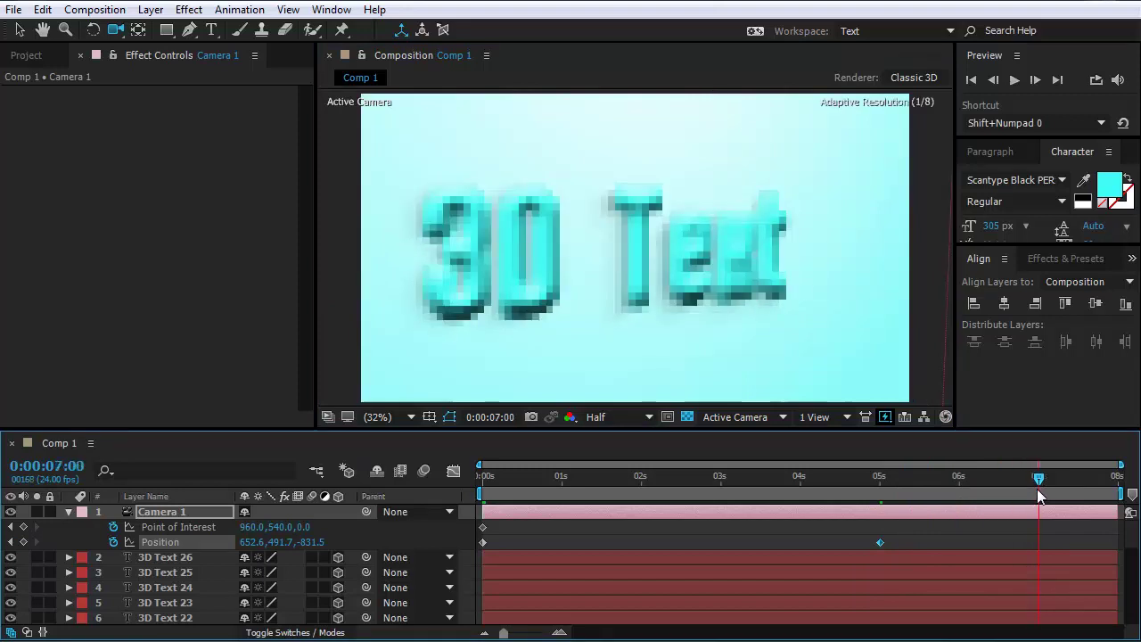
Step: At 7 seconds, reposition Camera 1 to face the text head-on, pulled back slightly
{"action": "mouse_move", "coordinate": [674, 302]}
{"action": "left_mouse_down"}
{"action": "mouse_move", "coordinate": [644, 288]}
{"action": "mouse_move", "coordinate": [649, 296]}
{"action": "left_mouse_up"}
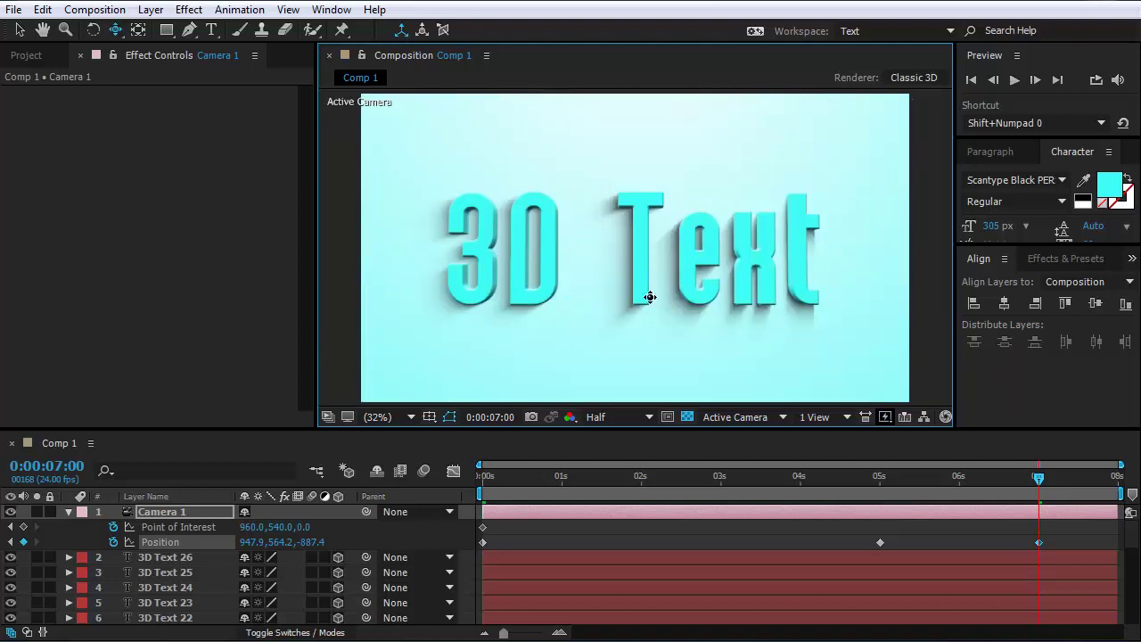
{"action": "left_click_drag", "start_coordinate": [654, 288], "coordinate": [652, 286]}
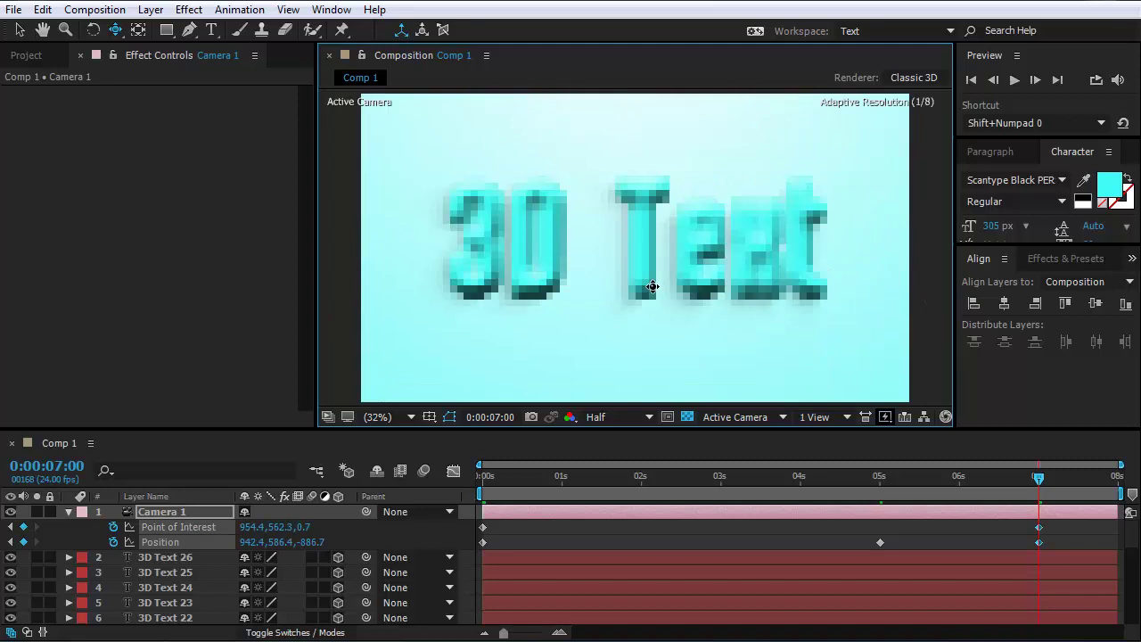
{"action": "key", "text": "ctrl+z"}
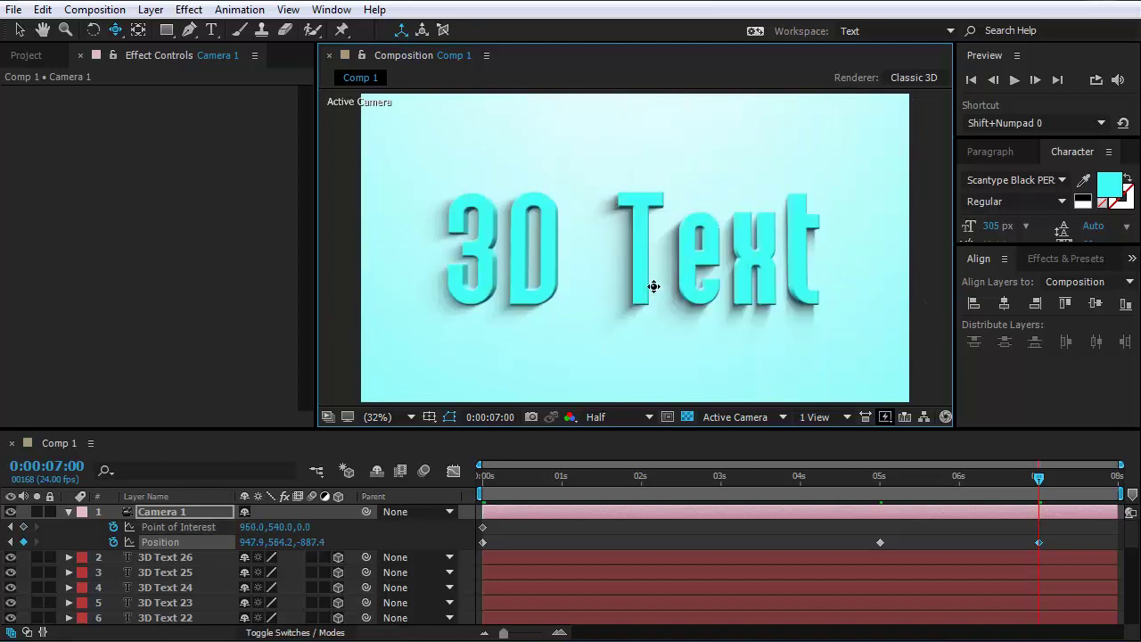
{"action": "key", "text": "c"}
{"action": "left_click_drag", "start_coordinate": [656, 286], "coordinate": [650, 322]}
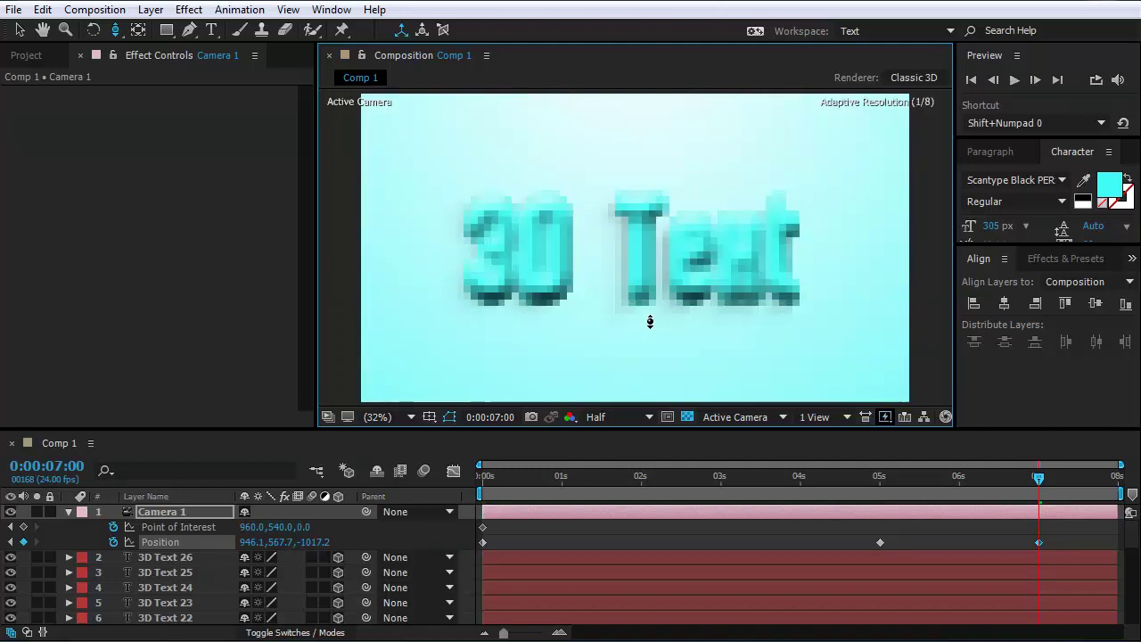
Step: At the comp end, pull the camera farther back and select all its keyframes
{"action": "left_click_drag", "start_coordinate": [1037, 482], "coordinate": [1114, 482]}
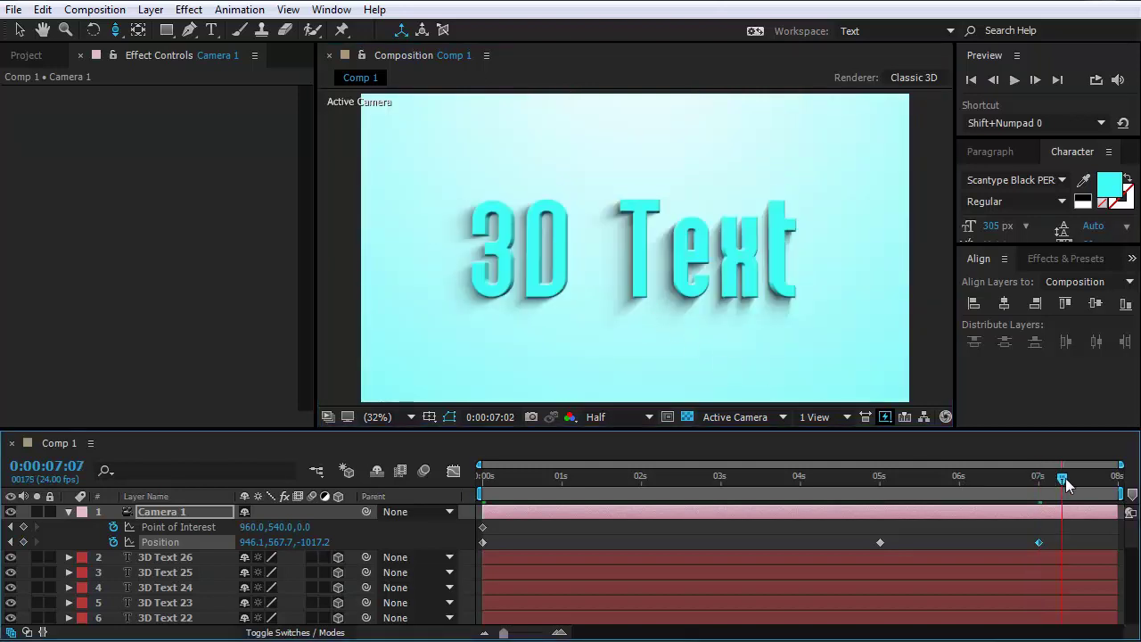
{"action": "left_click_drag", "start_coordinate": [648, 274], "coordinate": [650, 377]}
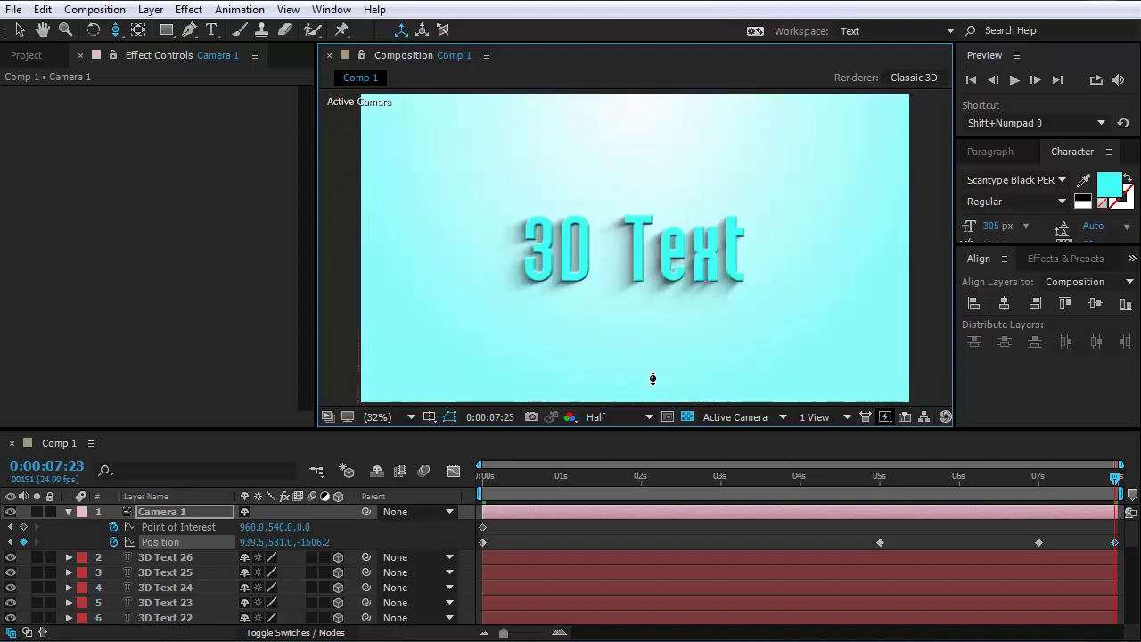
{"action": "key", "text": "v"}
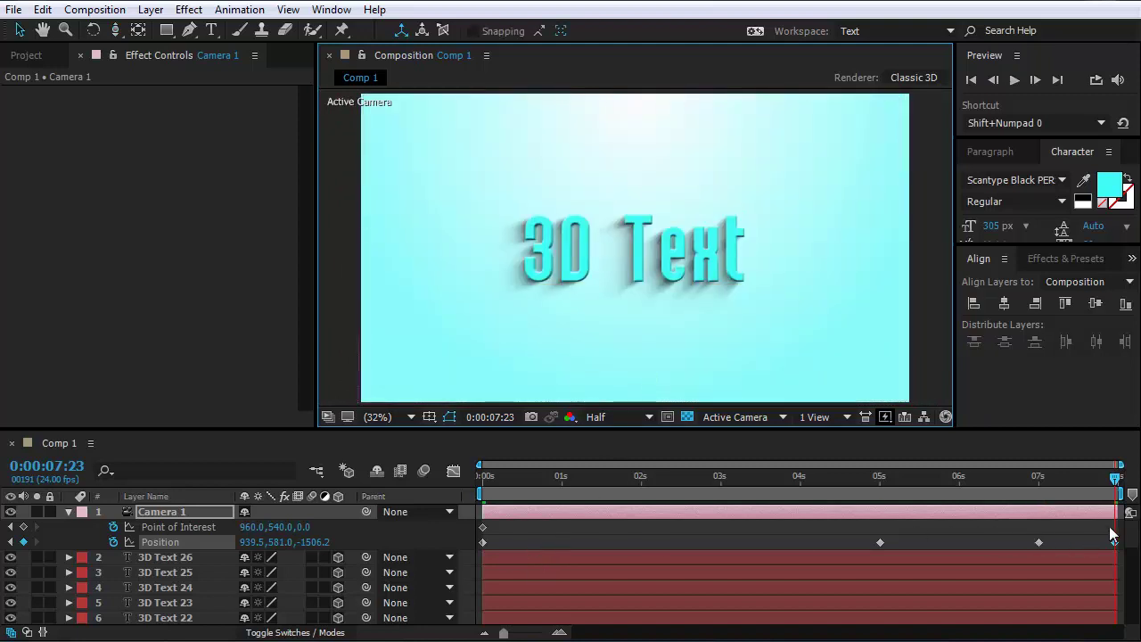
{"action": "mouse_move", "coordinate": [1117, 533]}
{"action": "left_mouse_down"}
{"action": "mouse_move", "coordinate": [486, 540]}
{"action": "mouse_move", "coordinate": [481, 551]}
{"action": "left_mouse_up"}
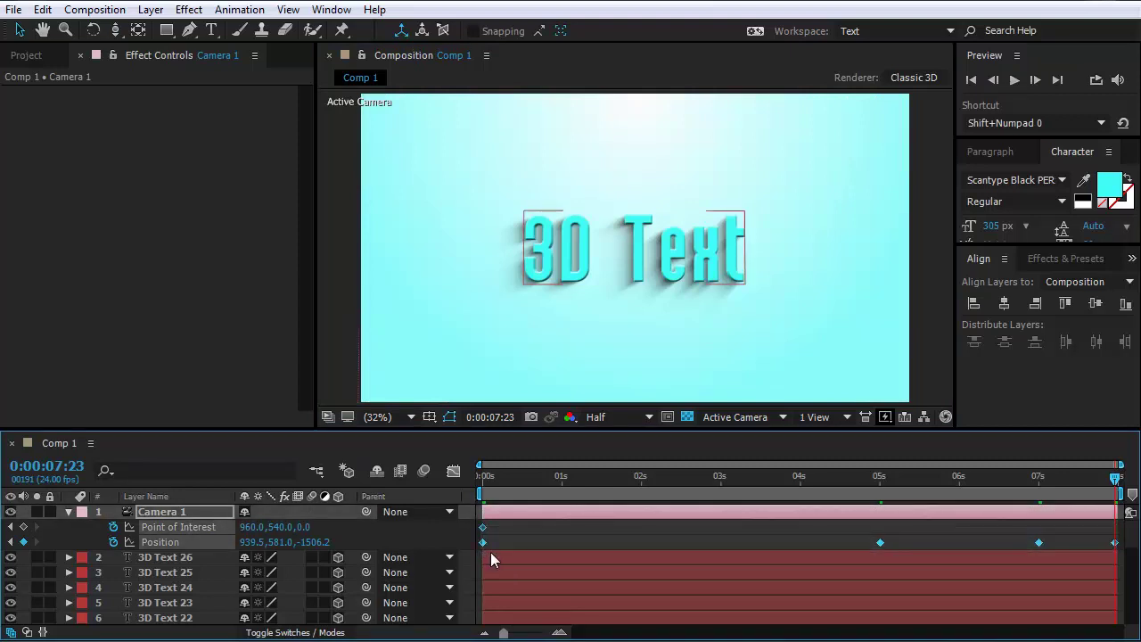
Step: Easy Ease the camera keyframes and lengthen the 0-second keyframe's influence in the speed graph
{"action": "key", "text": "F9"}
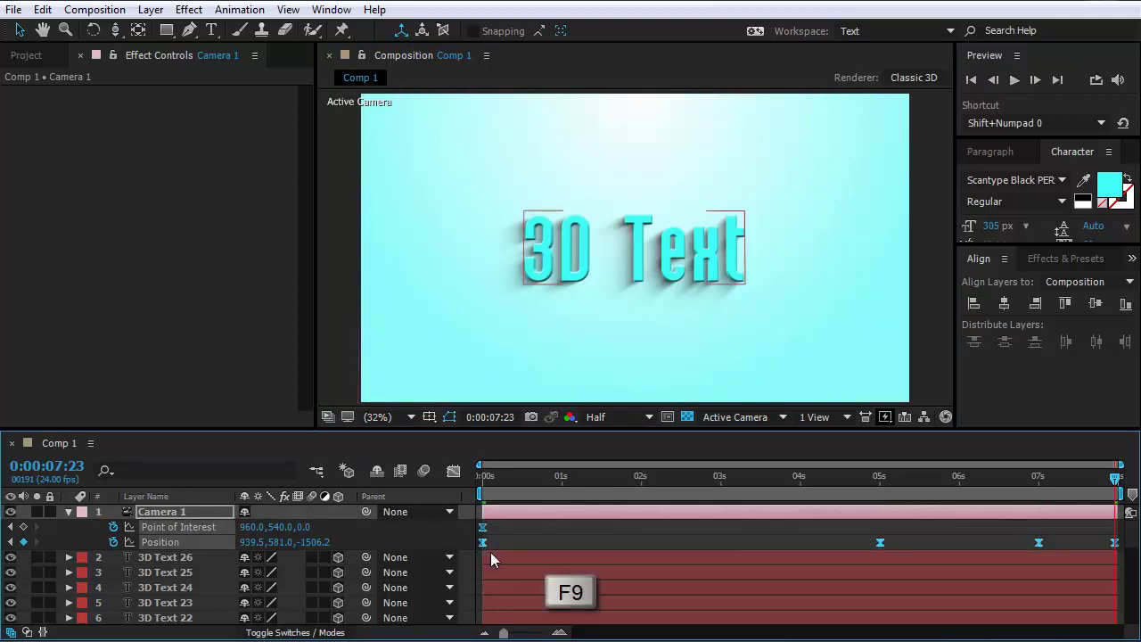
{"action": "left_click", "coordinate": [453, 470]}
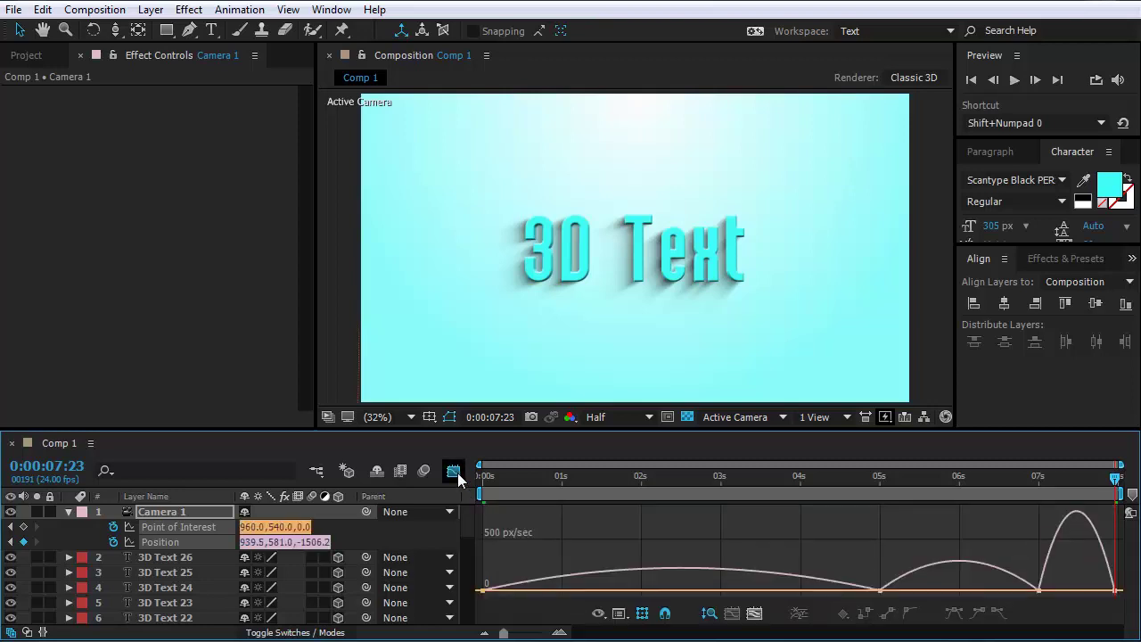
{"action": "left_click_drag", "start_coordinate": [492, 568], "coordinate": [481, 608]}
{"action": "left_click", "coordinate": [483, 584]}
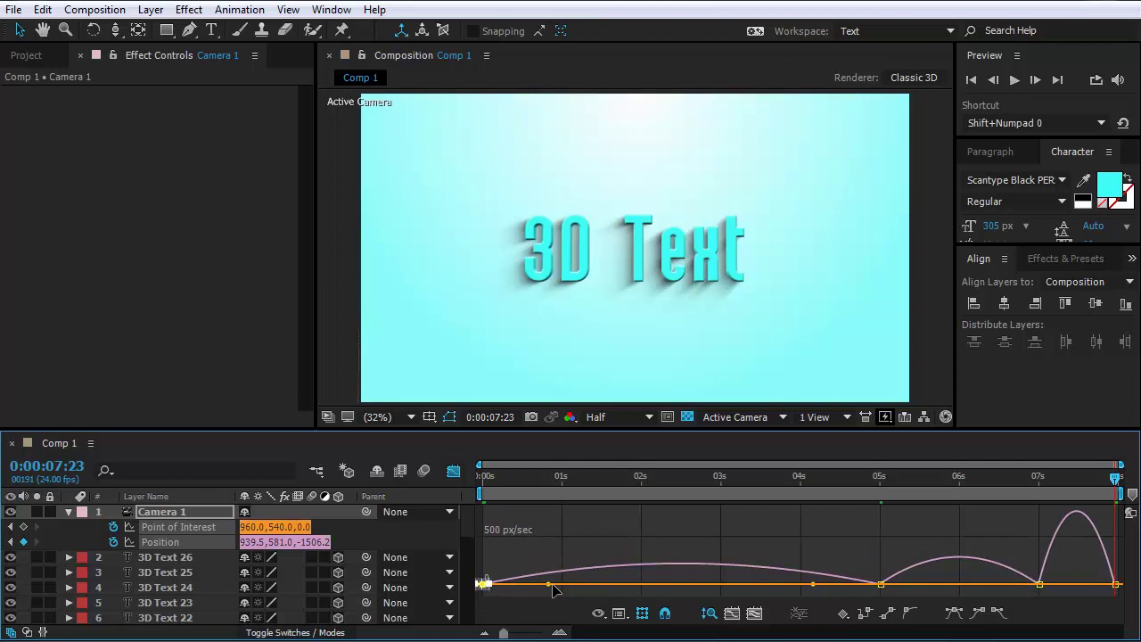
{"action": "left_click_drag", "start_coordinate": [550, 586], "coordinate": [617, 589]}
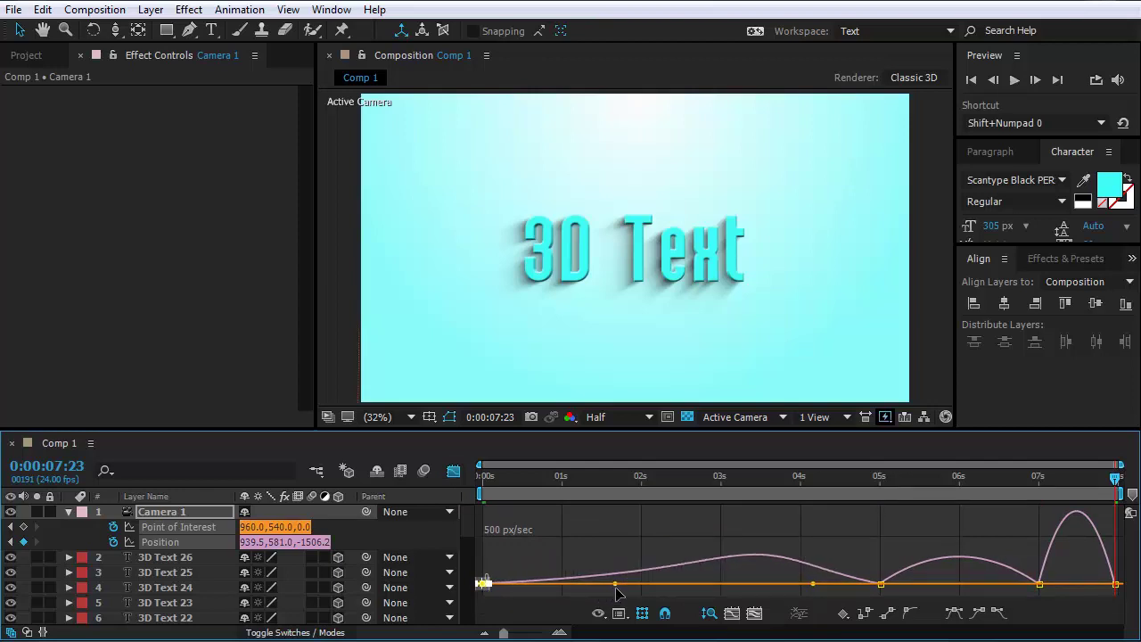
Step: Lengthen the easing influence of the 5-second and 7-second keyframes
{"action": "left_click", "coordinate": [881, 587]}
{"action": "left_click_drag", "start_coordinate": [909, 592], "coordinate": [951, 599]}
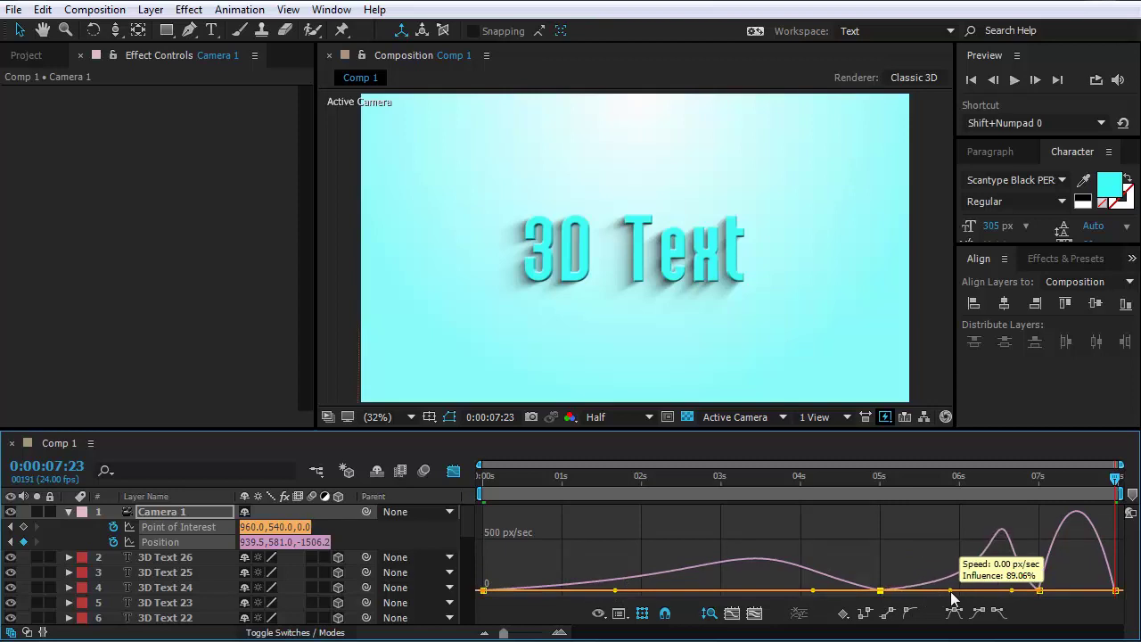
{"action": "left_click", "coordinate": [1039, 590]}
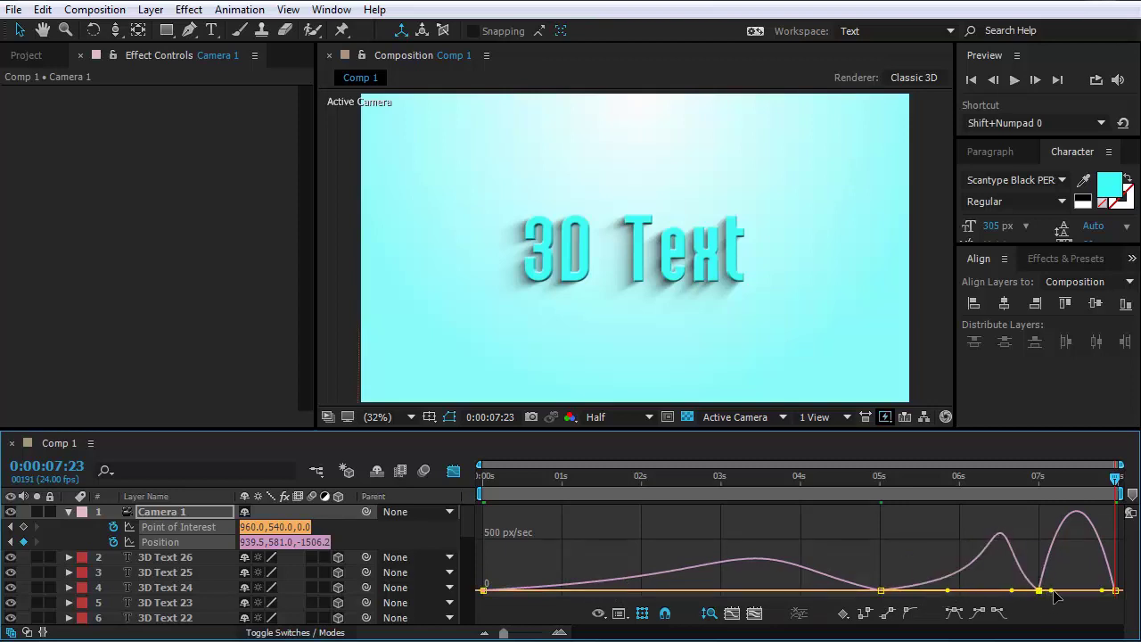
{"action": "left_click_drag", "start_coordinate": [1053, 592], "coordinate": [1096, 596]}
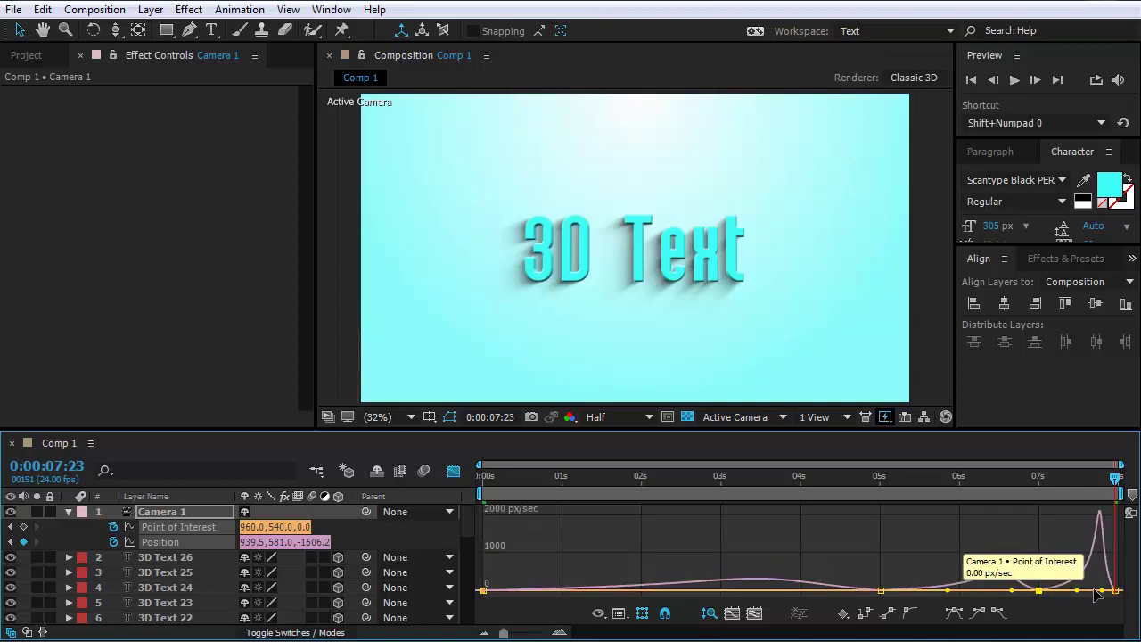
{"action": "left_click", "coordinate": [453, 472]}
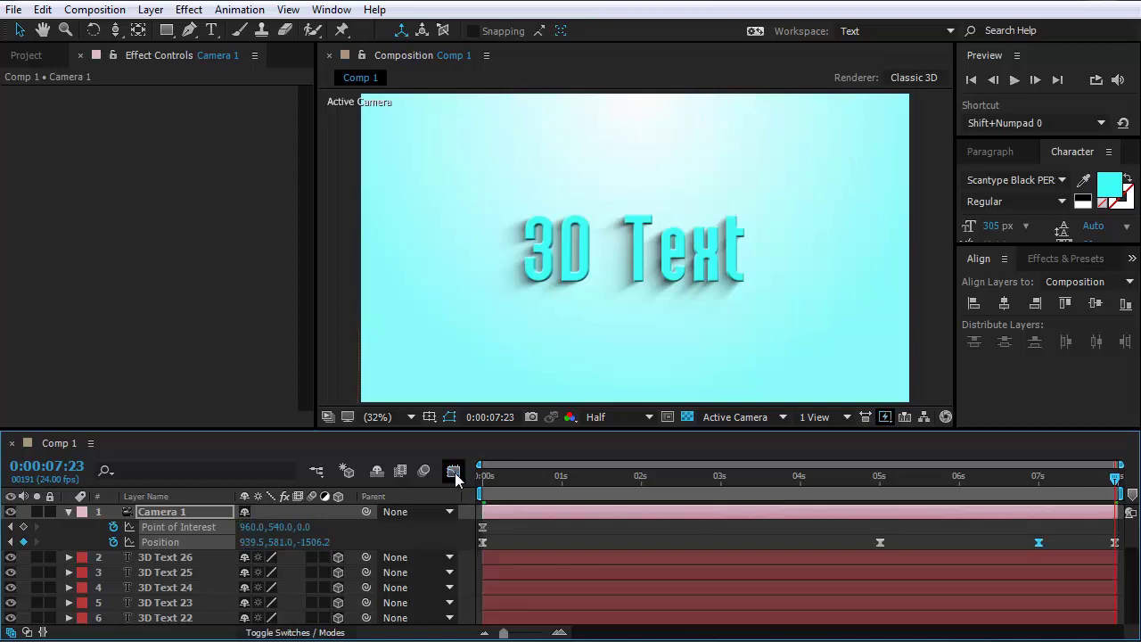
Step: Collapse Camera 1, make the Composition viewer taller and wider, and play the preview
{"action": "left_click", "coordinate": [68, 512]}
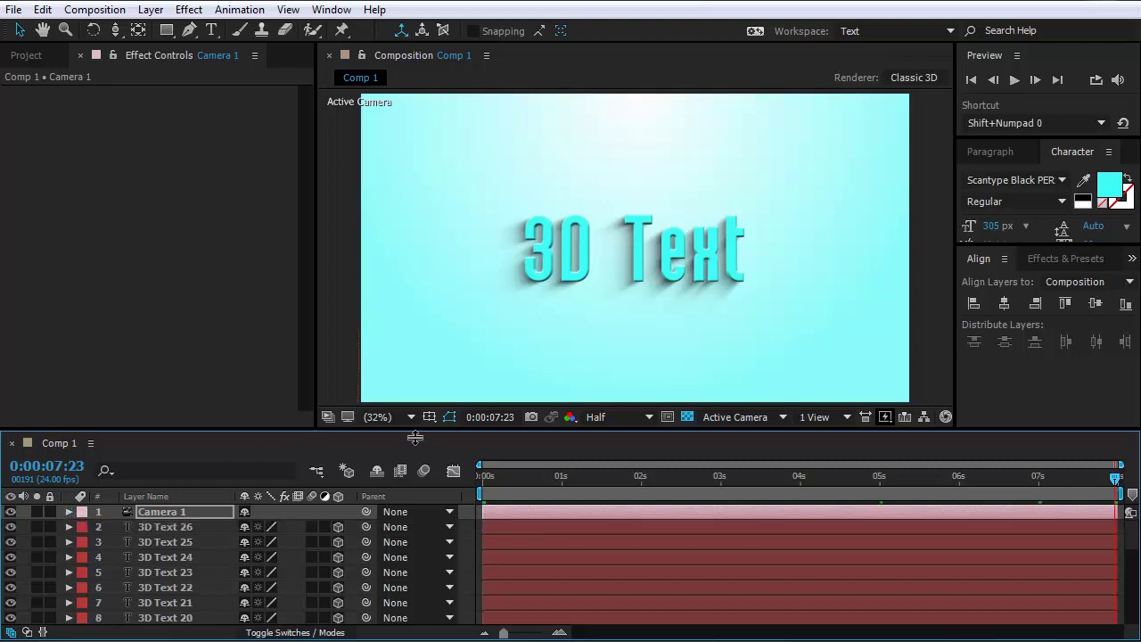
{"action": "left_click_drag", "start_coordinate": [415, 437], "coordinate": [414, 505]}
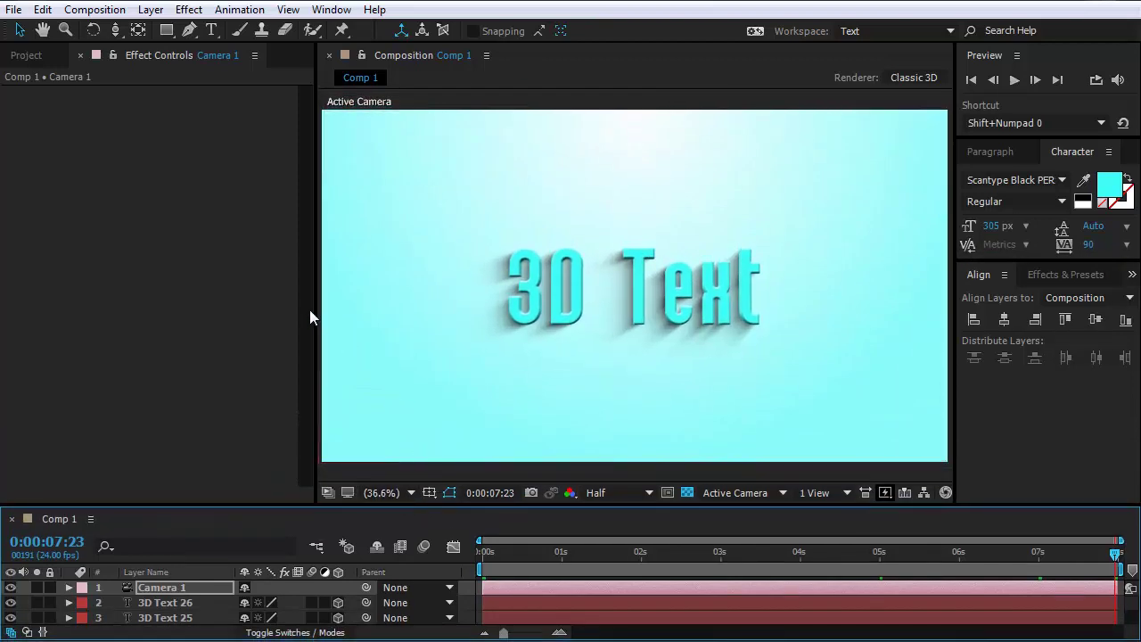
{"action": "left_click_drag", "start_coordinate": [323, 315], "coordinate": [291, 307]}
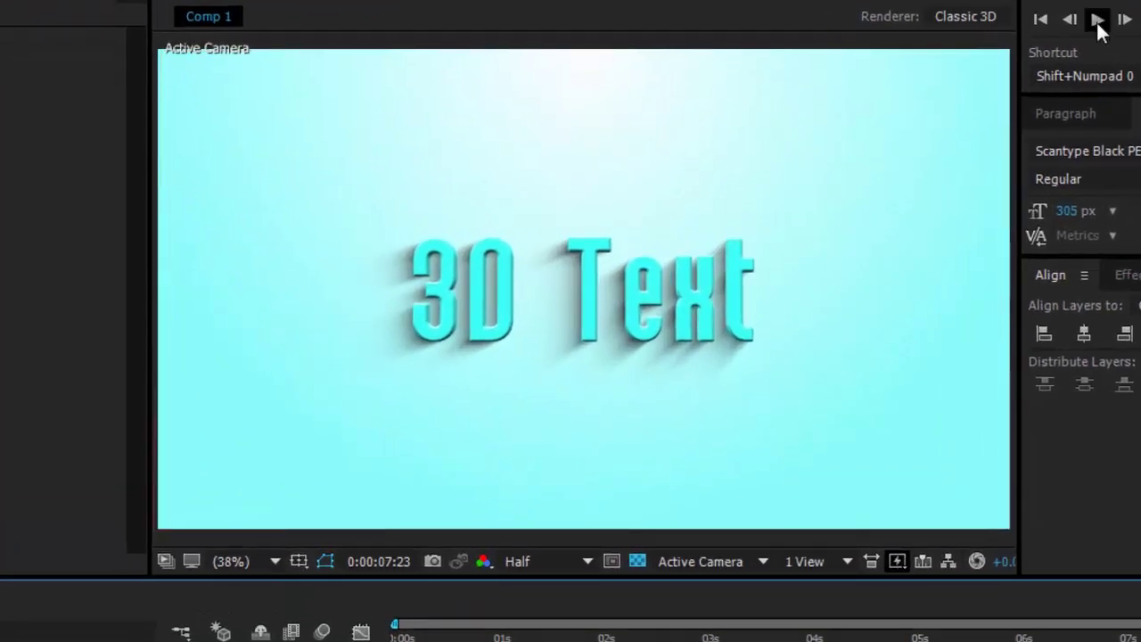
{"action": "left_click", "coordinate": [1097, 20]}
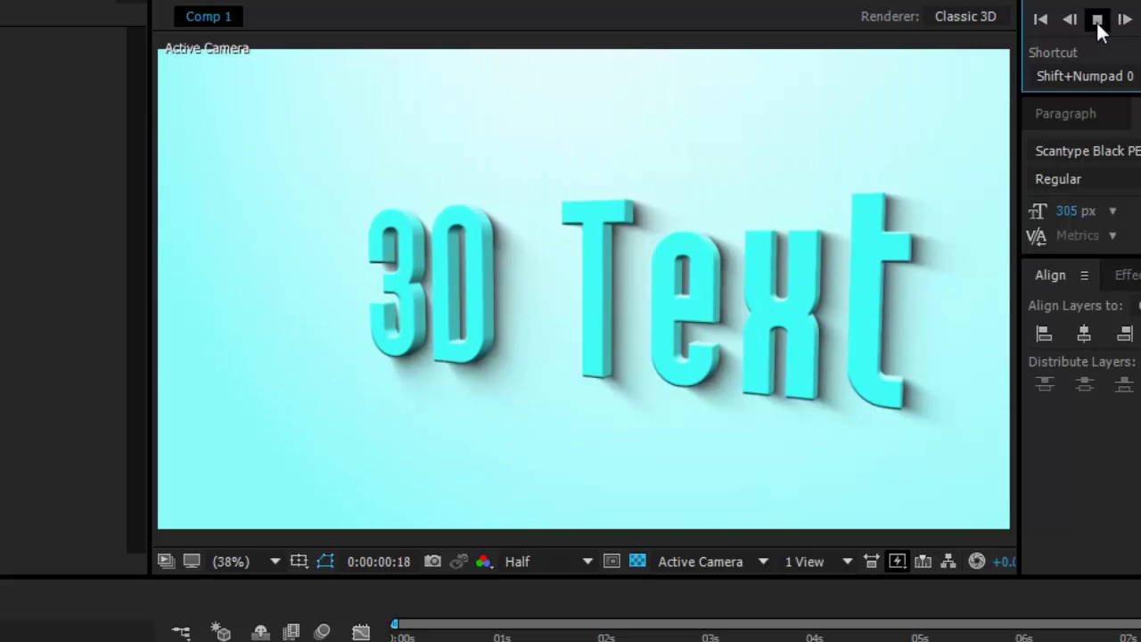